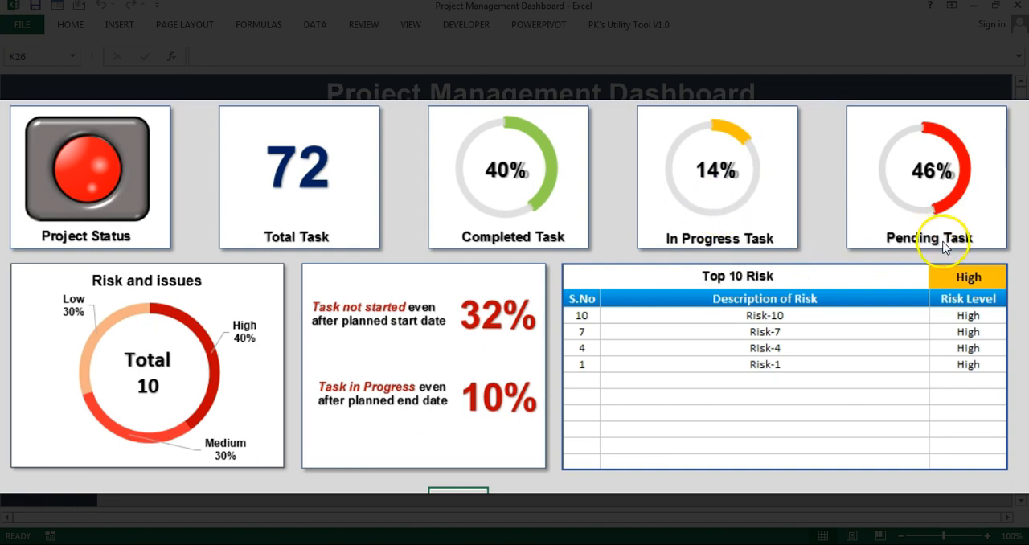
Step: Examine the dashboard's task cards, Risk and issues chart, overdue task figures, and the Top 10 Risk table with its risk level choices
mouse_move(942, 213)
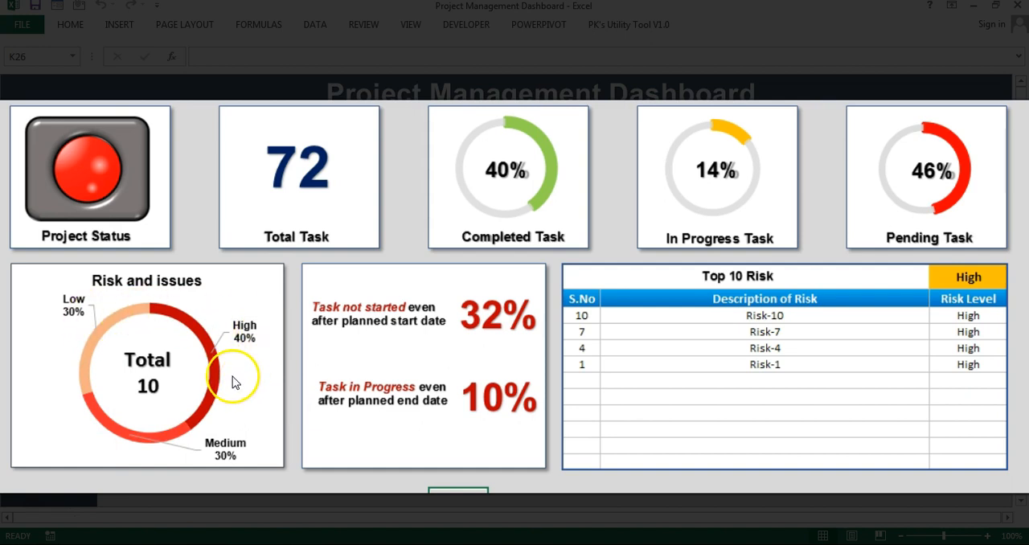
mouse_move(180, 438)
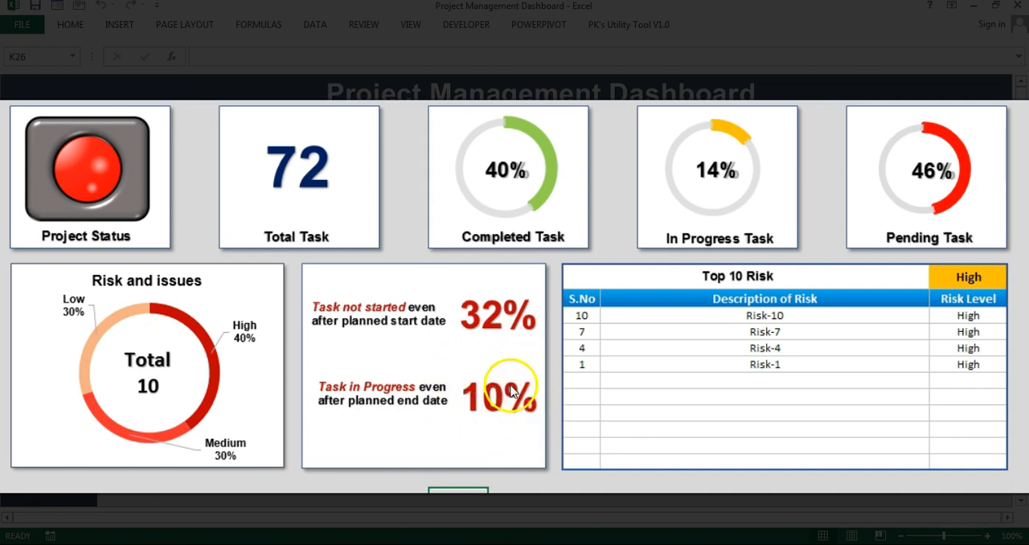
click(727, 316)
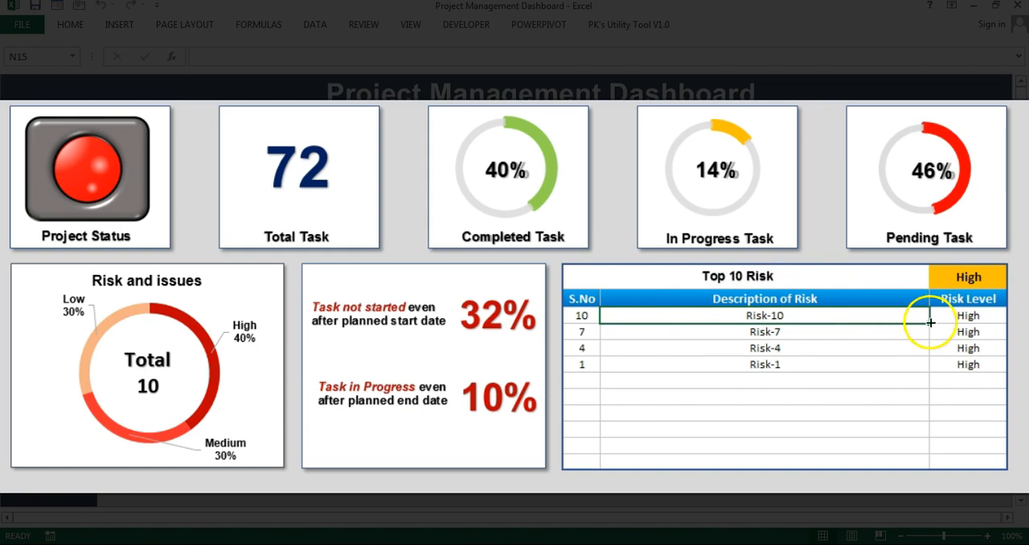
click(977, 277)
click(1016, 283)
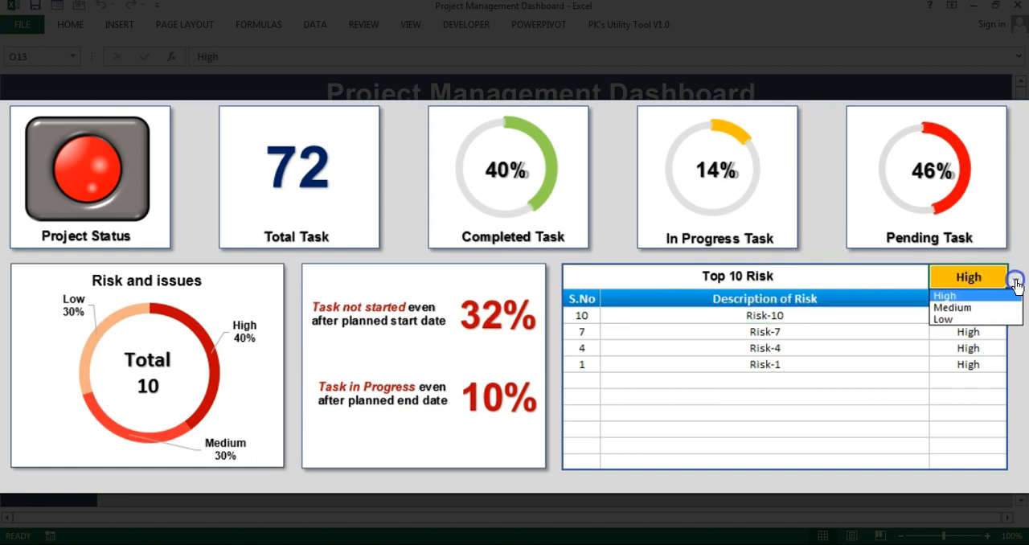
click(974, 277)
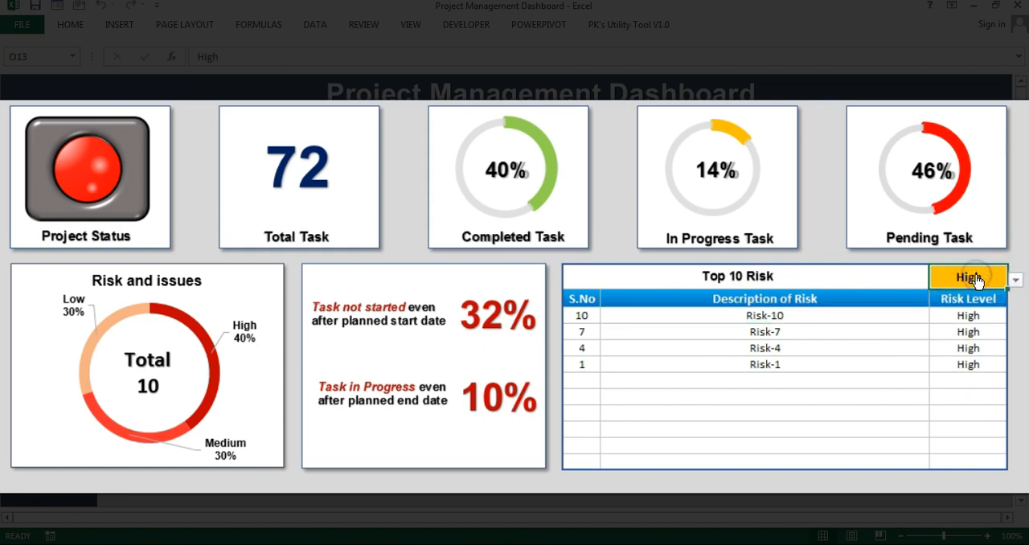
drag(740, 315, 776, 464)
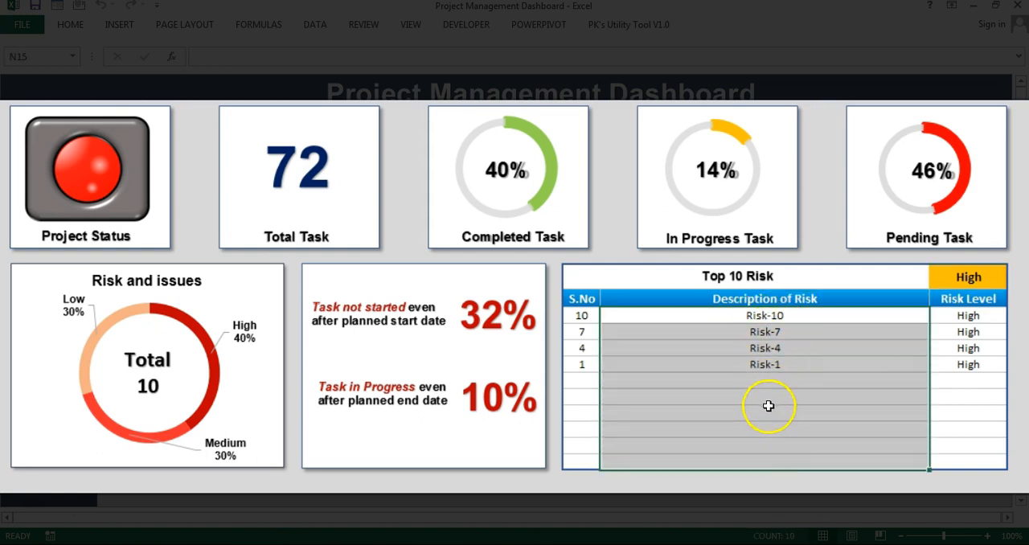
click(784, 319)
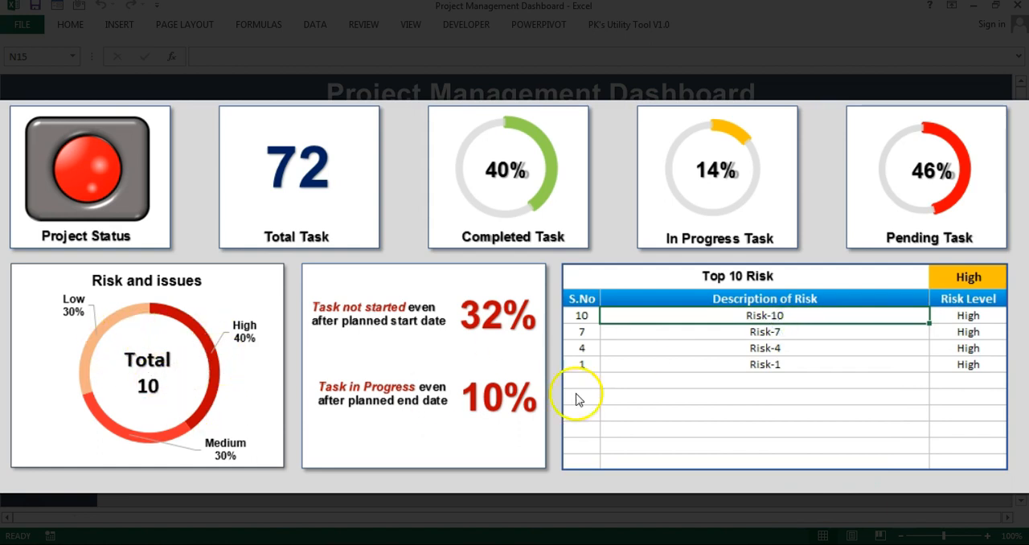
drag(782, 326, 785, 366)
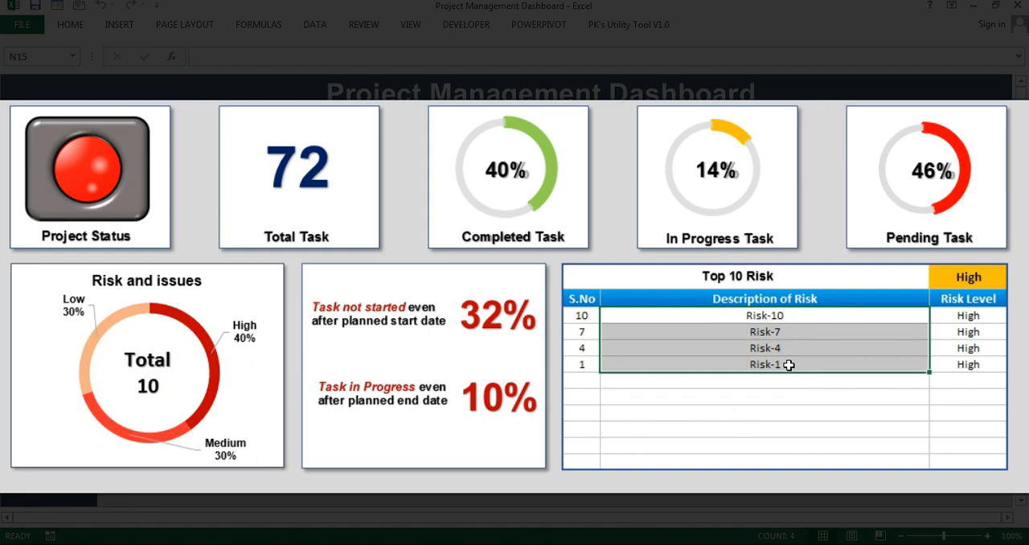
click(803, 324)
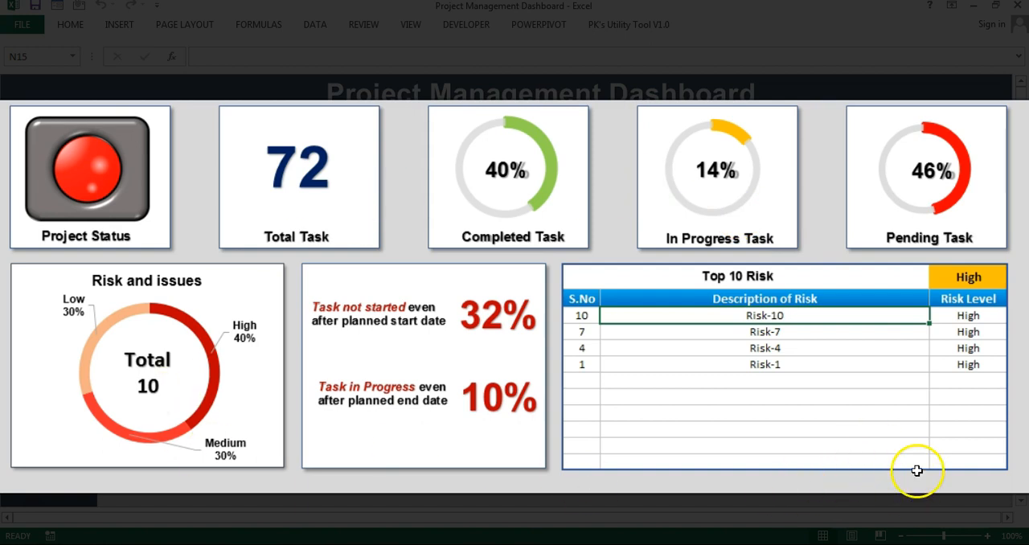
Step: Filter the Top 10 Risk table to Medium and select the listed risk descriptions
click(970, 278)
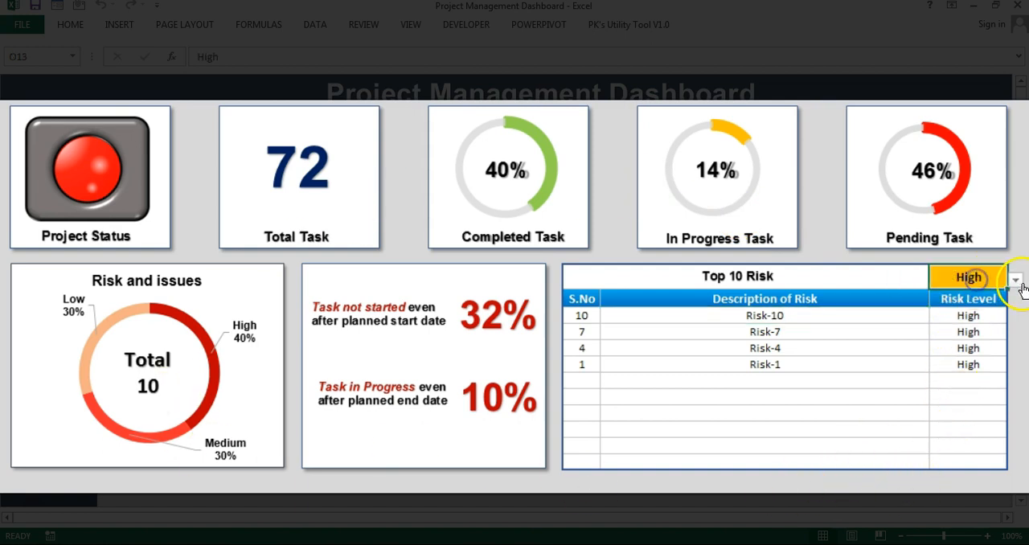
click(1017, 280)
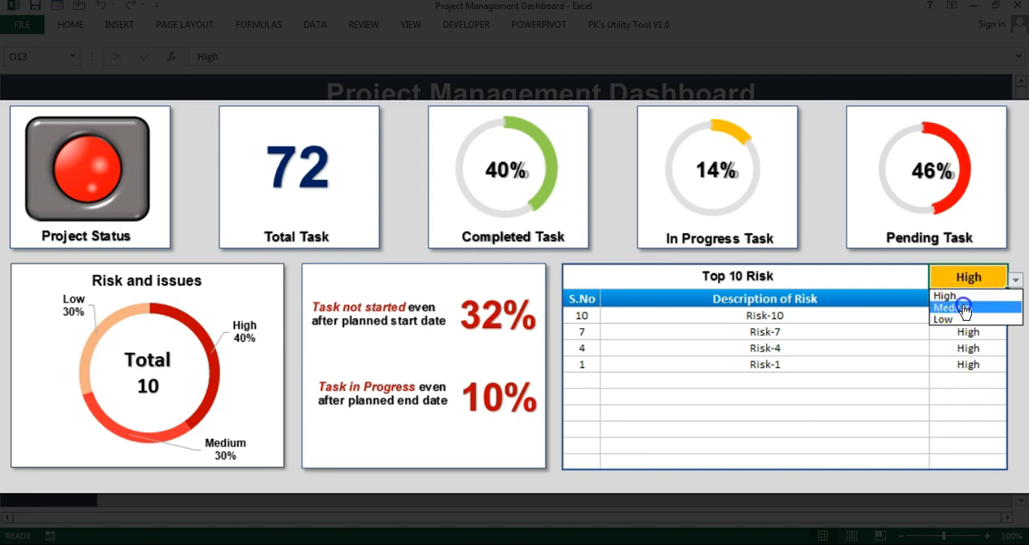
click(964, 309)
drag(764, 315, 716, 348)
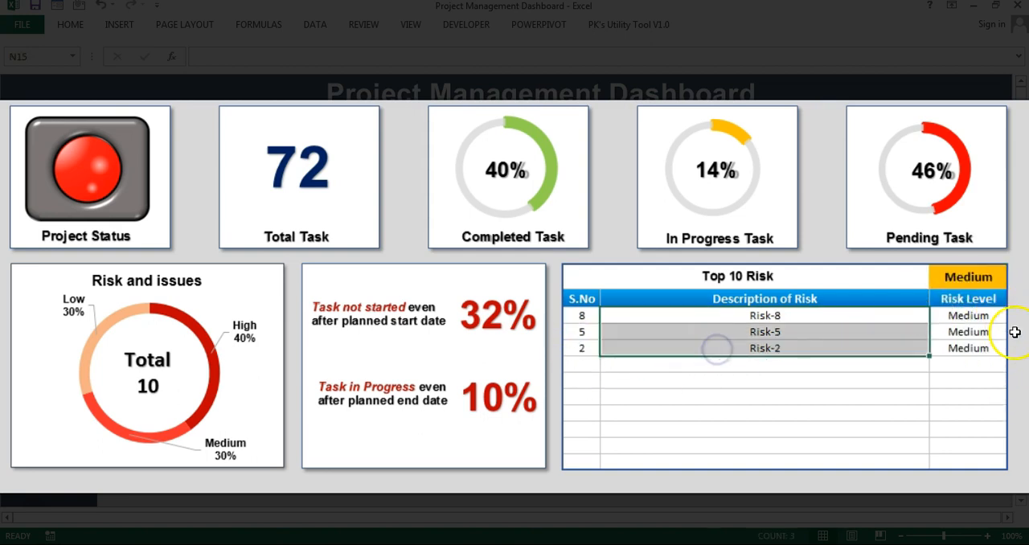
Step: Set the Top 10 Risk table's risk level filter to Low
click(968, 276)
click(1013, 278)
click(967, 321)
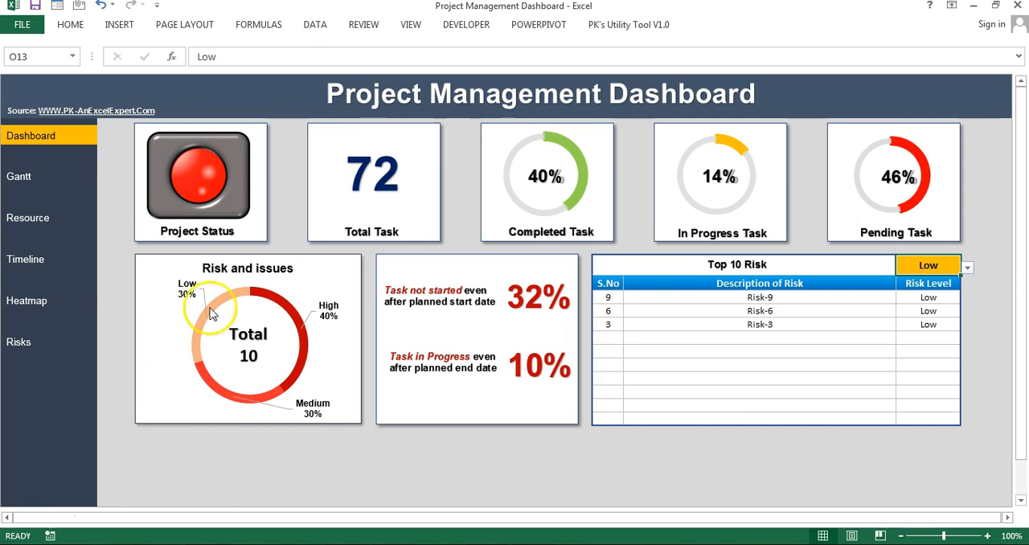
Step: Open the Gantt view and examine the date header of the chart from 1-Jan to 30-Jan
click(22, 187)
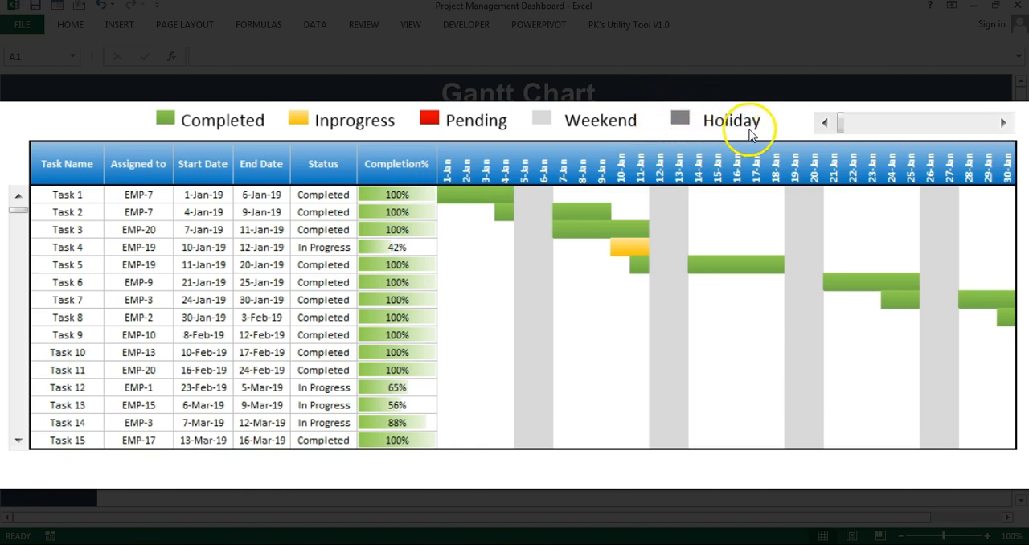
drag(450, 164, 996, 166)
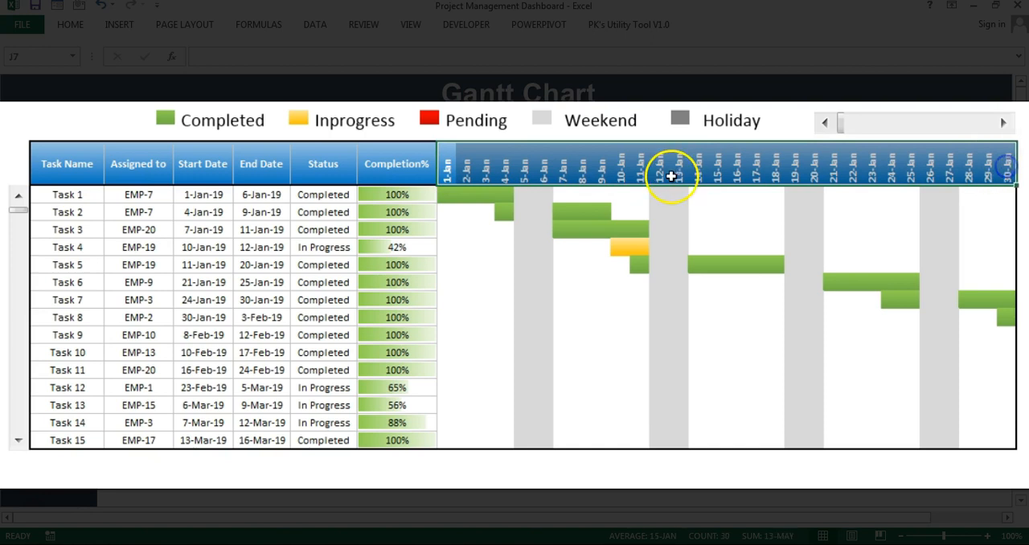
click(541, 166)
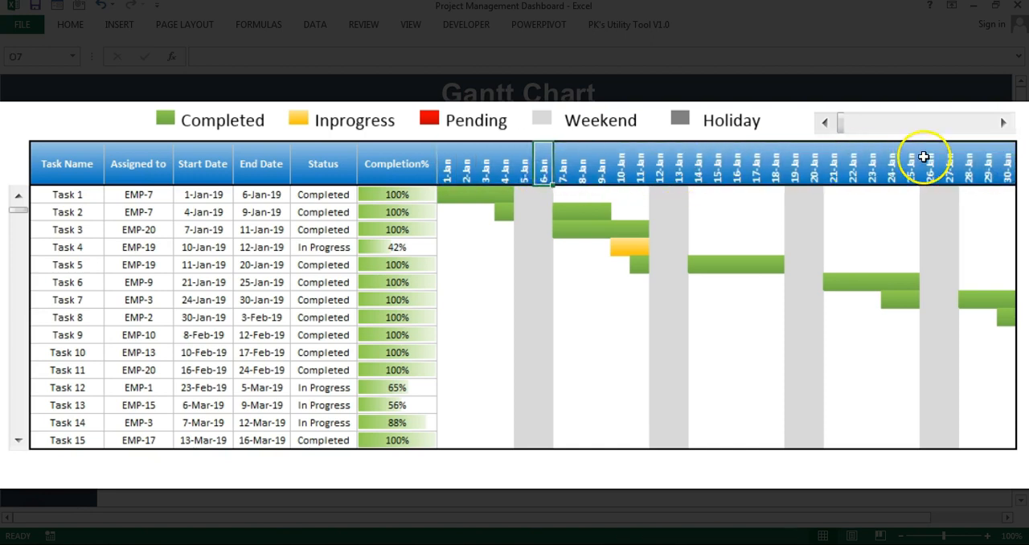
Step: Advance the Gantt chart's timeline so that its date range starts at 27-Mar
click(1005, 122)
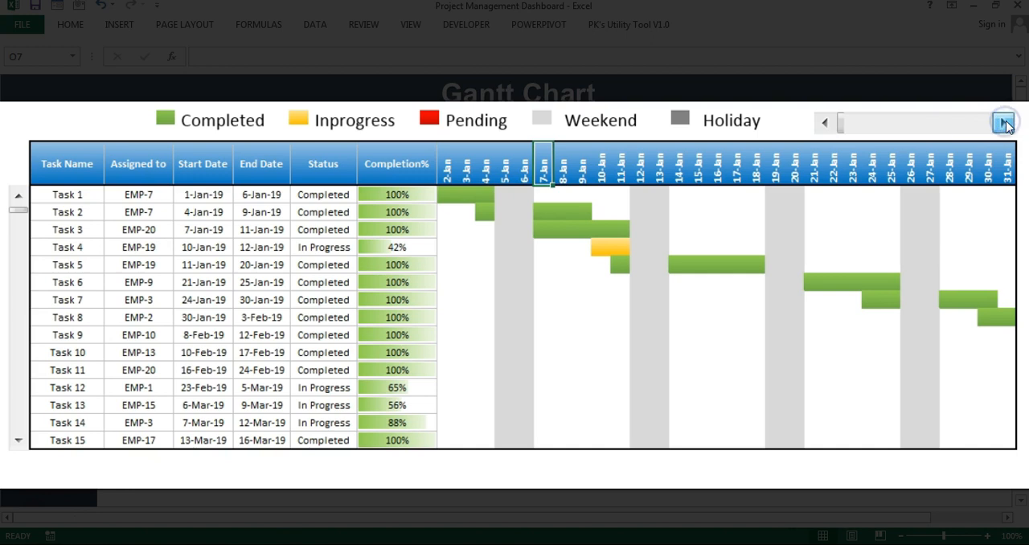
click(1005, 122)
click(1005, 122)
click(1005, 122)
click(1005, 122)
click(1005, 122)
click(1005, 123)
click(1005, 122)
click(1005, 122)
click(1005, 122)
click(1005, 122)
click(1005, 122)
click(1005, 122)
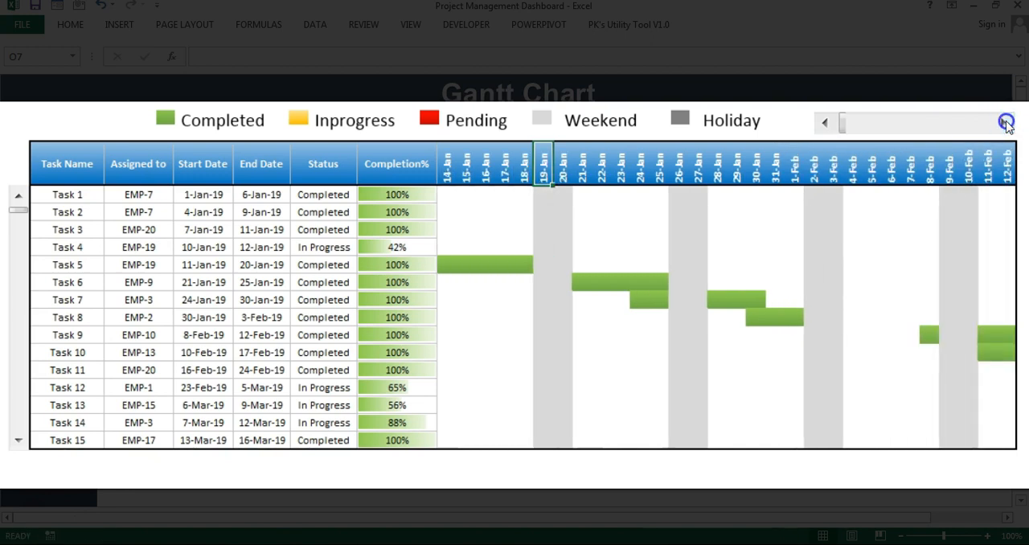
click(1005, 122)
click(1005, 122)
click(1005, 122)
click(1005, 122)
click(1005, 123)
click(1005, 122)
click(1005, 122)
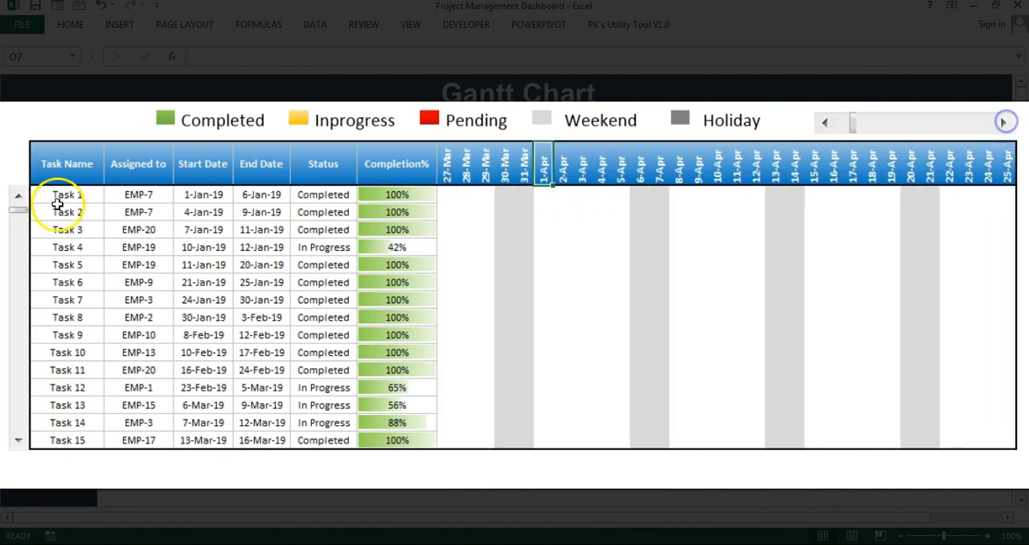
Step: Browse the Gantt task list down to Task 36 and return until Task 8 is the first row
click(17, 442)
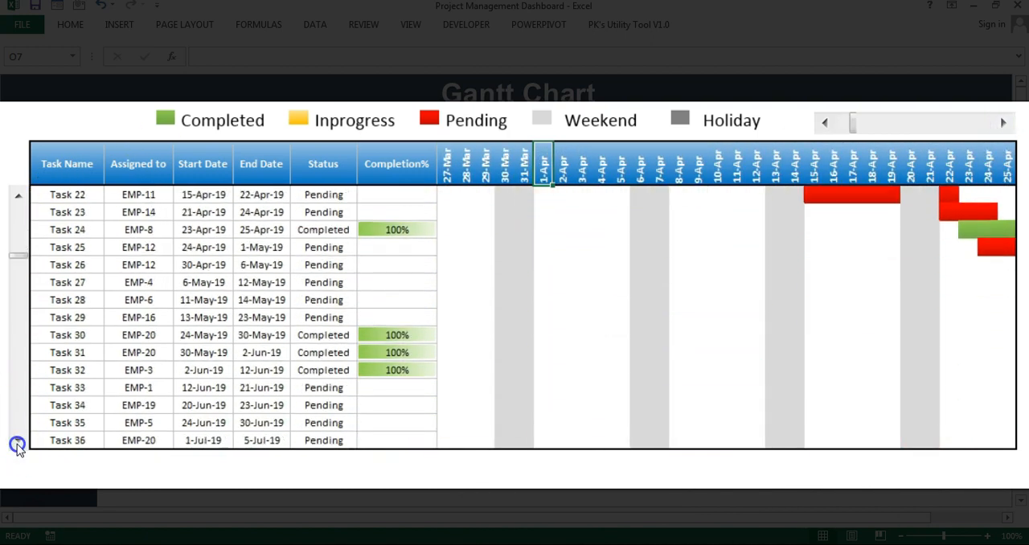
click(18, 196)
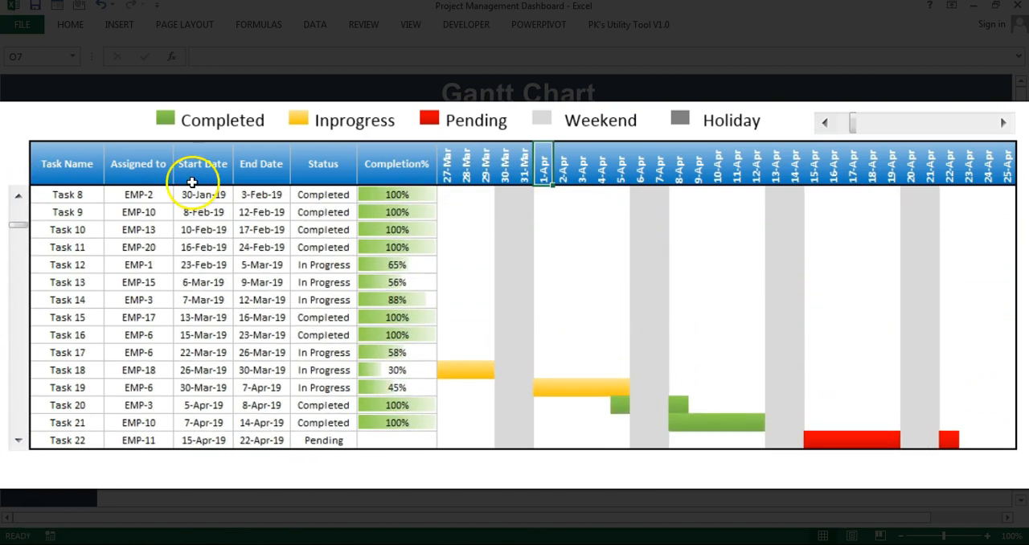
click(207, 236)
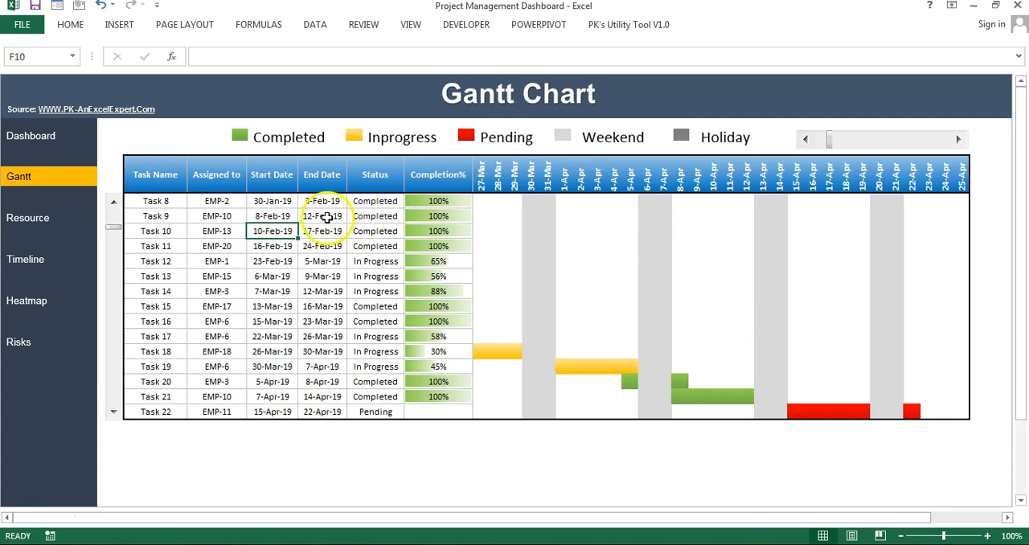
Step: Open the Resource view and examine the employee list and the December-2019 month header
click(30, 231)
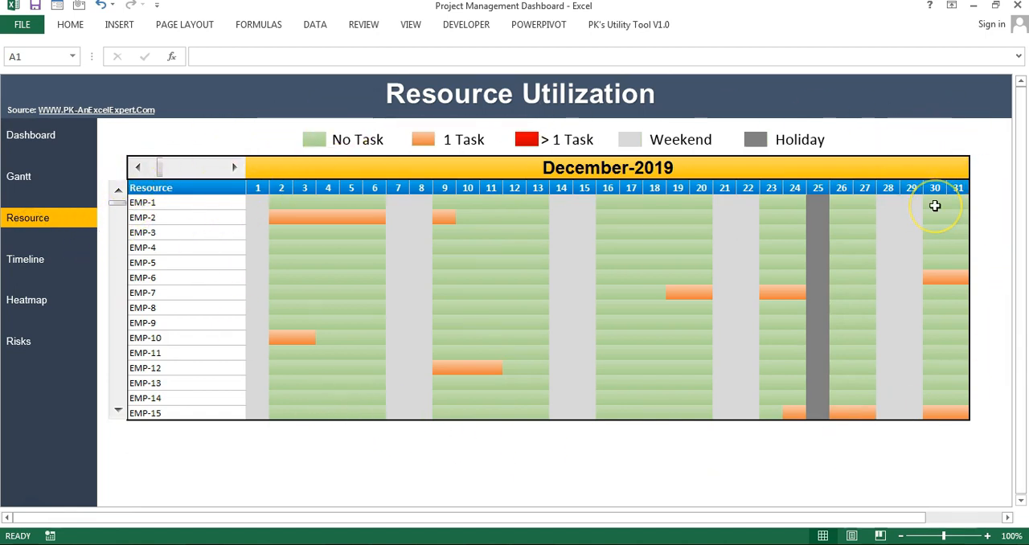
drag(189, 202, 191, 414)
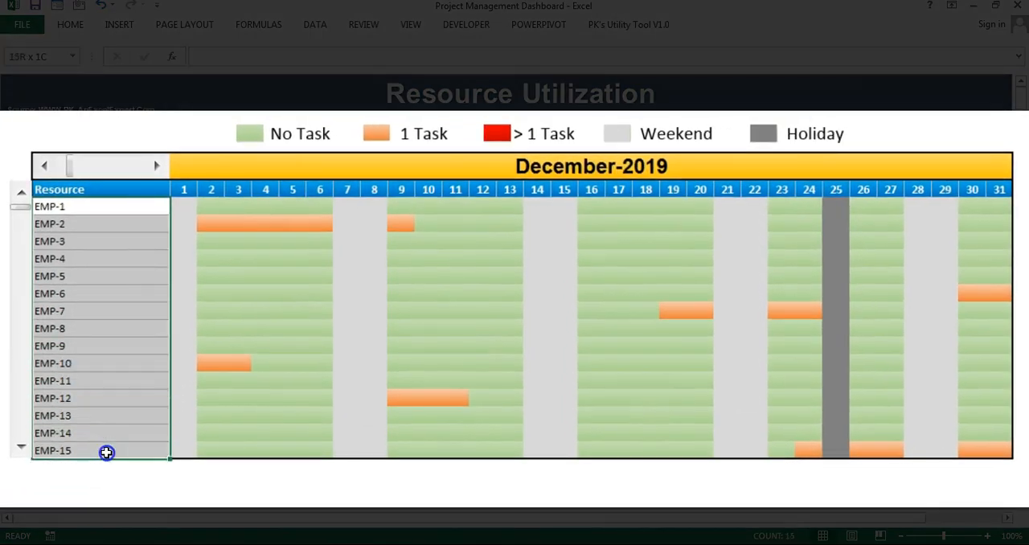
click(92, 206)
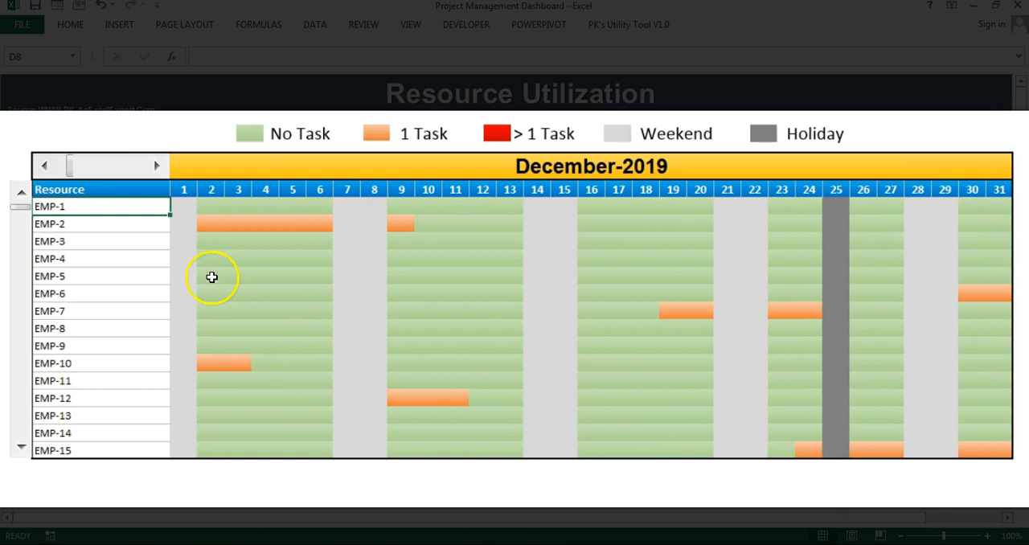
click(566, 171)
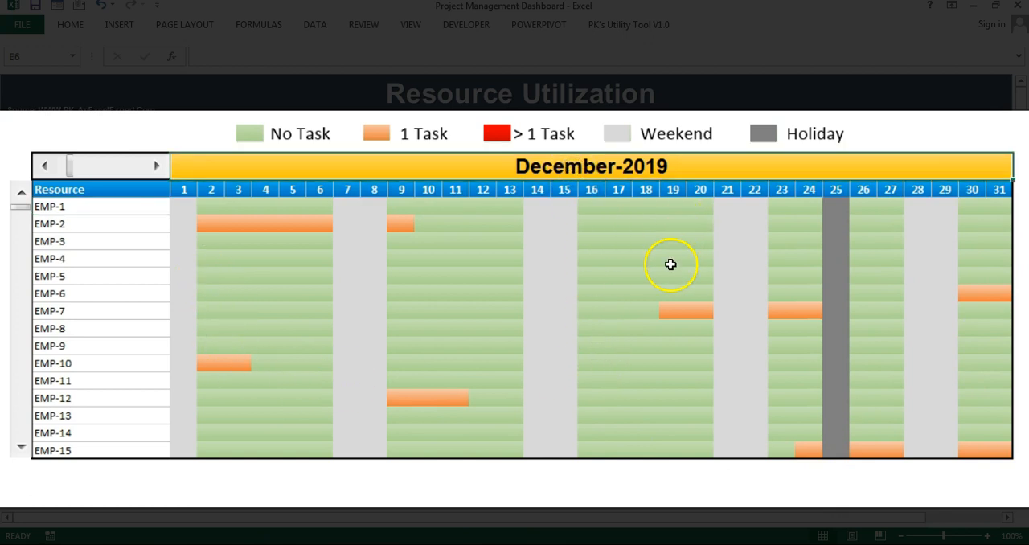
click(165, 224)
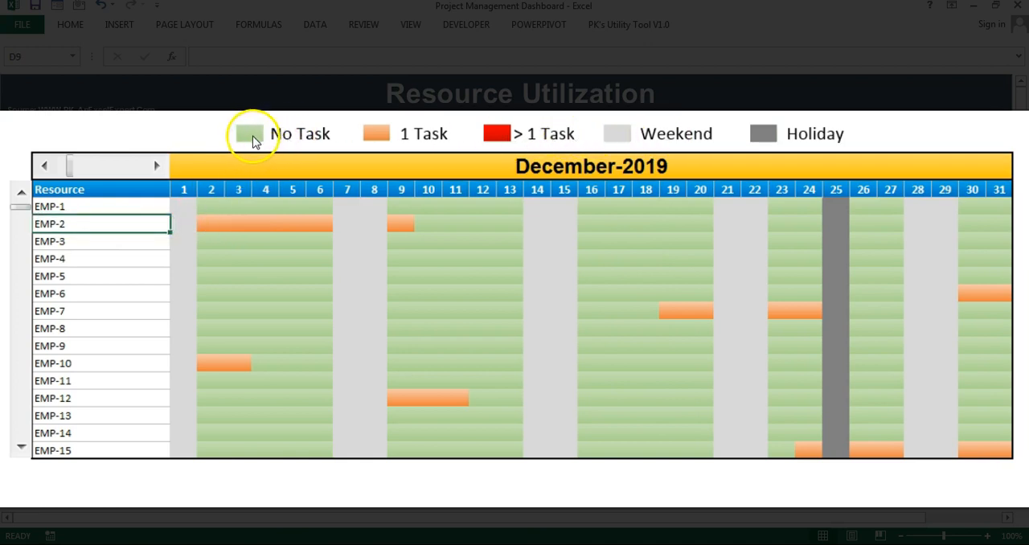
Step: Compare the No Task cells of EMP-4 to EMP-9 and the 1 Task cells of EMP-2 with the colour legend
click(228, 242)
drag(210, 259, 309, 323)
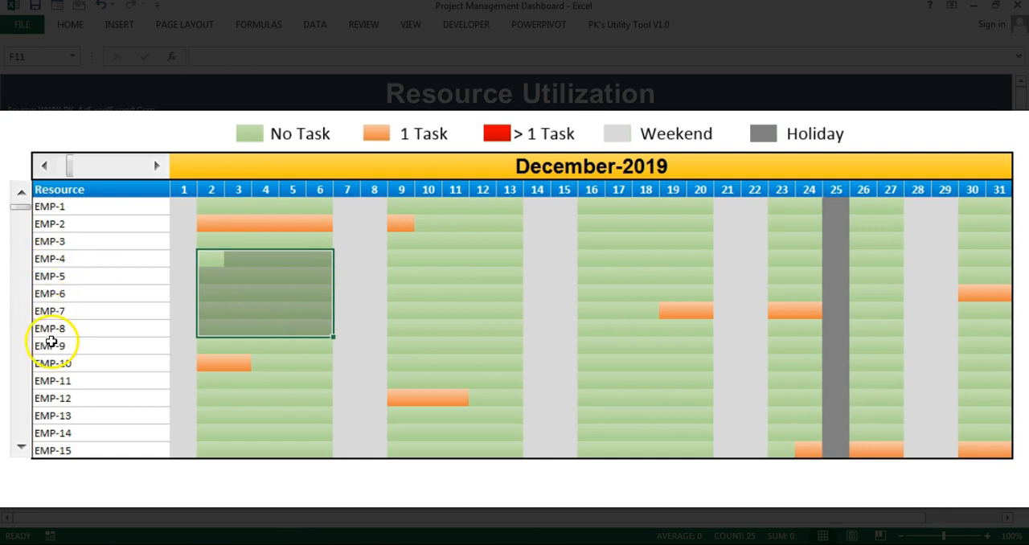
drag(211, 258, 308, 346)
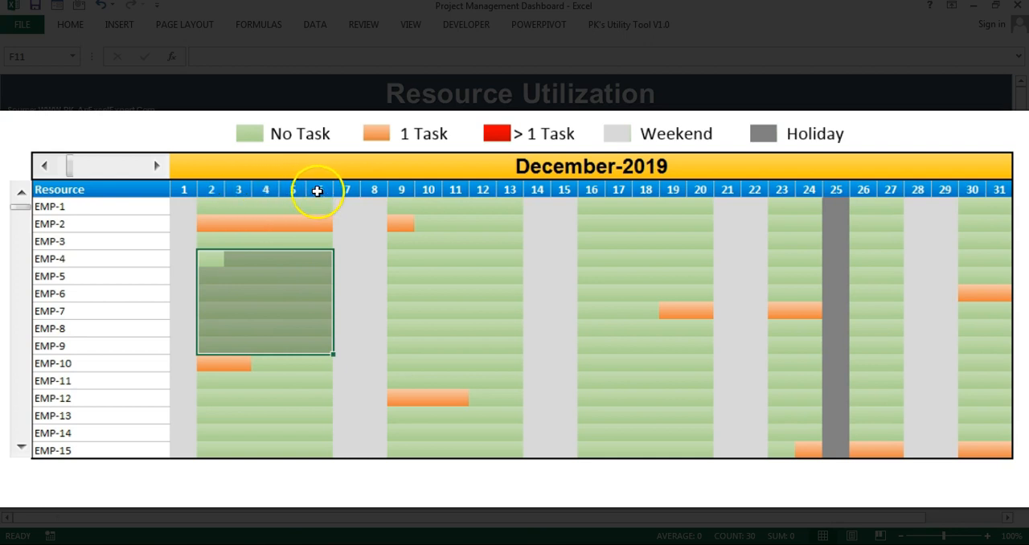
click(266, 223)
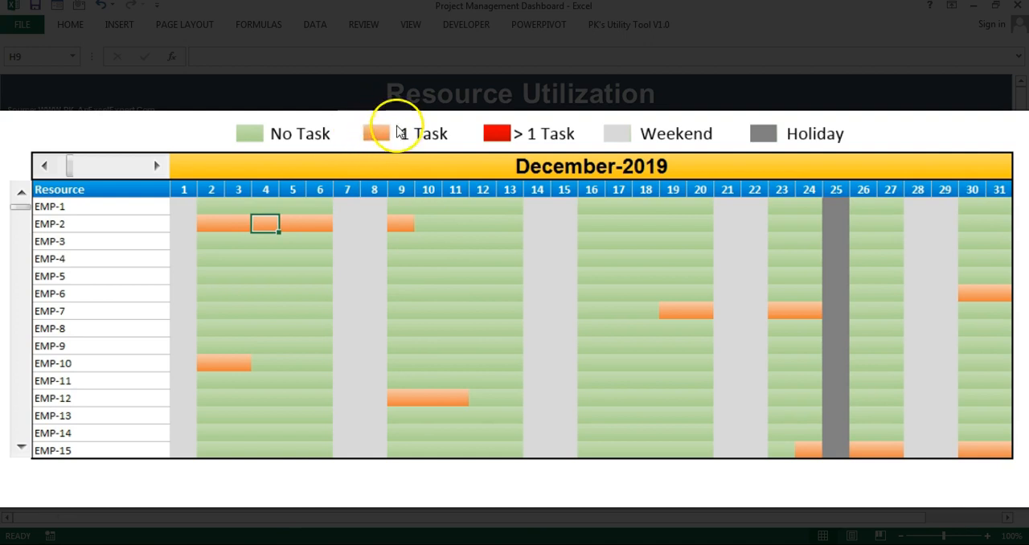
drag(201, 225, 298, 224)
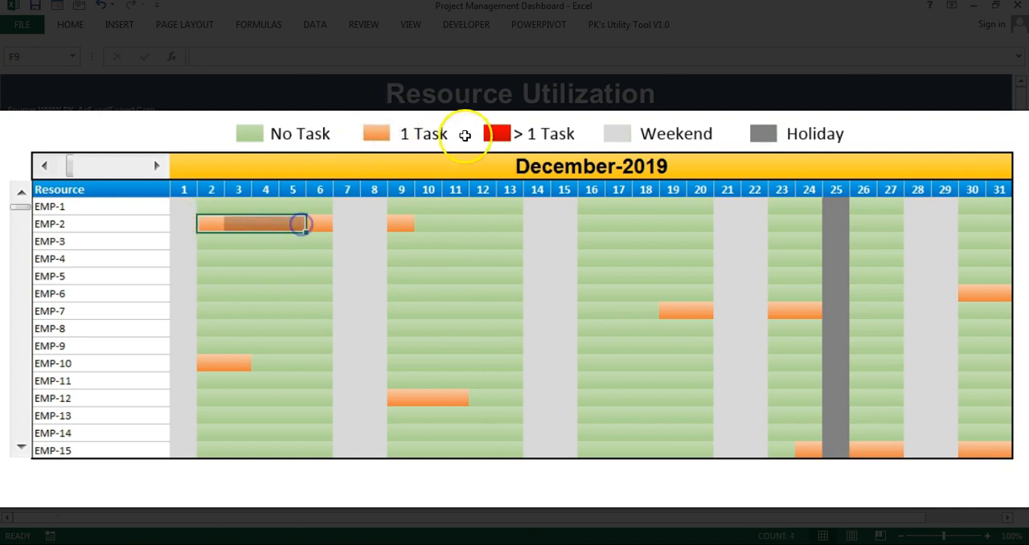
Step: Compare the weekend cells on 7 and 8 December and the holiday column on 25 December with the colour legend
click(456, 293)
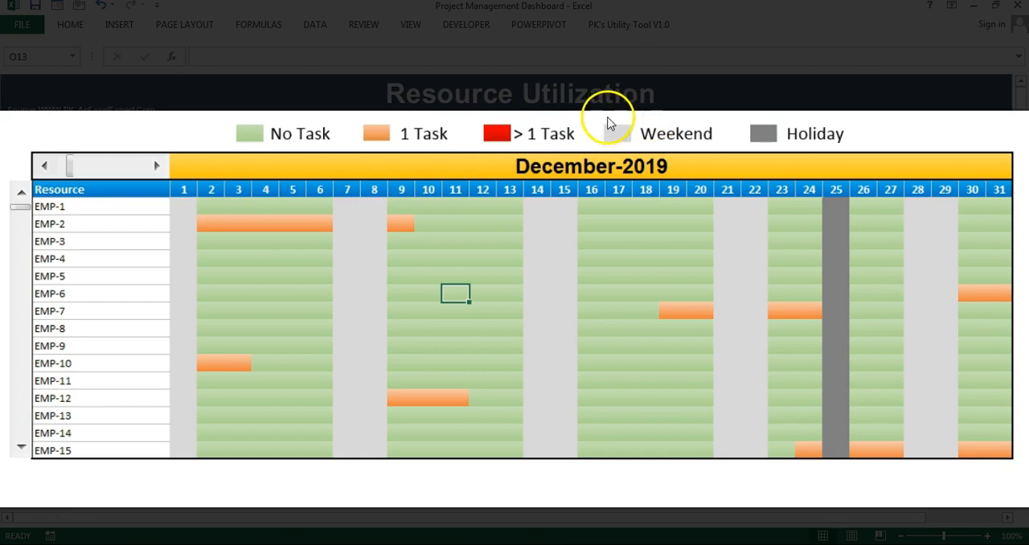
drag(361, 225, 357, 329)
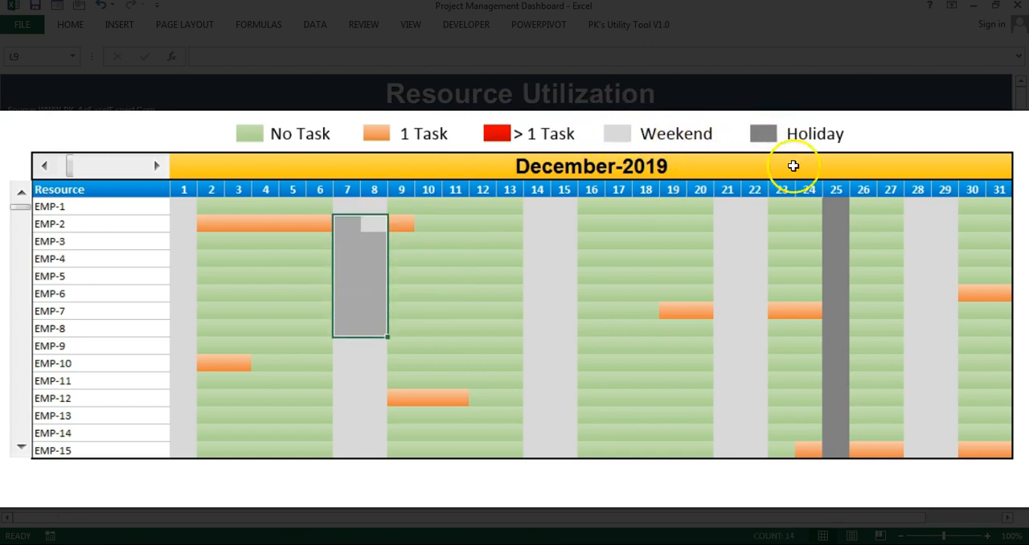
drag(840, 207, 838, 368)
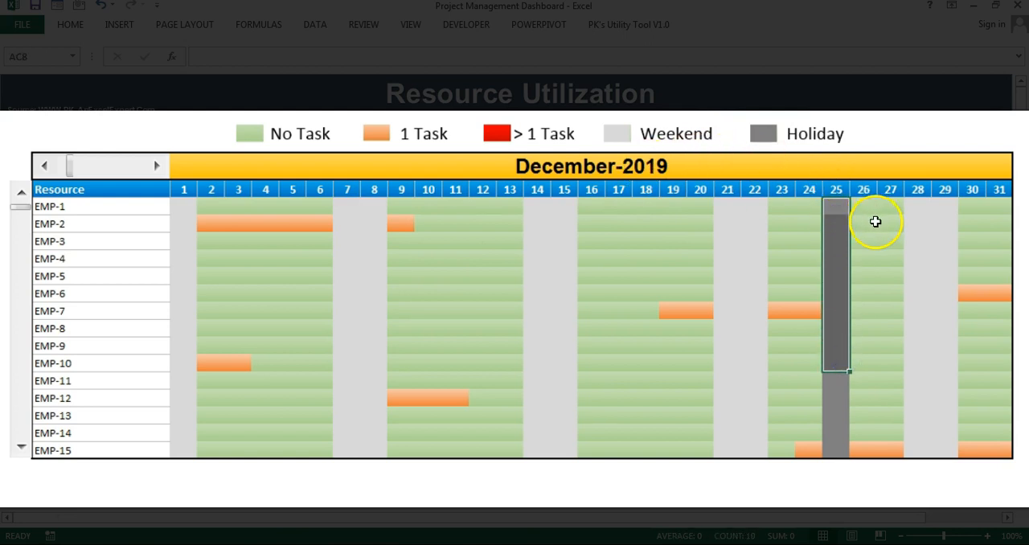
drag(840, 206, 839, 445)
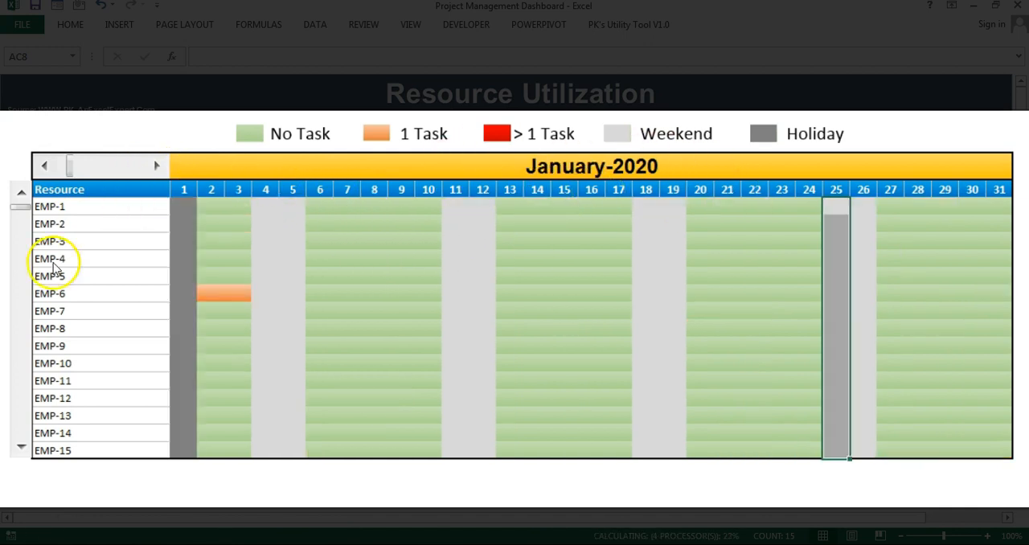
Step: Browse the Resource view's employee list downwards and back up for February-2020
click(22, 450)
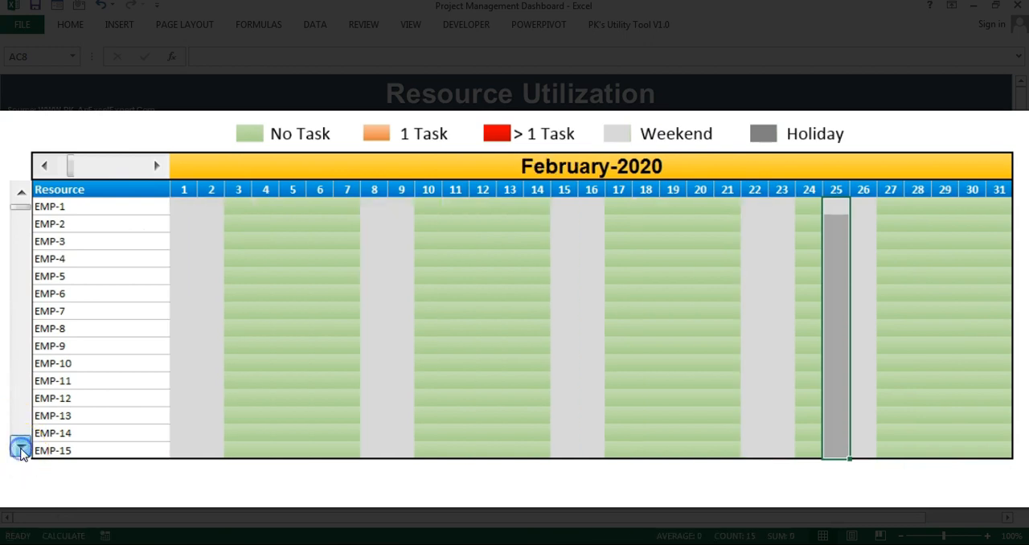
click(21, 193)
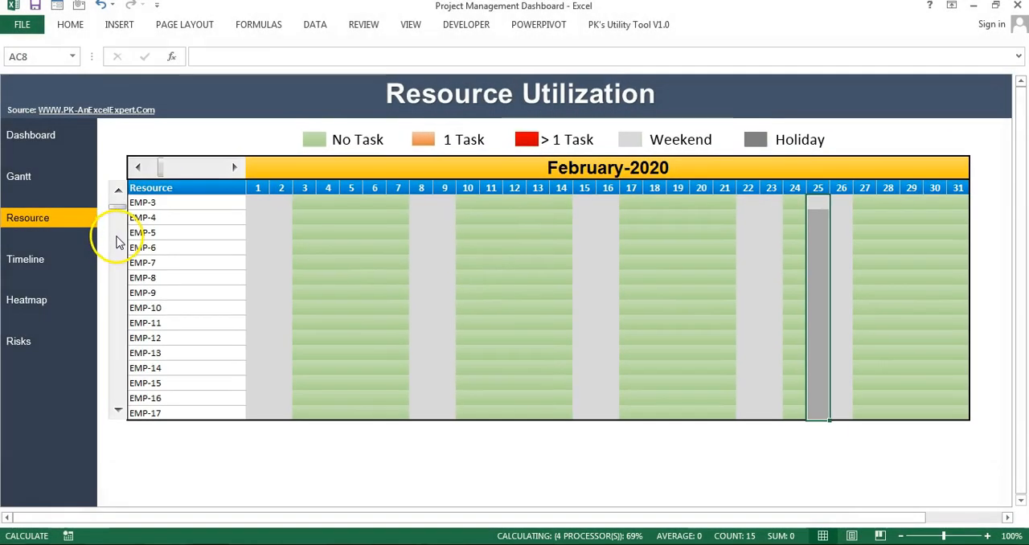
Step: Open the Timeline view and advance the chart's starting date to 7-Jan
click(31, 264)
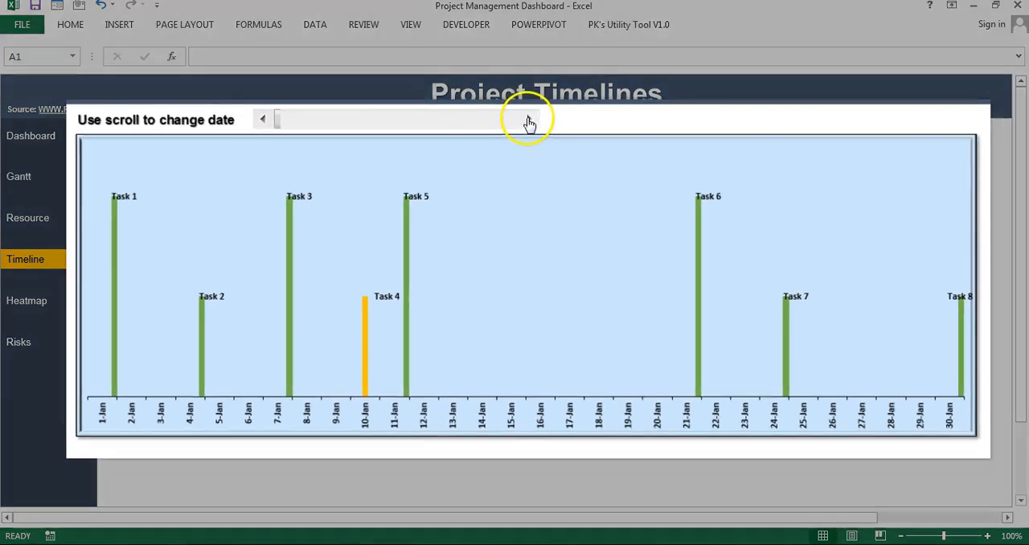
click(533, 132)
click(534, 132)
click(521, 100)
click(521, 100)
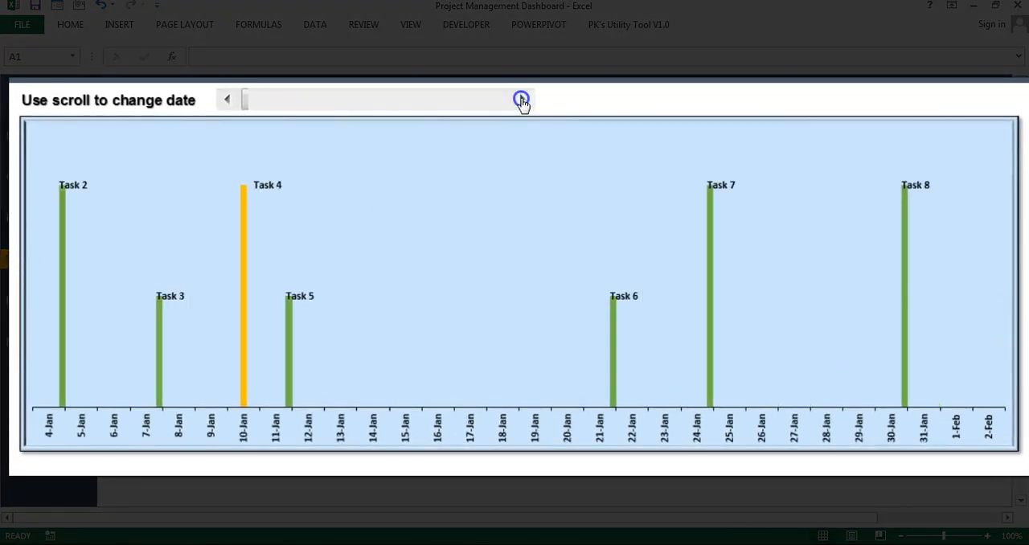
click(521, 100)
click(521, 100)
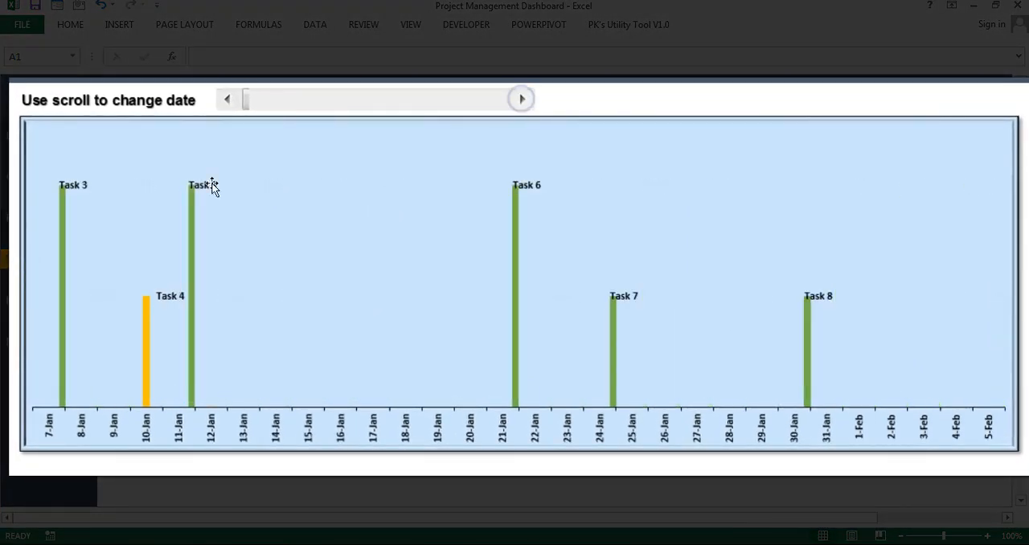
Step: Advance the project timeline day by day until it starts at 16-Jan
mouse_move(197, 215)
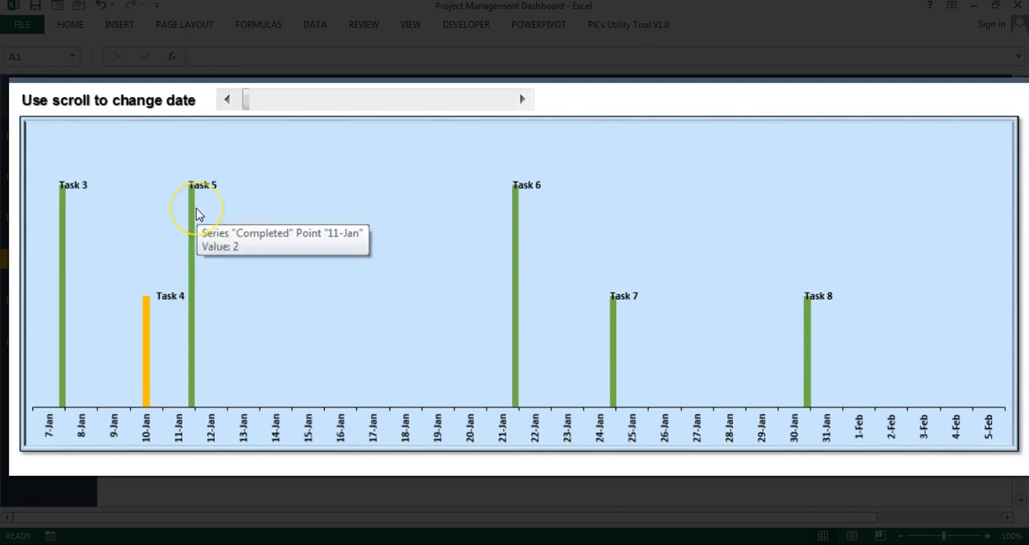
mouse_move(146, 329)
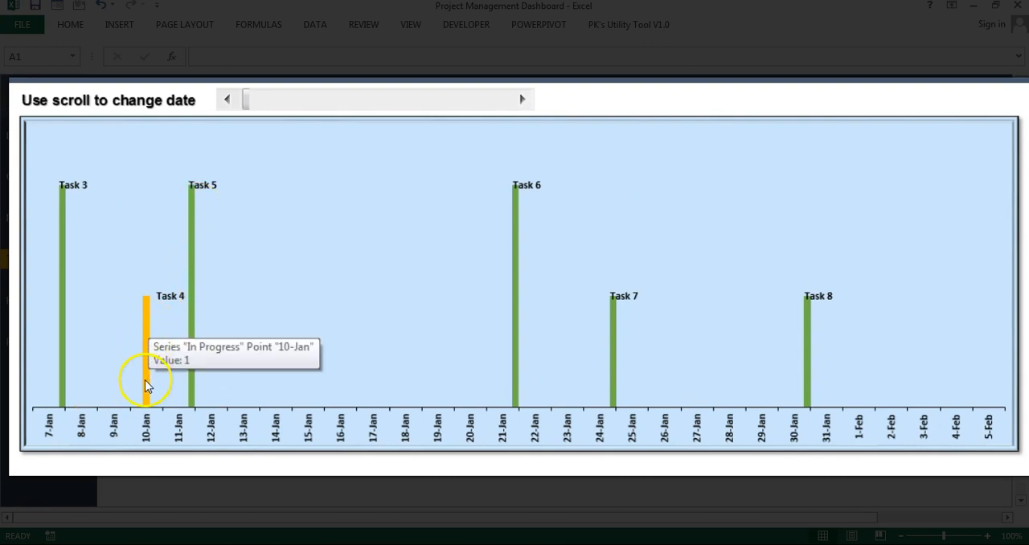
click(530, 98)
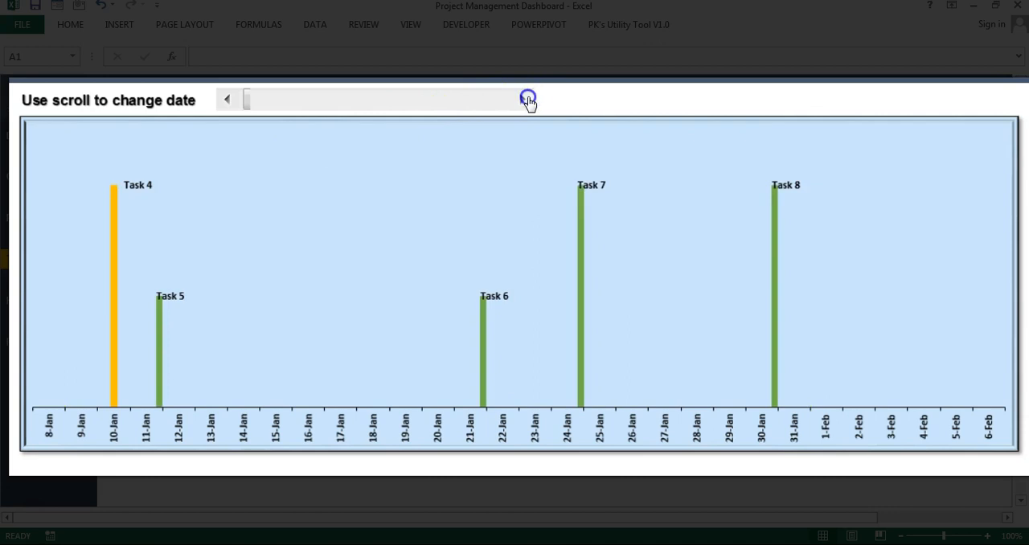
click(527, 99)
click(526, 99)
click(525, 98)
click(523, 100)
click(523, 100)
click(533, 132)
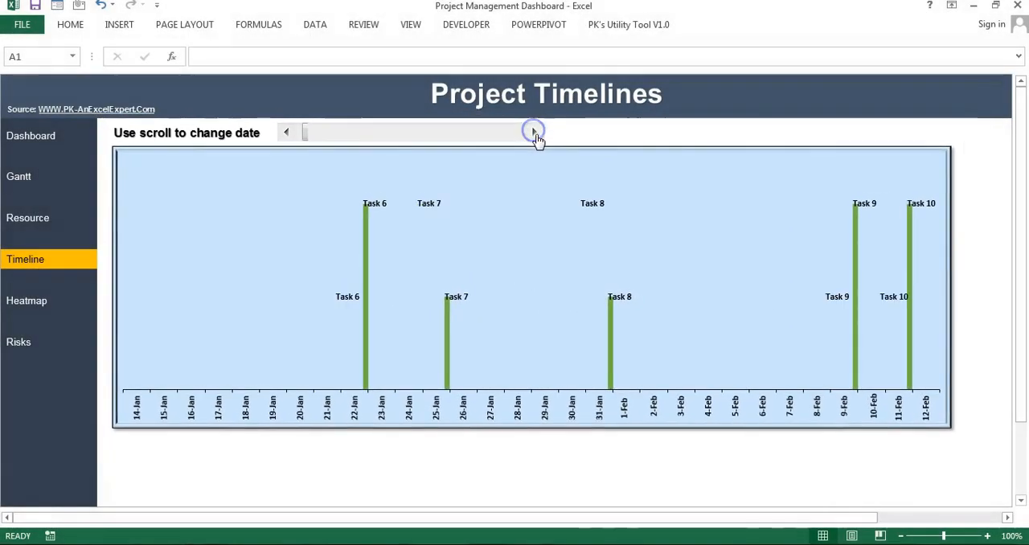
click(534, 133)
click(534, 132)
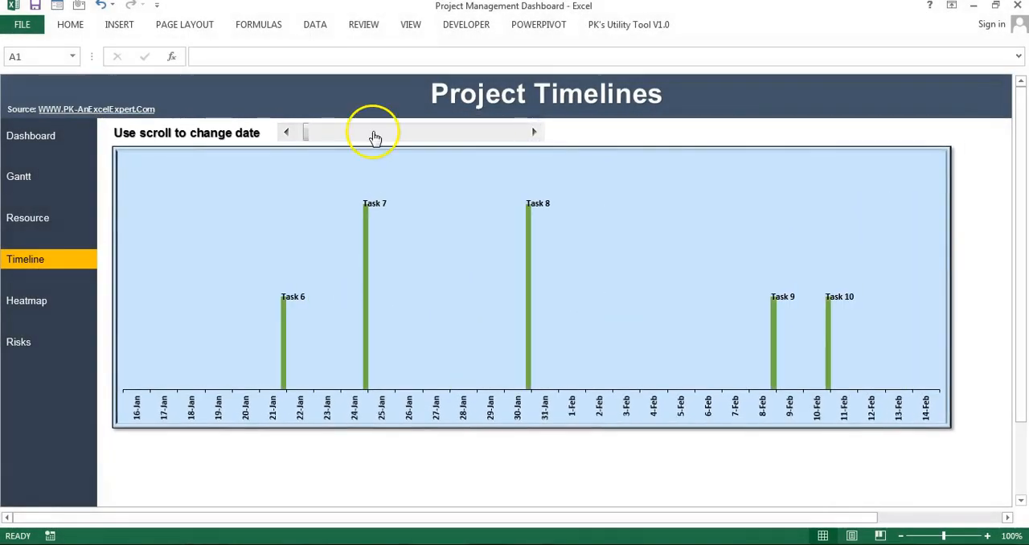
Step: Open the Heatmap view and examine its 2019 year header, the day rows and the Jan to Dec column headers
click(41, 313)
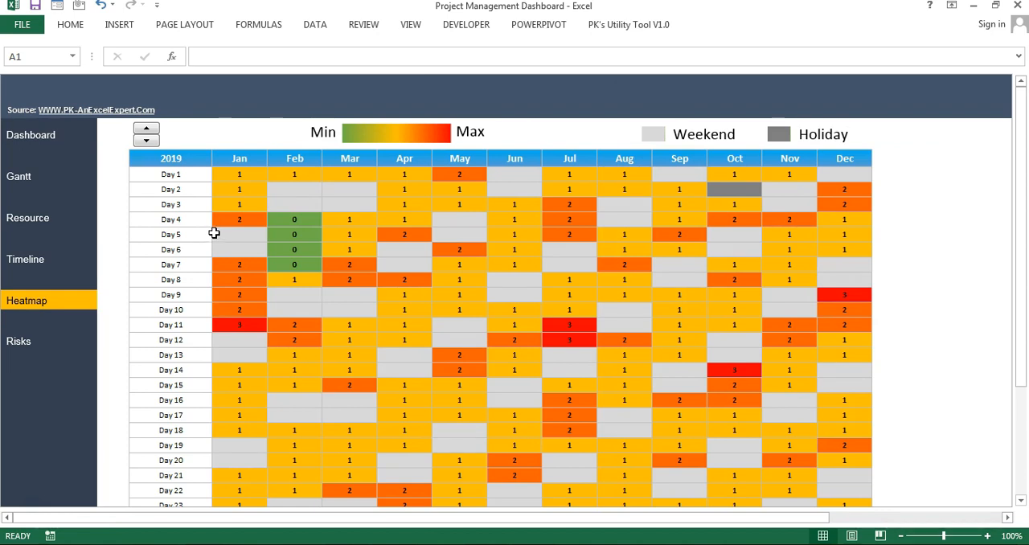
click(178, 158)
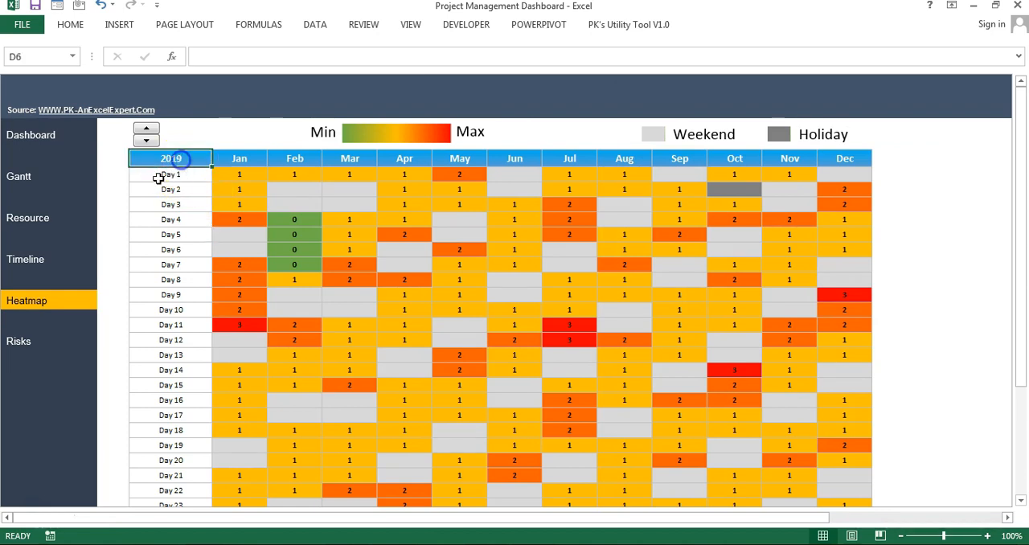
drag(184, 180, 180, 476)
scroll(217, 355, up, 3)
click(150, 223)
drag(246, 161, 869, 160)
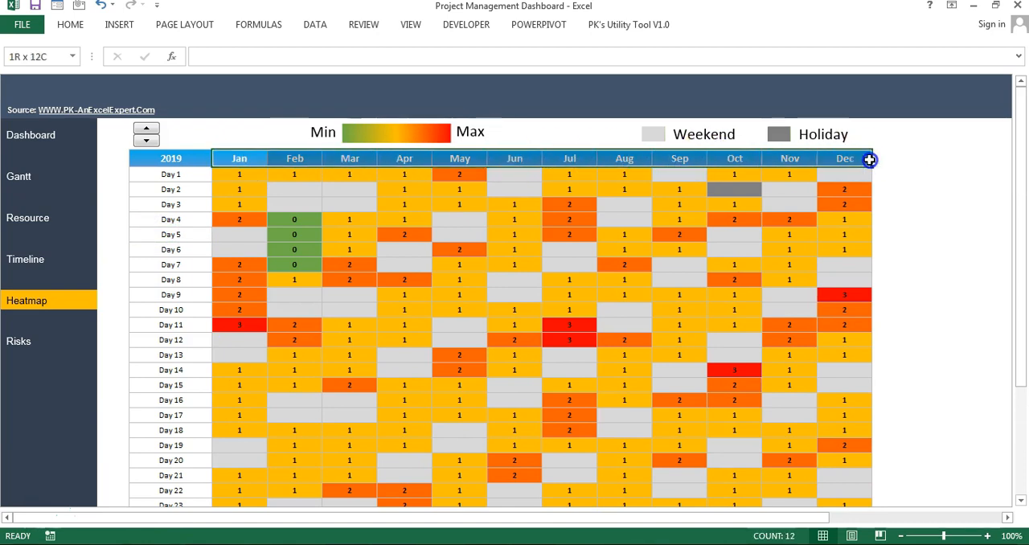
Step: Examine the heatmap's grid of daily task counts and the green February cells for Day 4 to Day 7
drag(231, 174, 834, 440)
click(399, 221)
click(234, 174)
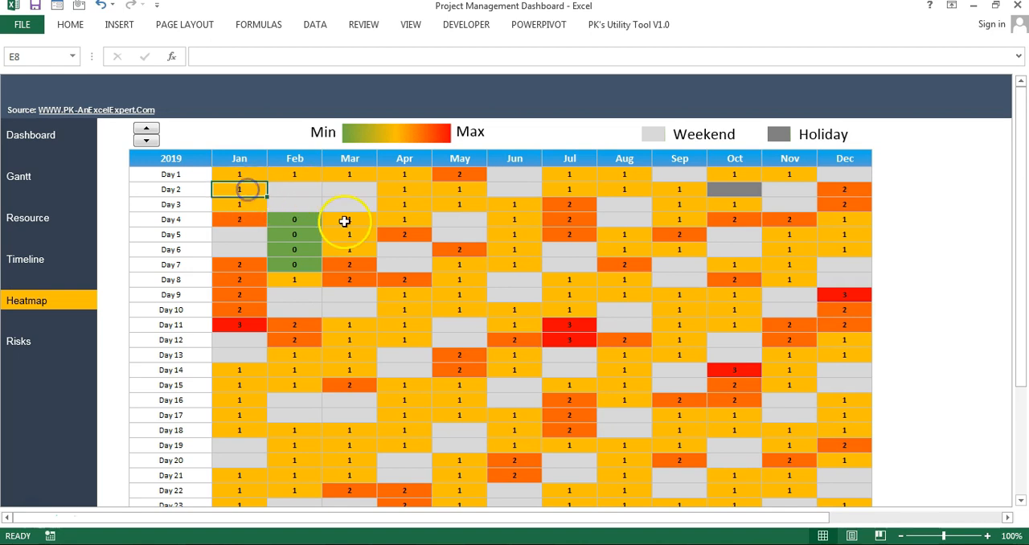
drag(303, 219, 303, 262)
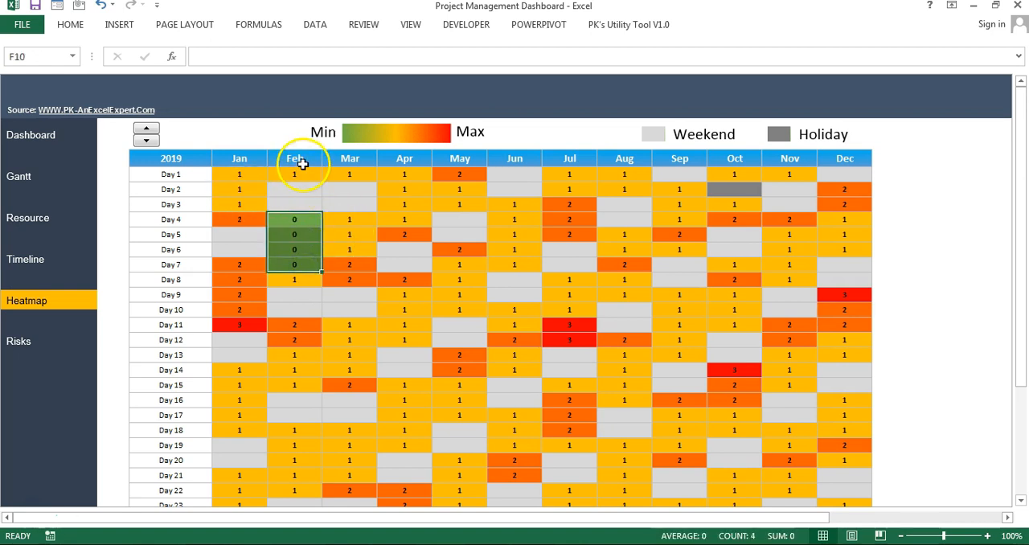
click(175, 250)
click(175, 264)
drag(309, 269, 304, 224)
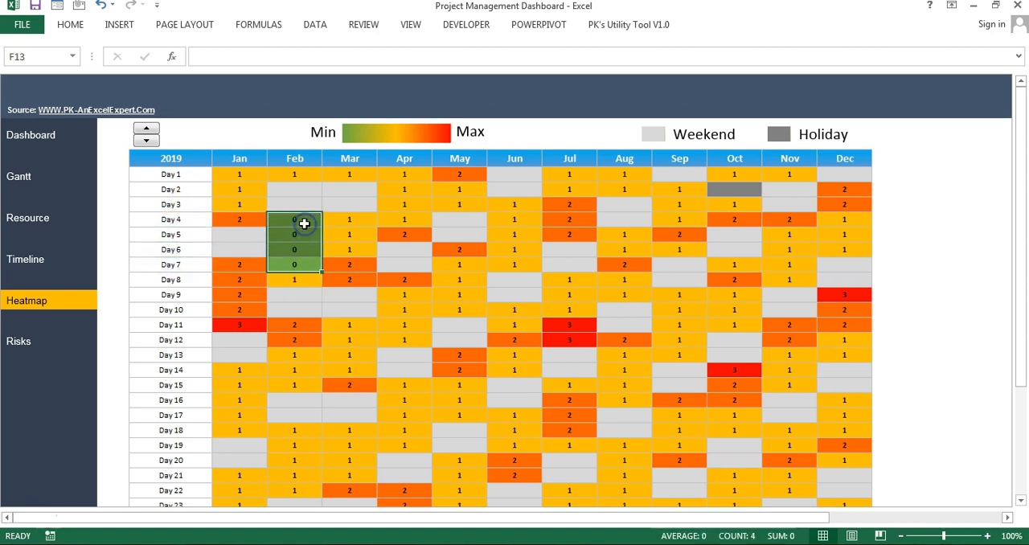
Step: Compare the heatmap colours of April Day 1, January Day 8 and January Day 11
click(404, 174)
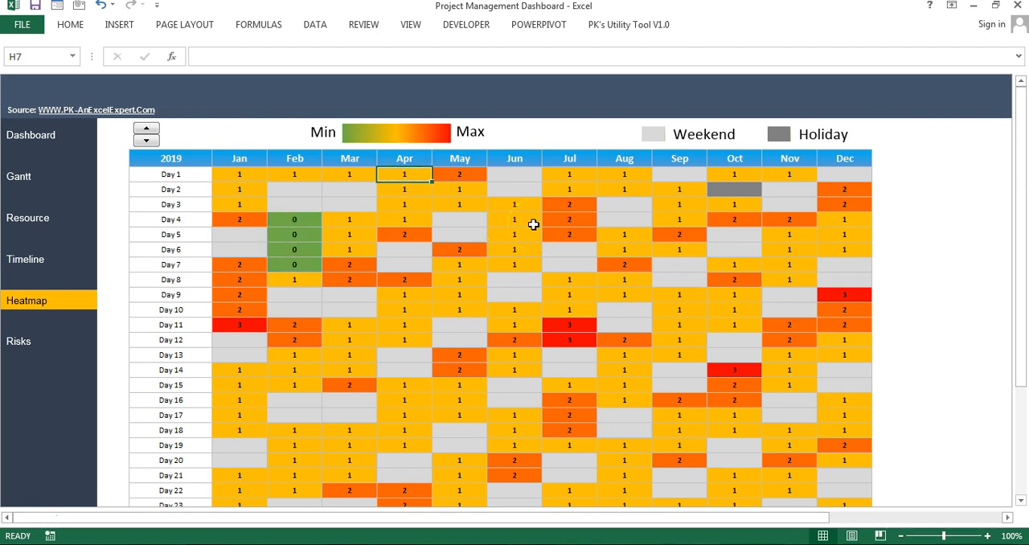
click(239, 278)
click(238, 328)
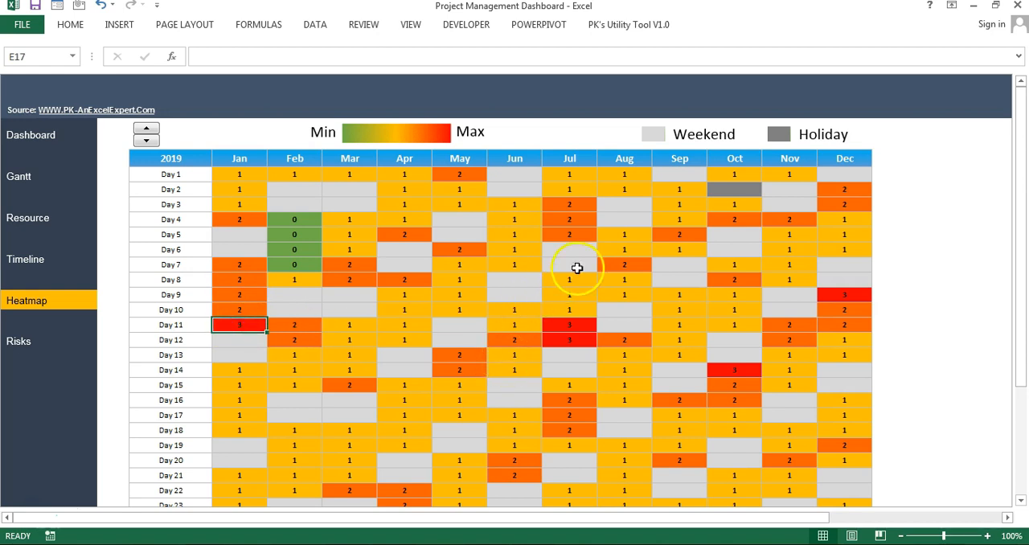
Step: Compare the June weekend cells and the holiday cells on 2 October, 28 October and 25 December with the heatmap legend
click(512, 181)
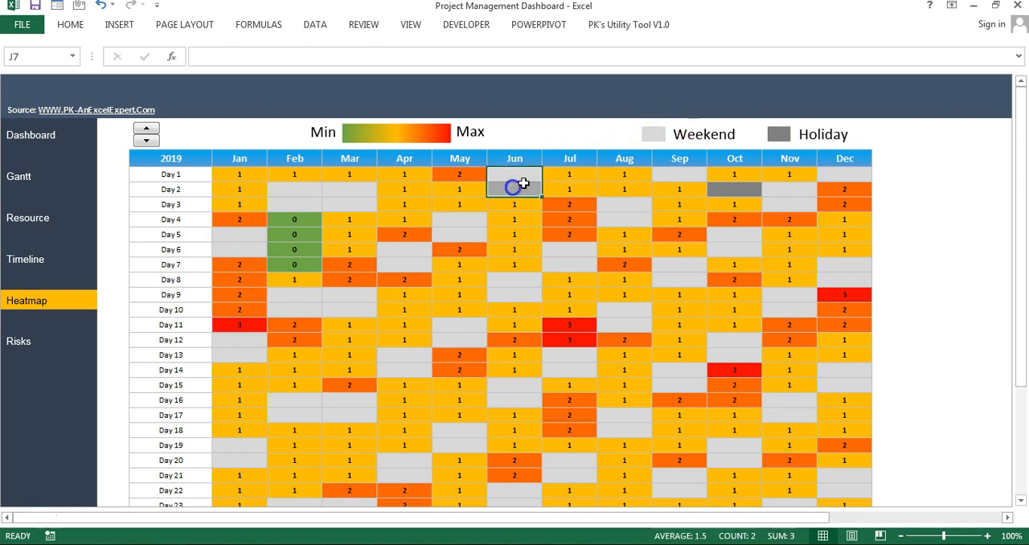
click(734, 191)
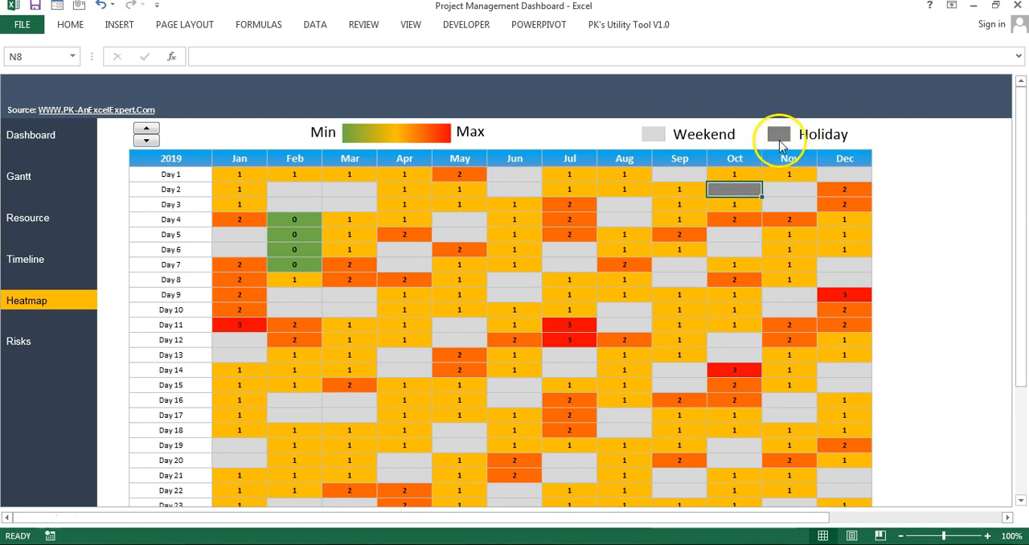
drag(734, 189, 173, 189)
scroll(788, 341, down, 4)
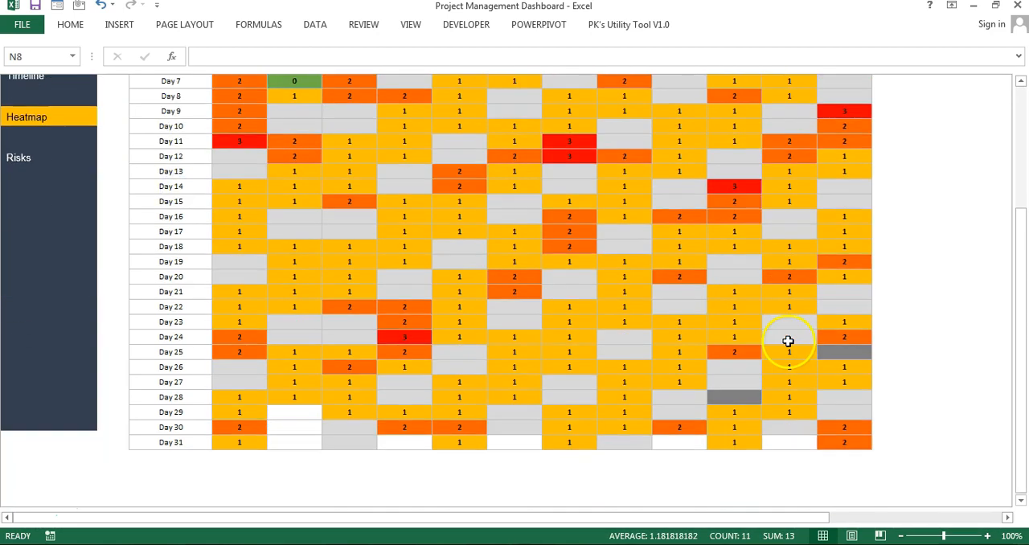
drag(752, 404, 172, 397)
drag(855, 349, 189, 353)
scroll(619, 351, up, 4)
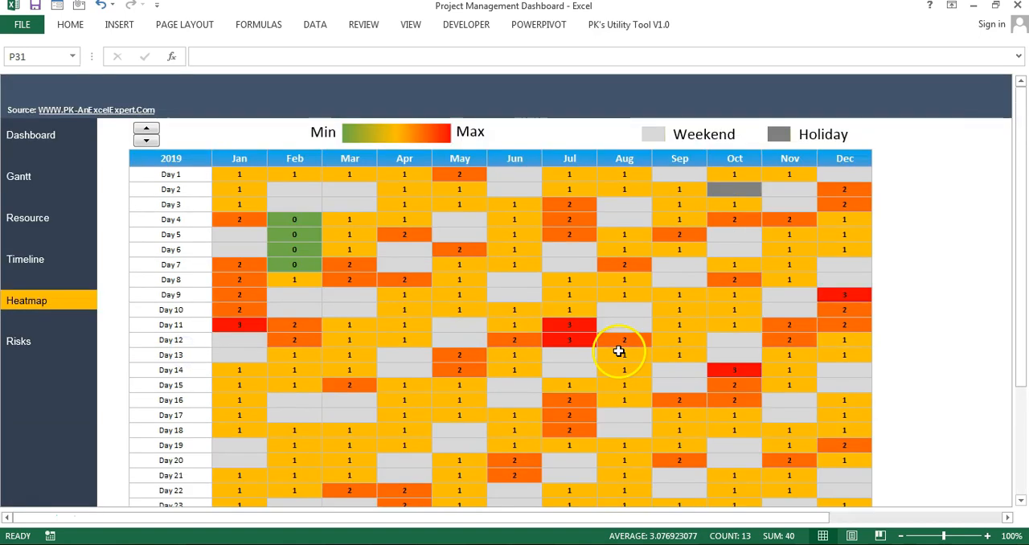
Step: Switch the heatmap to 2020 to examine January Day 1 to Day 20, and return it to 2019
click(289, 193)
click(218, 175)
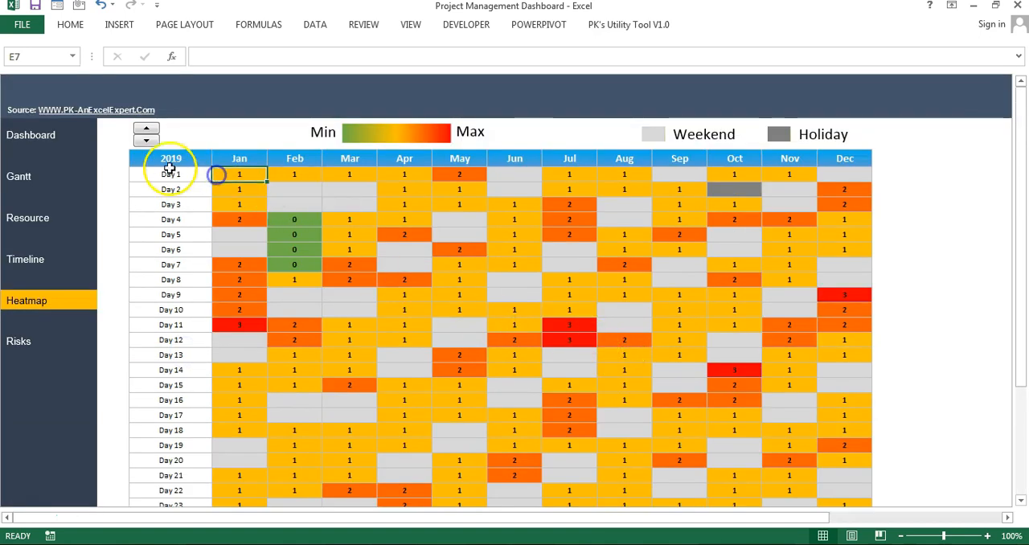
click(148, 129)
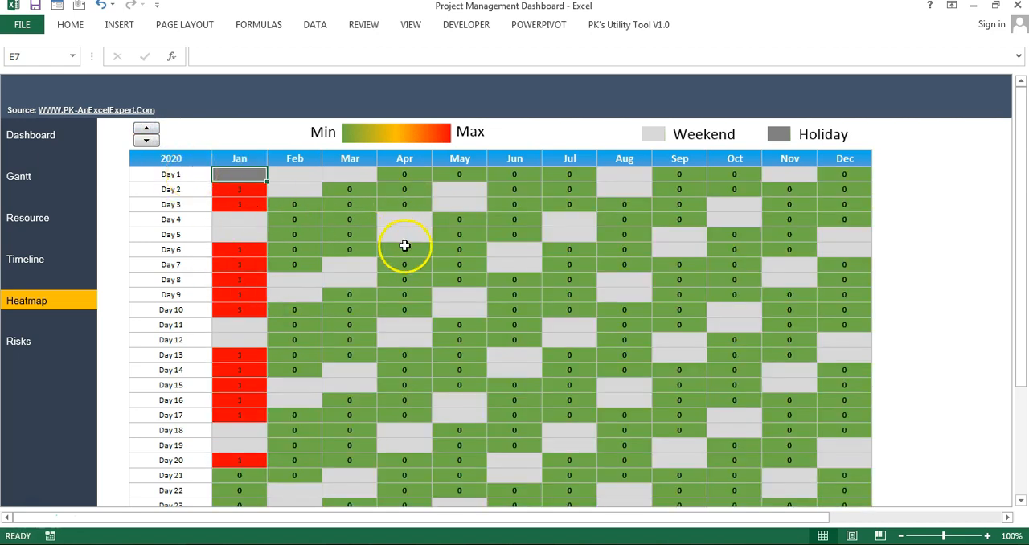
drag(241, 459, 222, 171)
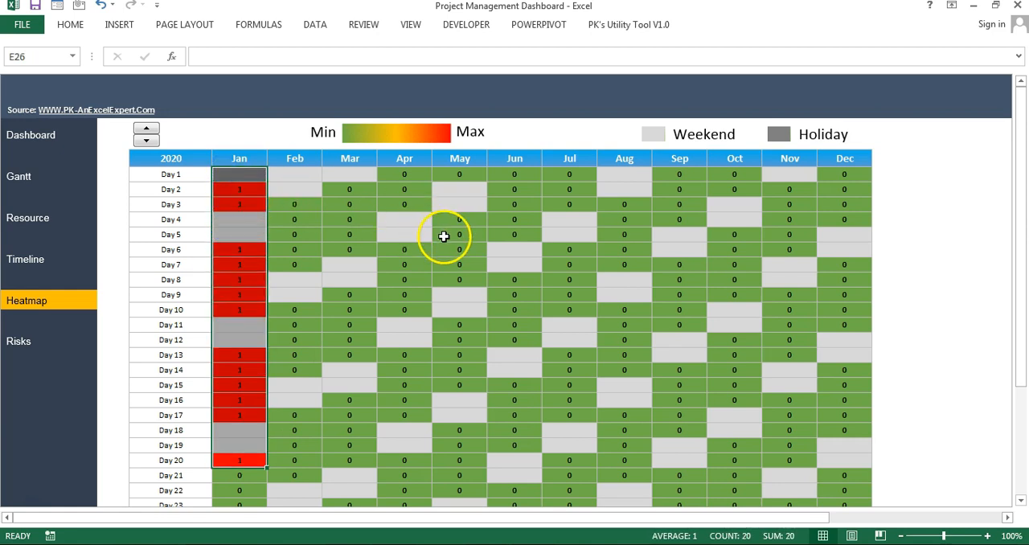
click(312, 233)
click(242, 186)
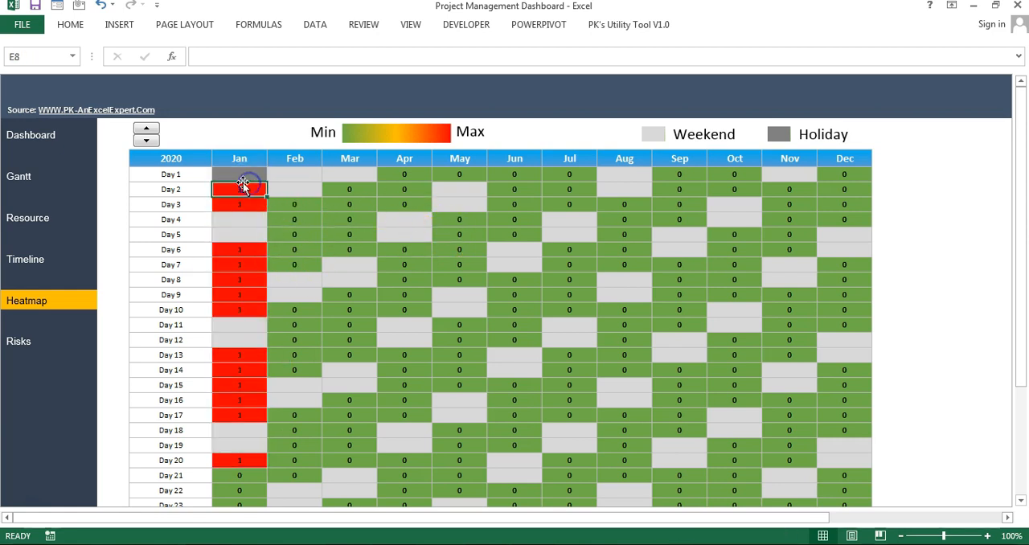
click(146, 141)
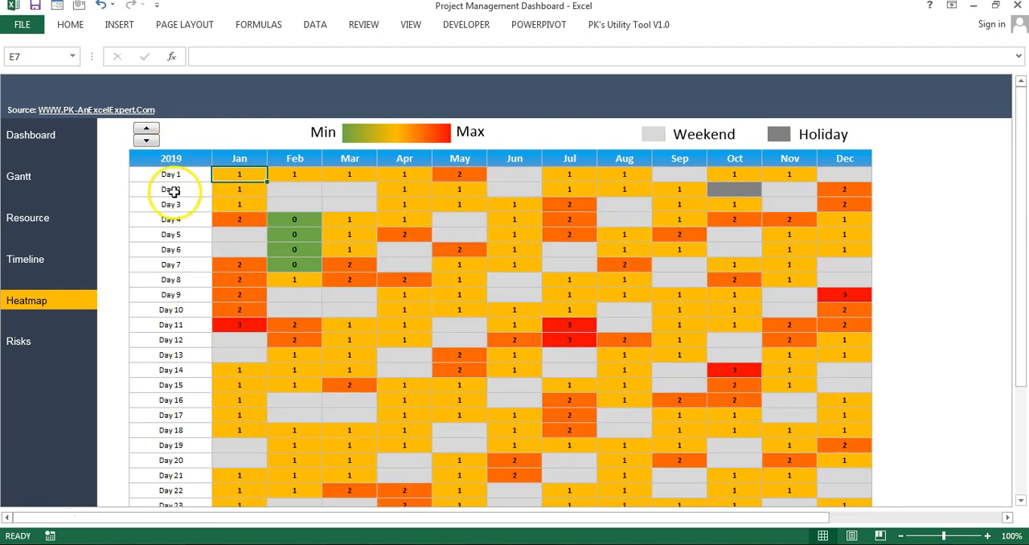
Step: Open the Risks view and examine the entries from Risk-1 to Risk-10 across all columns
click(20, 344)
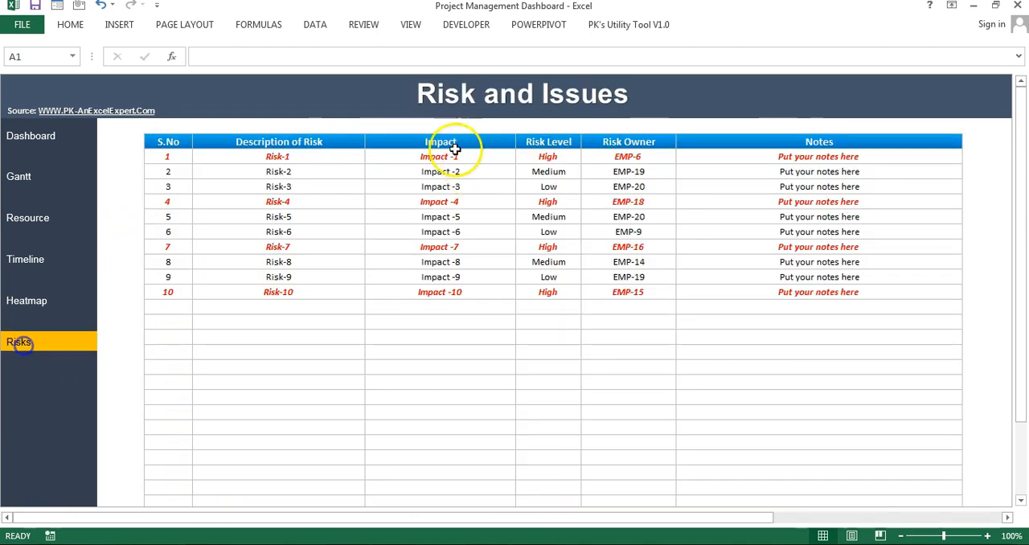
drag(179, 157, 849, 297)
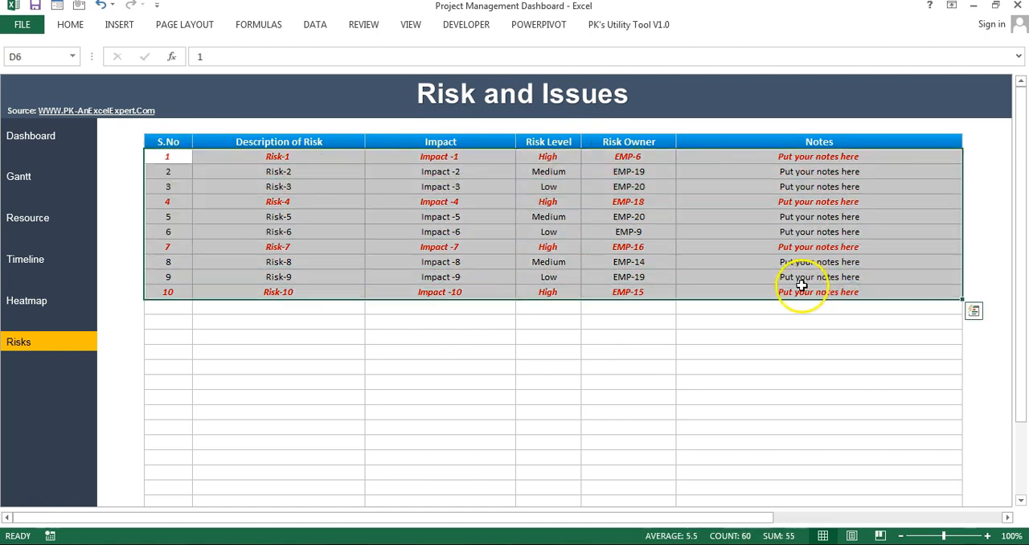
Step: Examine the blank entry row below Risk-10, going through its columns from S.No to Notes
click(223, 309)
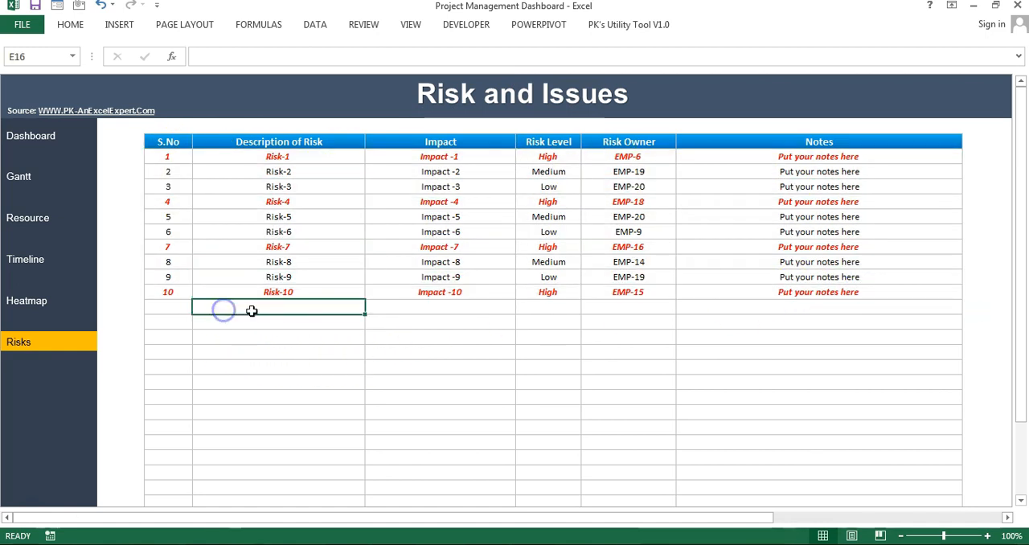
click(157, 305)
click(278, 317)
click(283, 304)
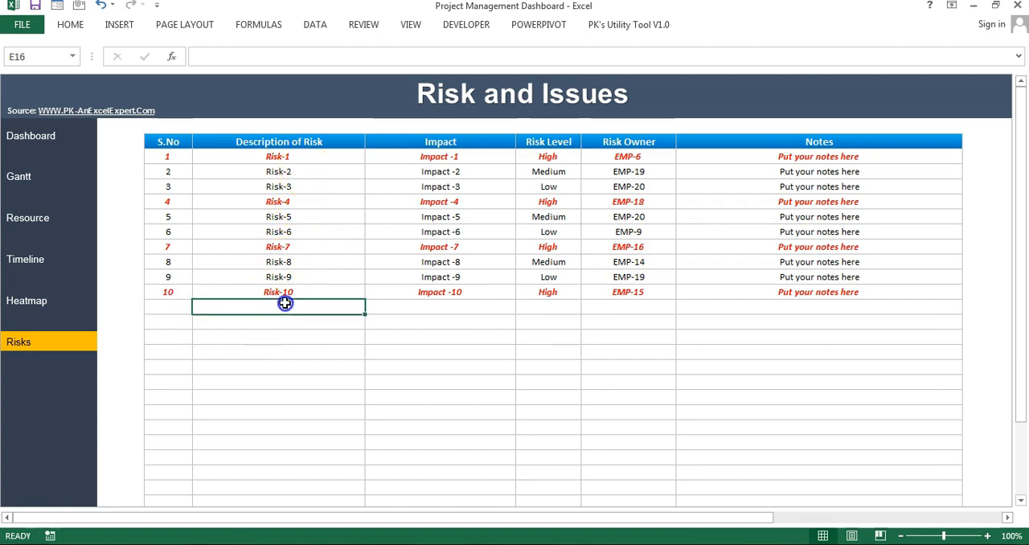
click(452, 304)
click(572, 308)
click(657, 310)
click(832, 311)
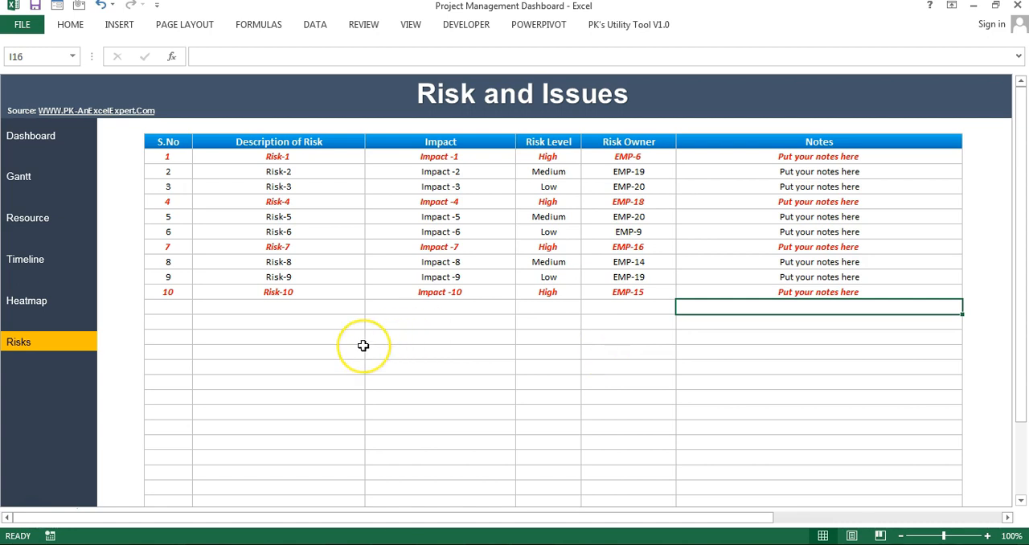
Step: Unhide the Settings sheet
key(alt+o)
key(h)
key(u)
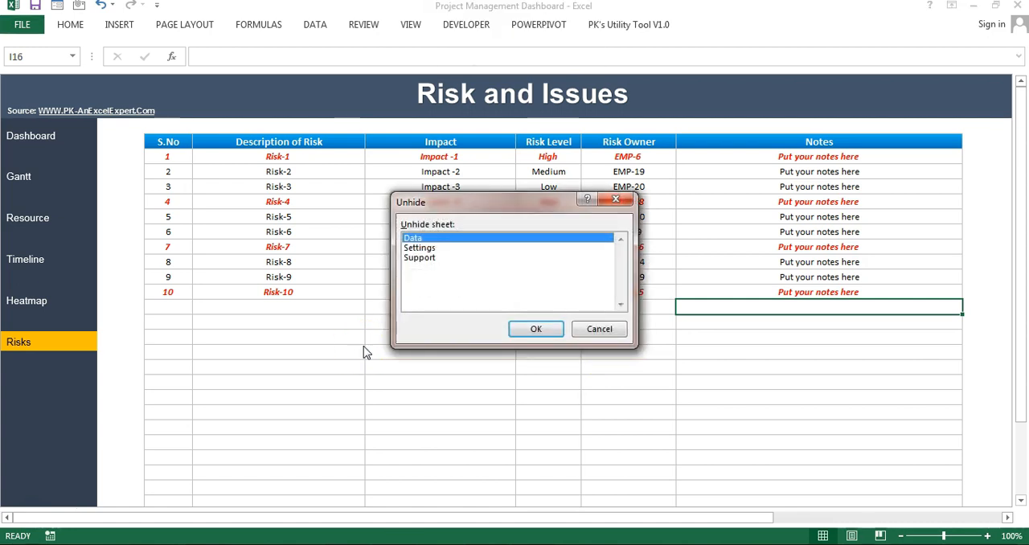
key(Down)
key(Return)
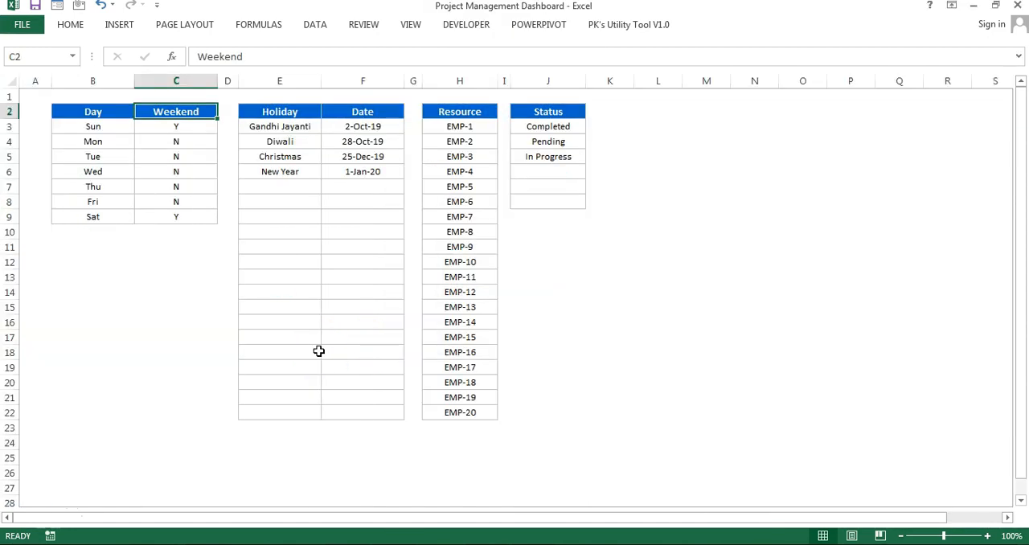
Step: Examine the Day and Weekend table from Sun to Sat, including the Y and N choices for Sunday and Monday
key(Left)
key(Down)
key(shift+Down)
key(shift+Down)
key(shift+Down)
key(shift+Down)
key(shift+Down)
key(shift+Down)
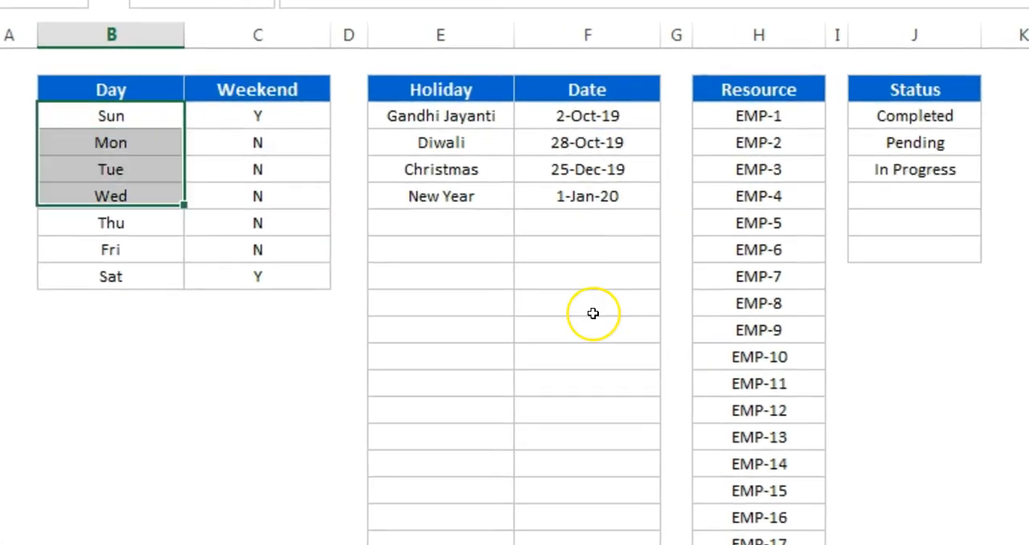
key(Right)
key(Down)
key(Up)
key(alt+Down)
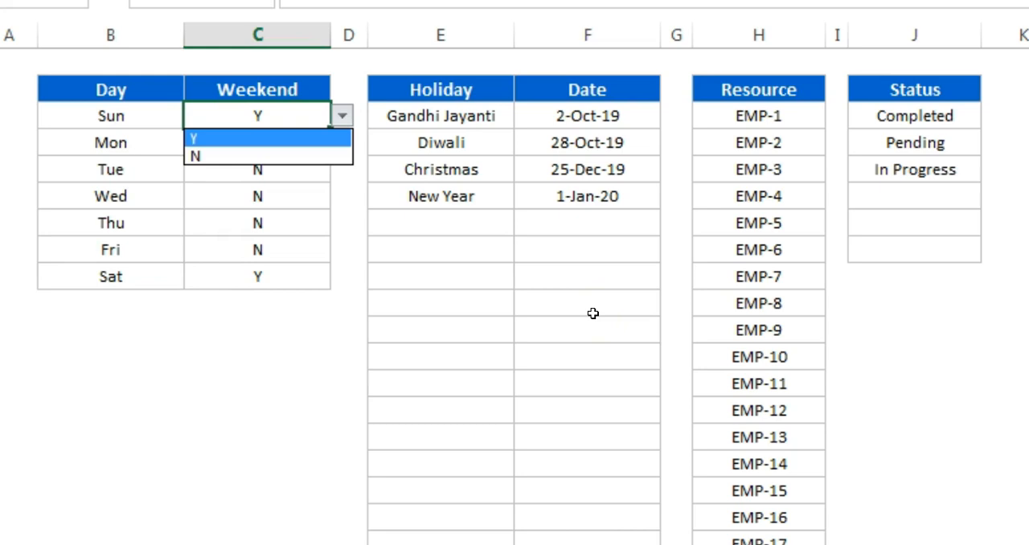
key(Escape)
key(Down)
key(alt+Down)
key(Escape)
key(Left)
key(Up)
key(shift+Right)
key(Down)
key(Down)
key(Down)
key(Down)
key(Down)
key(Down)
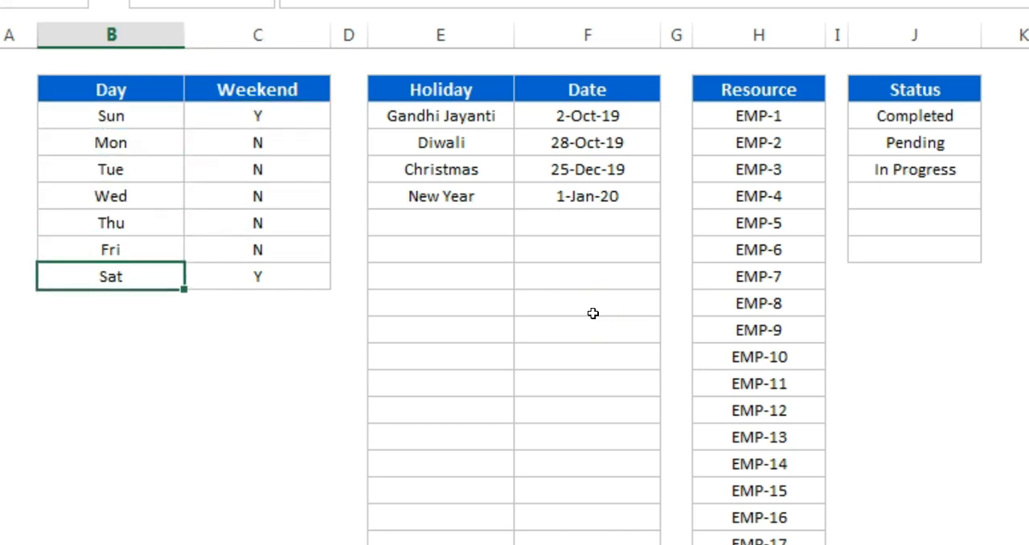
key(shift+Right)
key(Up)
key(Up)
key(Up)
Step: Examine the Holiday and Date table, including the blank rows available below New Year
key(Up)
key(Up)
key(Right)
key(Right)
key(Right)
key(Up)
key(shift+Down)
key(shift+Down)
key(shift+Down)
key(shift+Down)
key(shift+Down)
key(shift+Down)
key(Right)
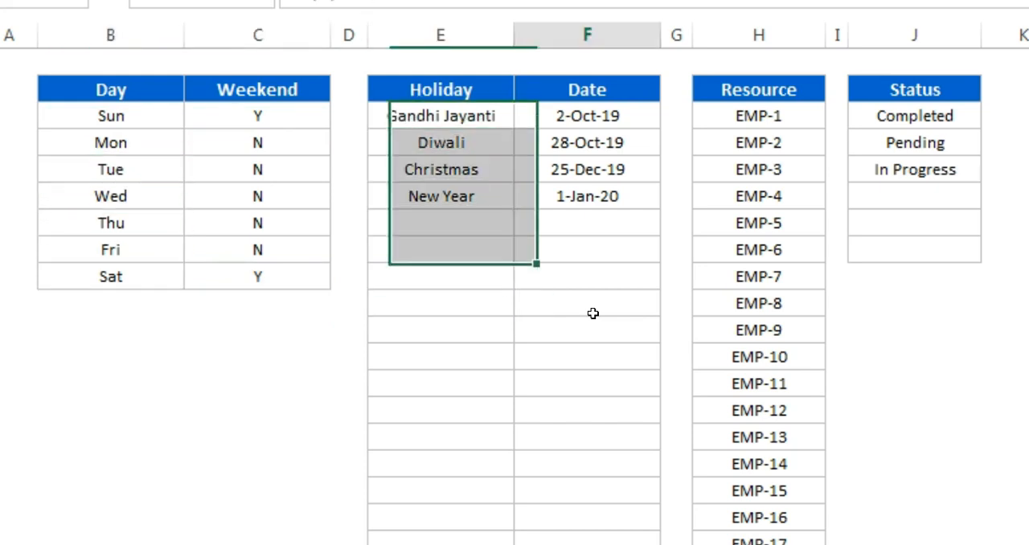
key(Down)
key(Down)
key(Down)
key(Down)
key(shift+Down)
key(shift+Down)
key(shift+Down)
key(shift+Down)
key(shift+Down)
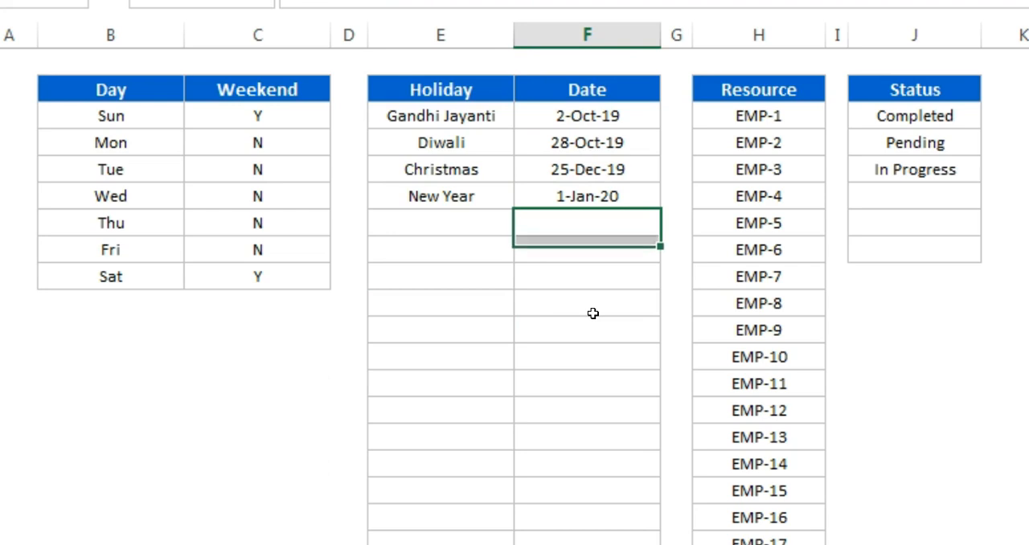
drag(592, 143, 626, 532)
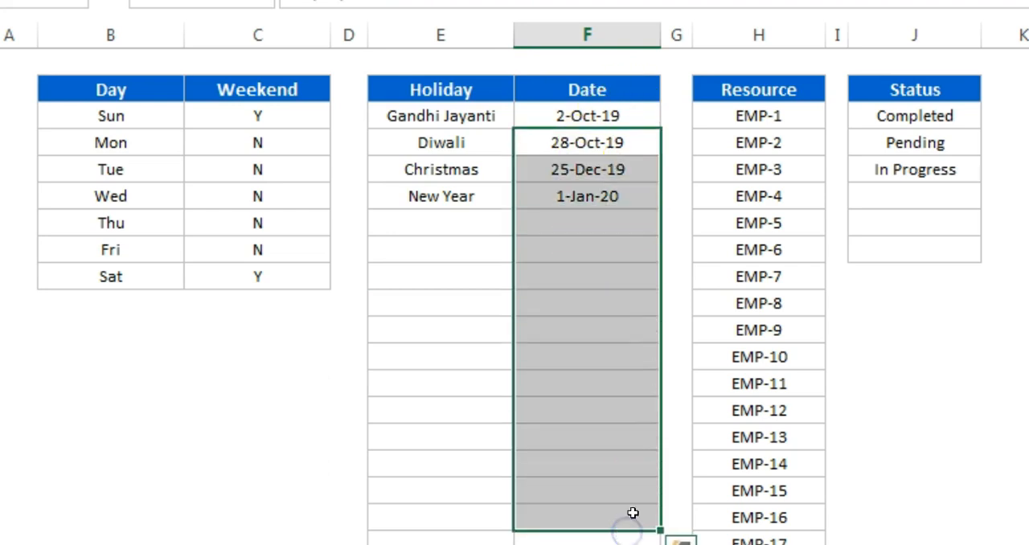
Step: Examine the Resource list from EMP-1 down and the Status list with its blank rows
drag(764, 143, 759, 540)
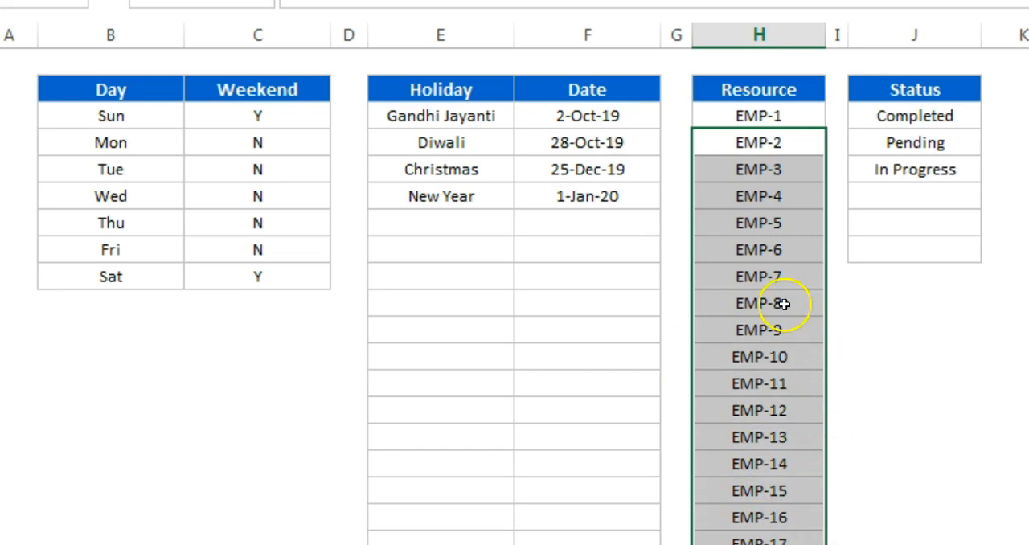
click(774, 278)
drag(768, 117, 784, 538)
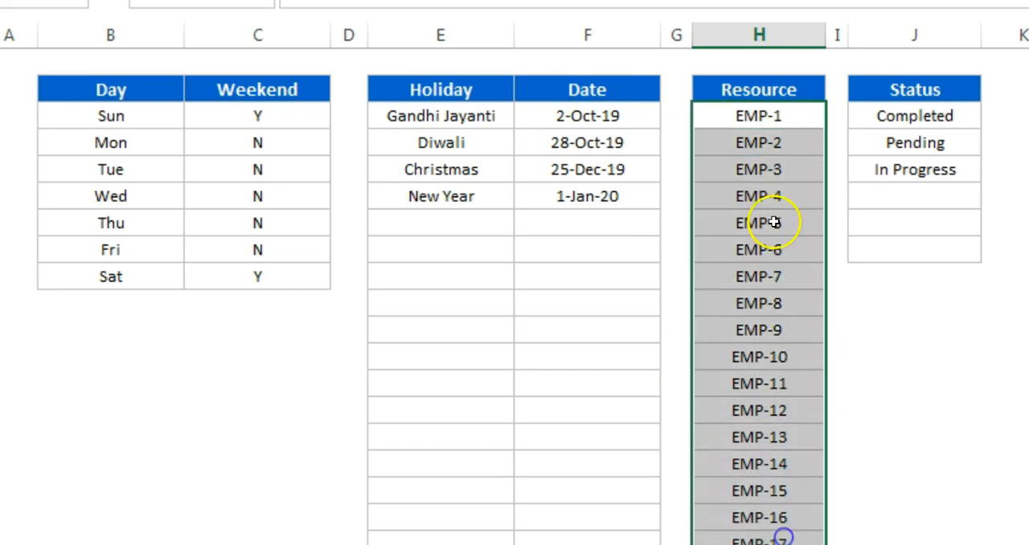
click(949, 125)
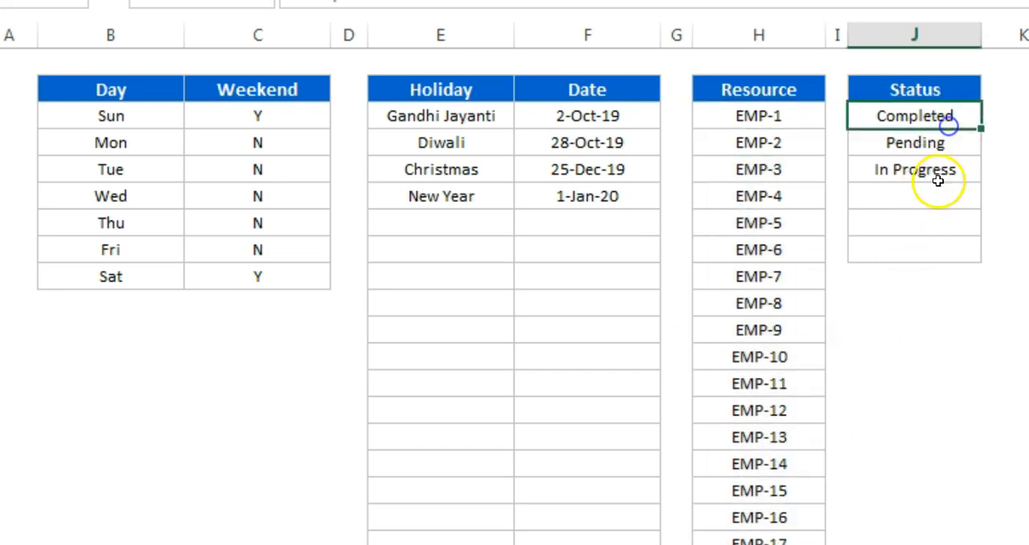
click(958, 148)
click(957, 193)
Step: Hide the Settings sheet again
key(alt+o)
key(h)
key(h)
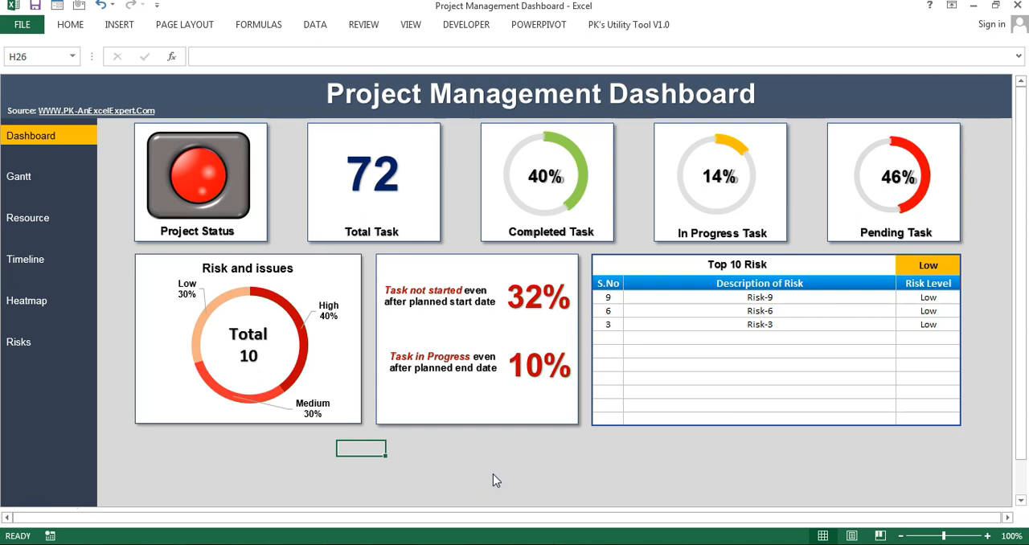
Step: Unhide the Data sheet
key(alt+o)
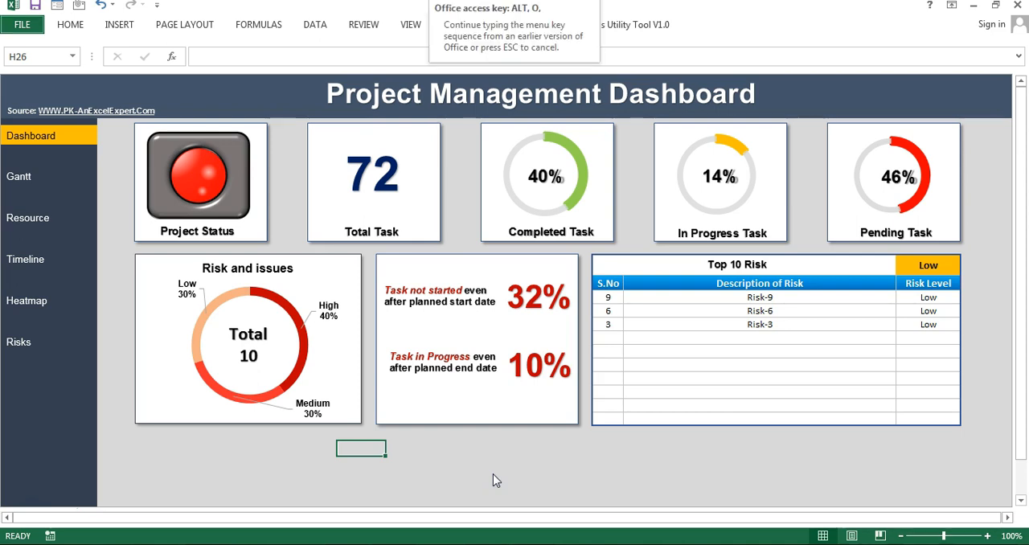
key(h)
key(u)
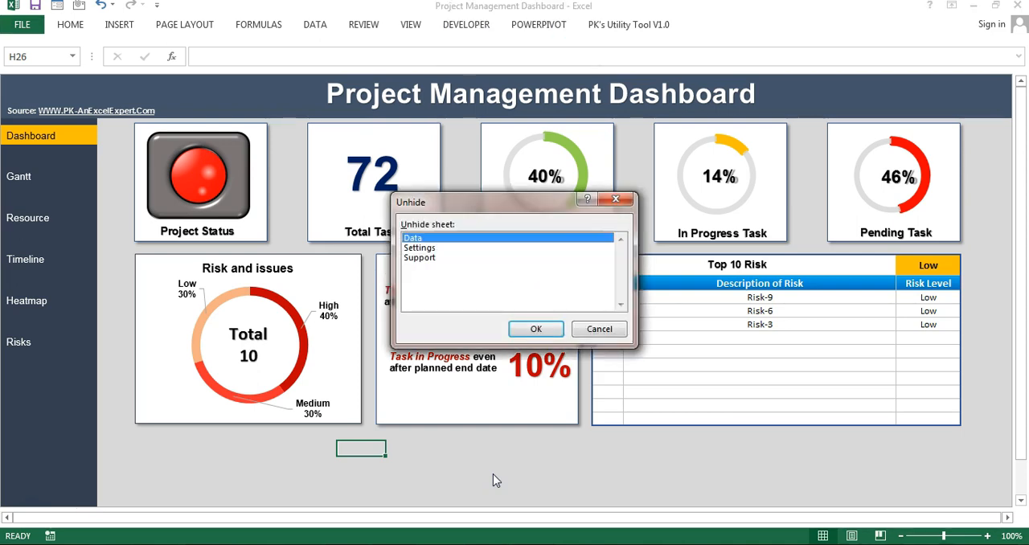
key(Return)
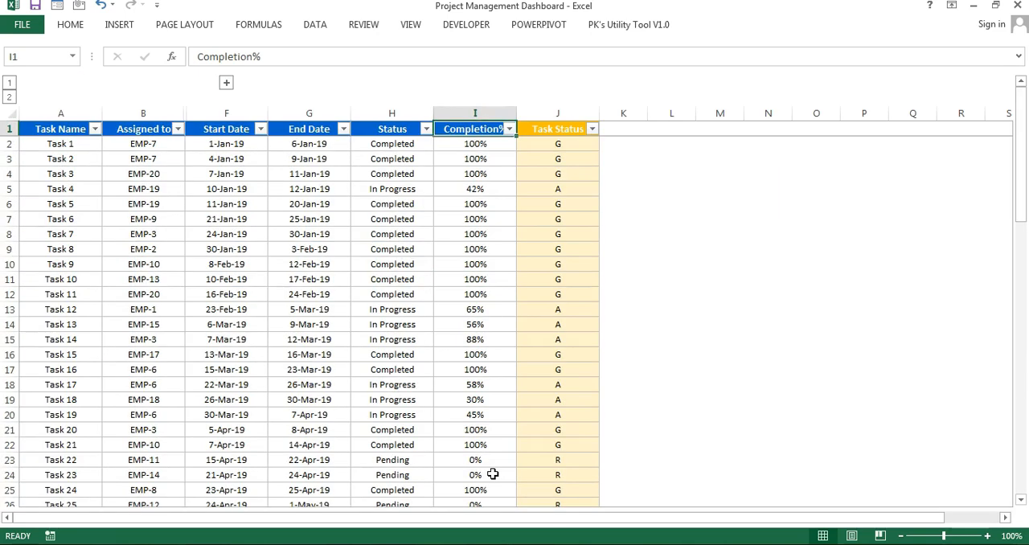
Step: Remove the filters from the header row and expand the grouped columns Assigned to -2 through Assigned to -4
key(ctrl+shift+l)
key(Home)
key(Right)
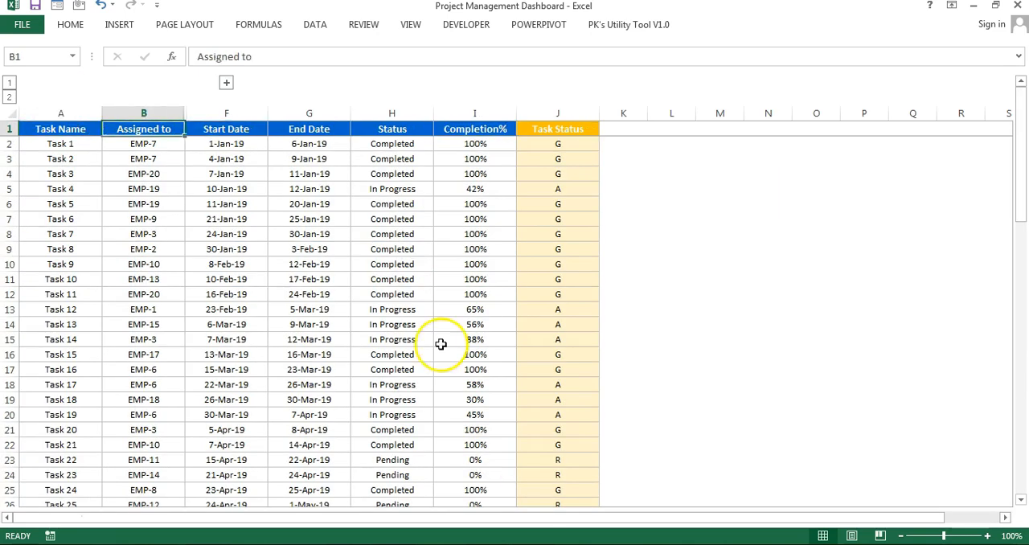
click(226, 82)
click(265, 132)
Step: Examine the Task Name column and the employees in the Assigned to column
drag(60, 135, 87, 339)
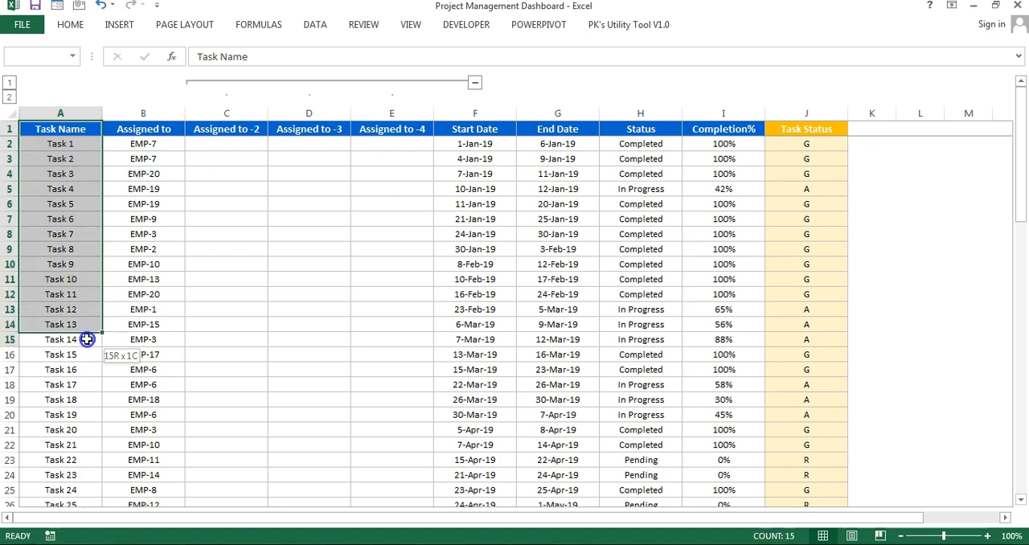
click(76, 172)
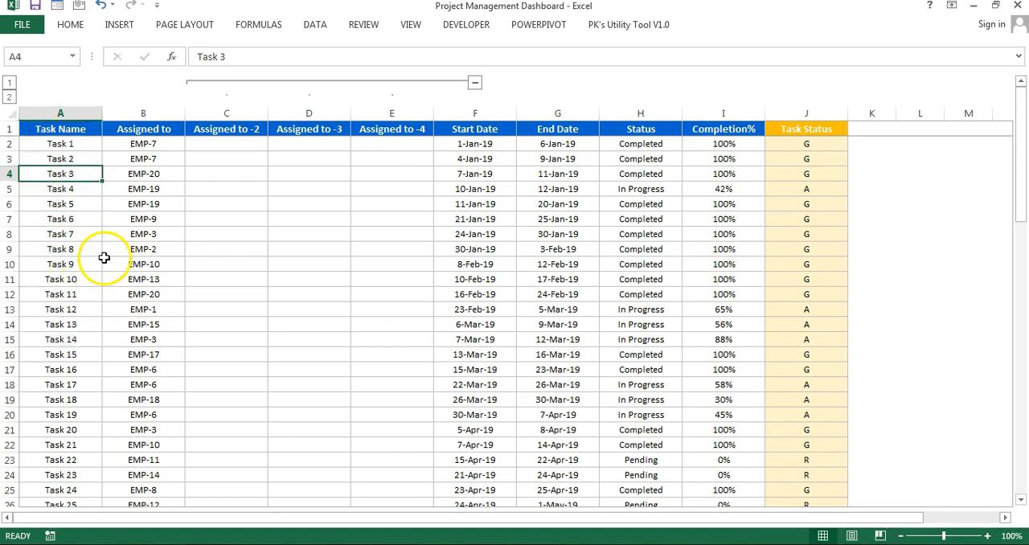
click(145, 145)
click(167, 129)
click(148, 191)
click(144, 223)
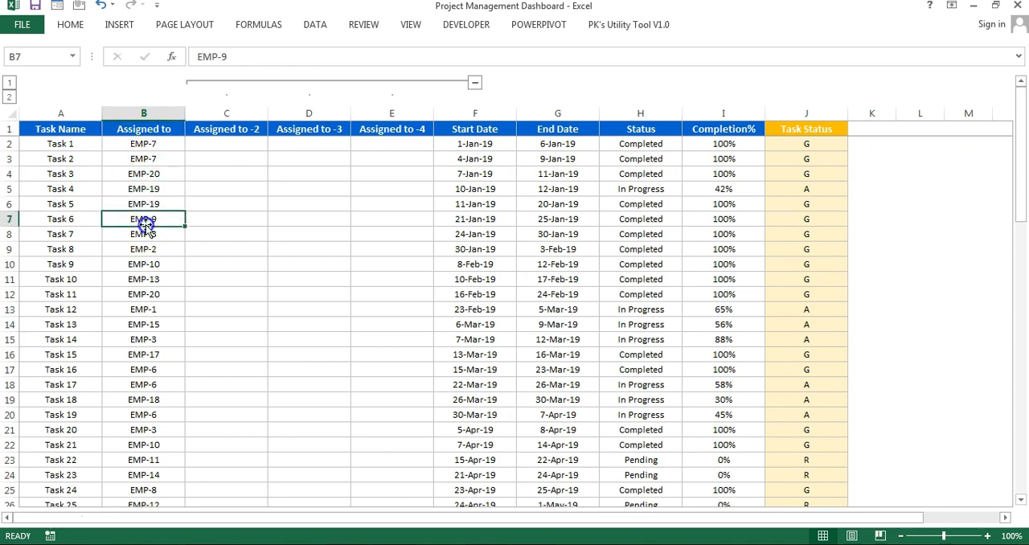
click(143, 146)
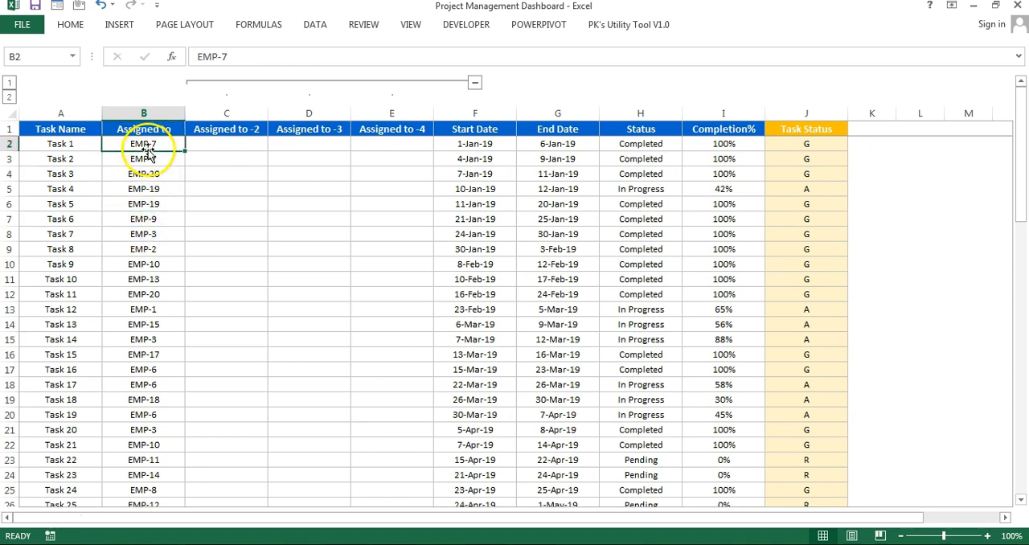
Step: Examine the additional assignee cells in Assigned to -2, -3 and -4, and collapse the grouped columns
click(212, 147)
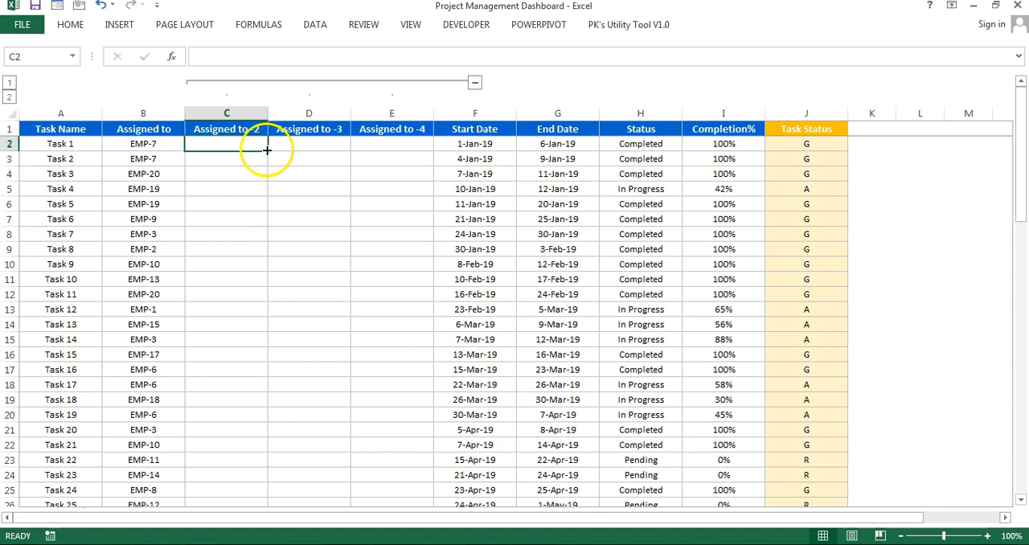
drag(260, 144, 391, 145)
click(214, 145)
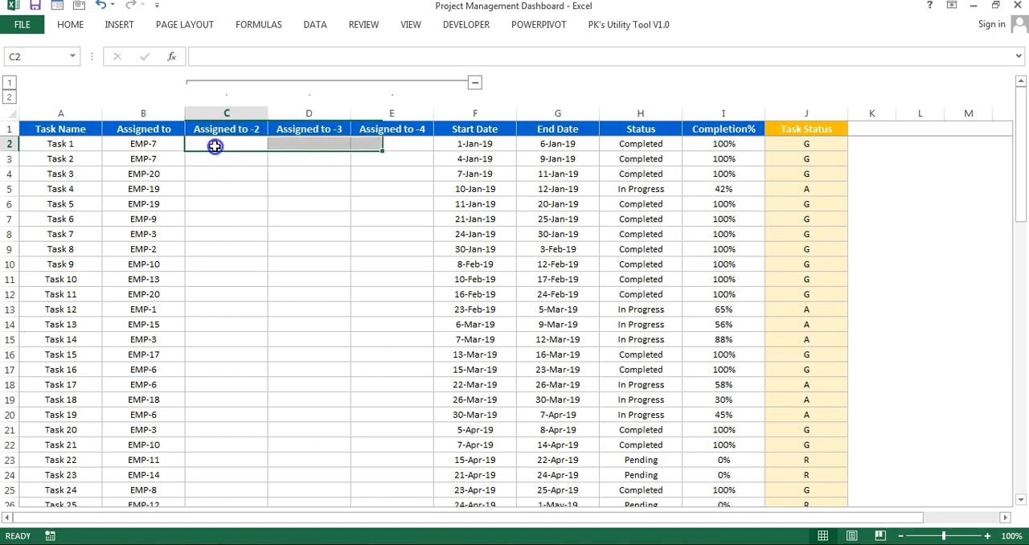
click(133, 146)
click(234, 144)
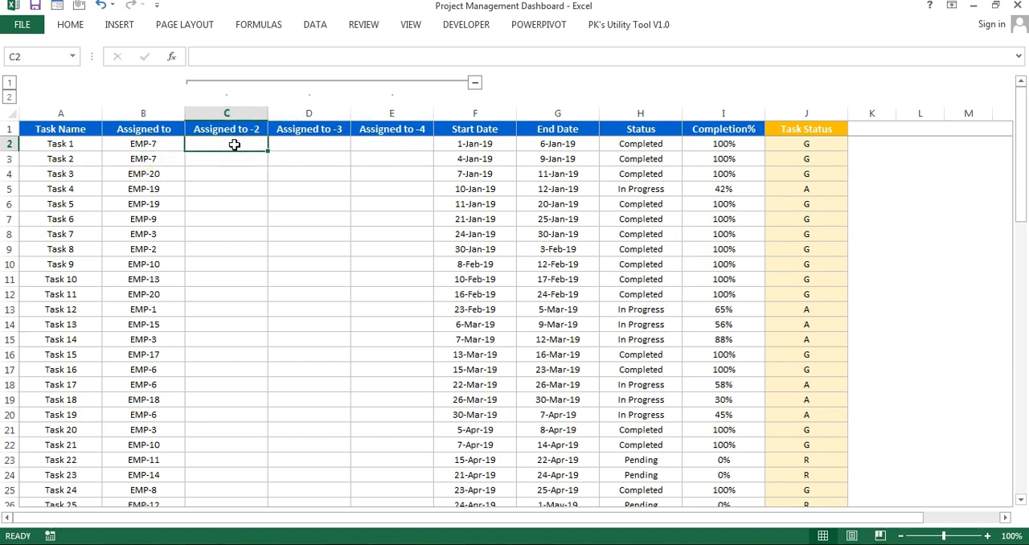
click(332, 146)
click(396, 144)
click(257, 146)
drag(370, 145, 234, 263)
click(474, 82)
Step: Examine the Start Date, End Date and Status of Task 1
click(232, 143)
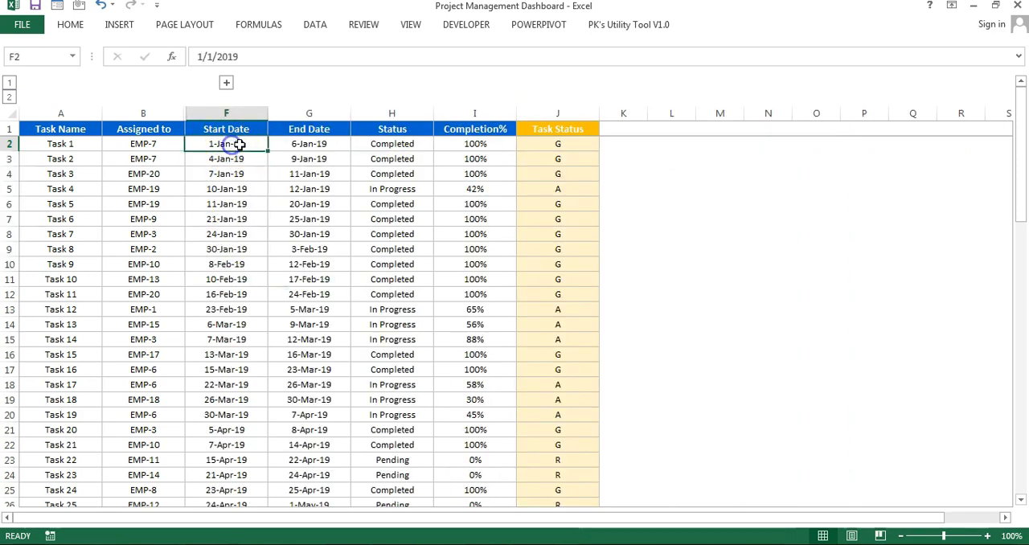
click(320, 144)
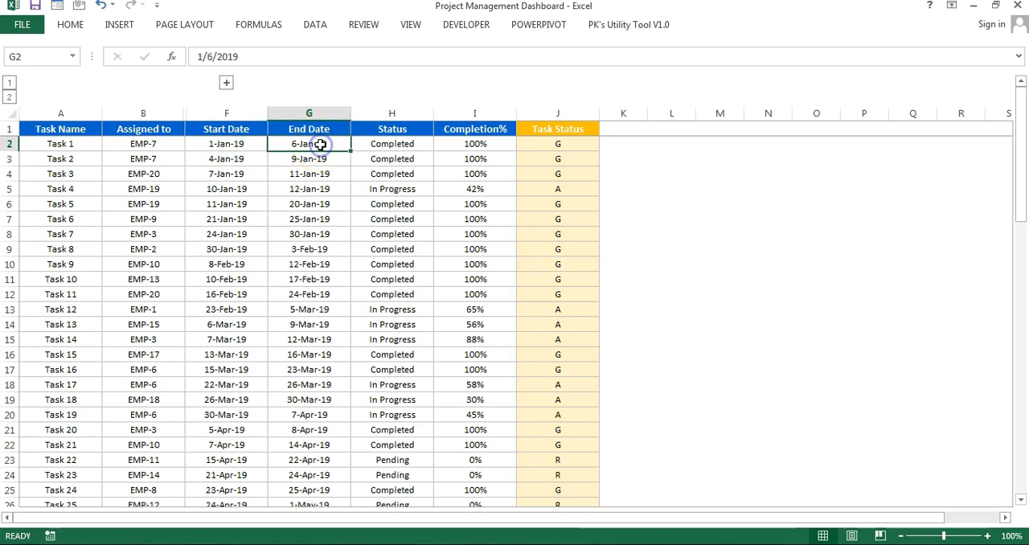
click(397, 144)
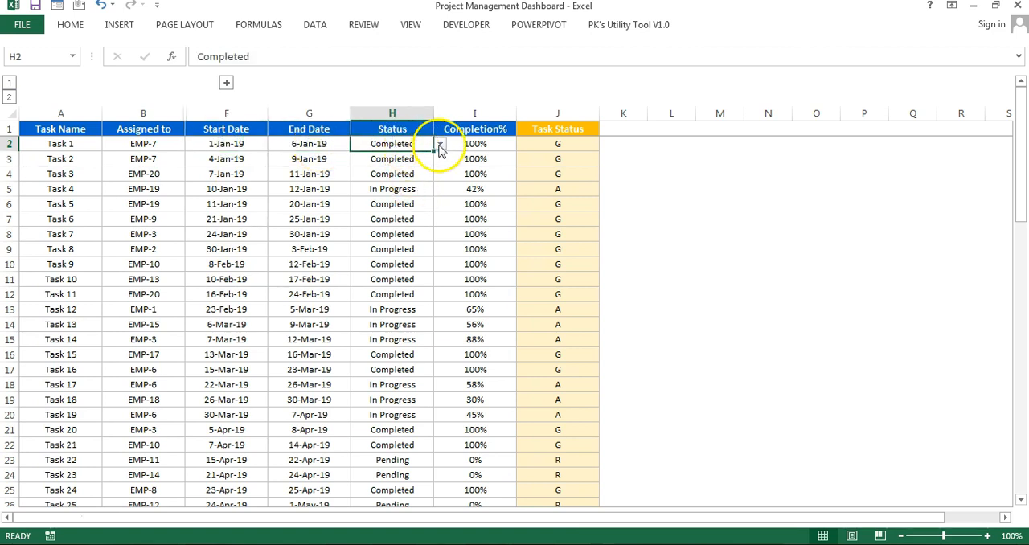
Step: Compare the Status and Completion% values for completed, in-progress and pending tasks, using Task 1, Task 4, Task 22 and Task 23
click(481, 144)
mouse_move(489, 157)
mouse_down()
mouse_move(485, 140)
mouse_move(475, 196)
mouse_move(473, 140)
mouse_move(486, 141)
mouse_up()
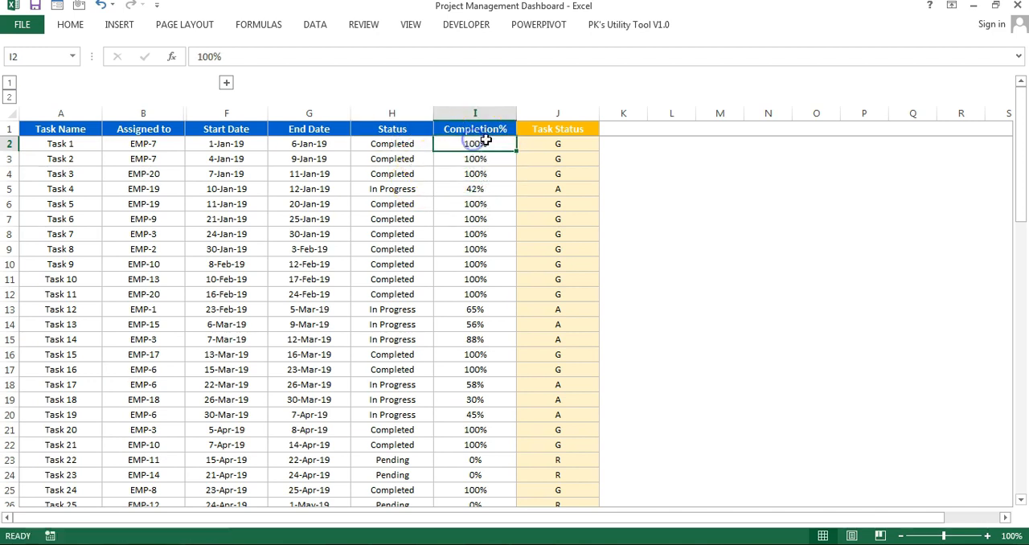
click(415, 144)
click(440, 143)
click(483, 141)
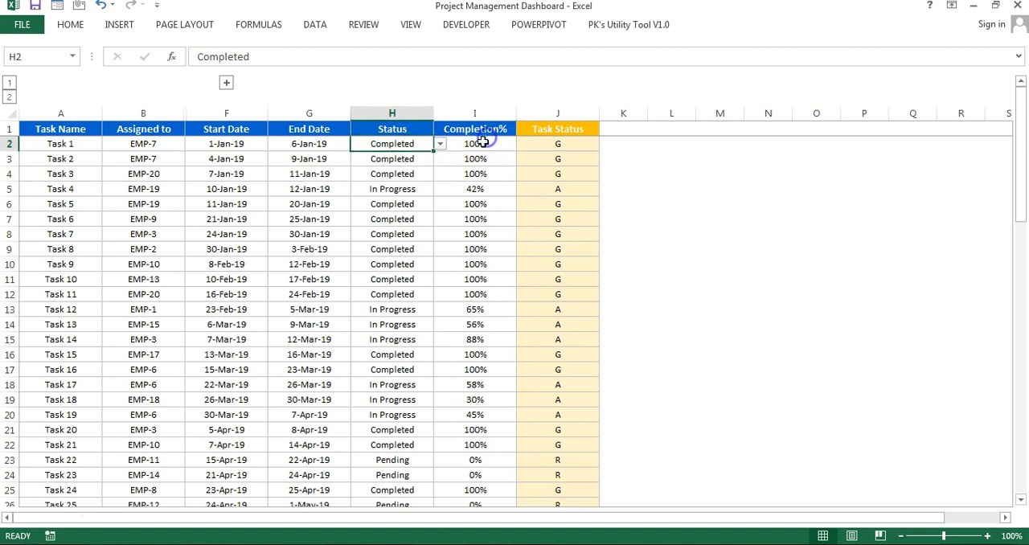
click(483, 143)
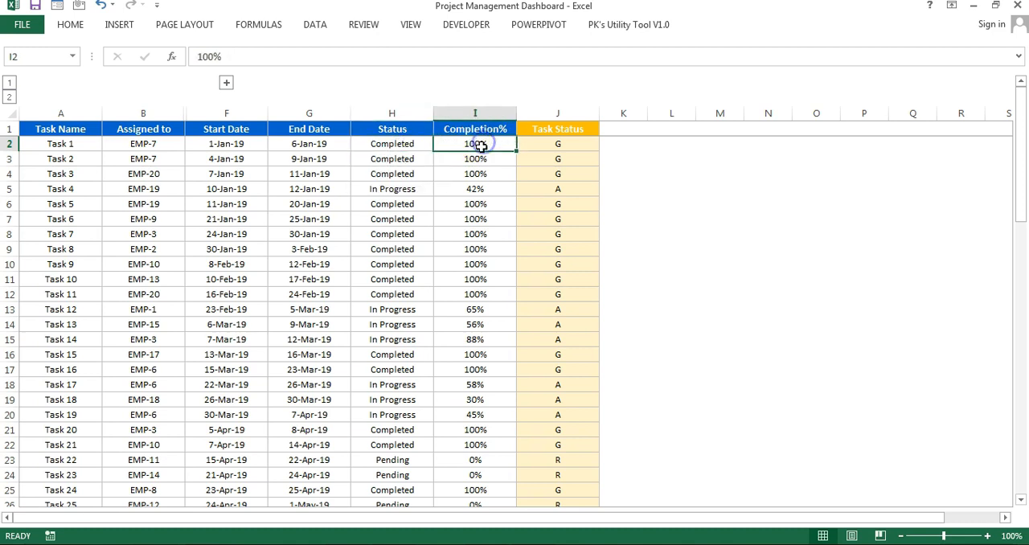
click(403, 190)
click(477, 189)
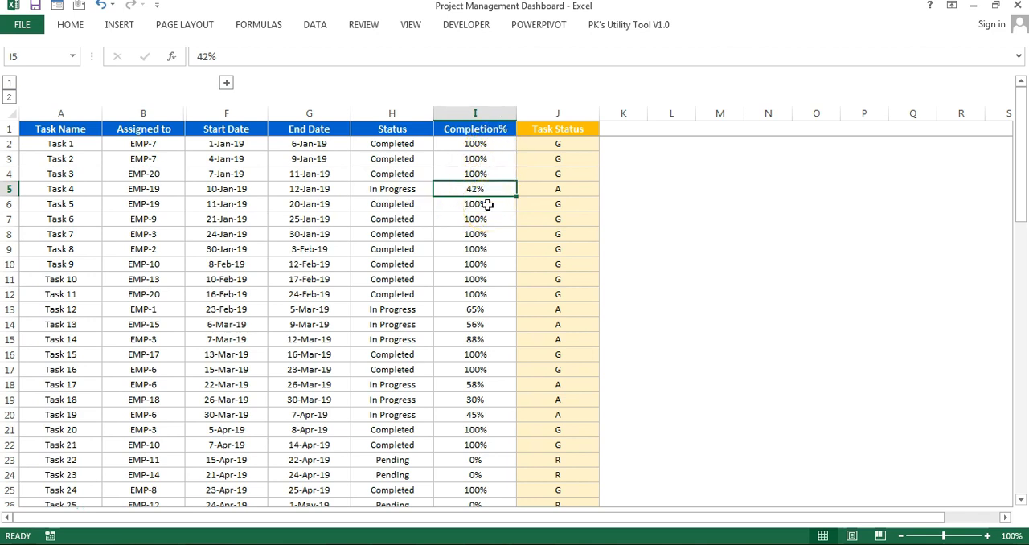
drag(486, 459, 487, 473)
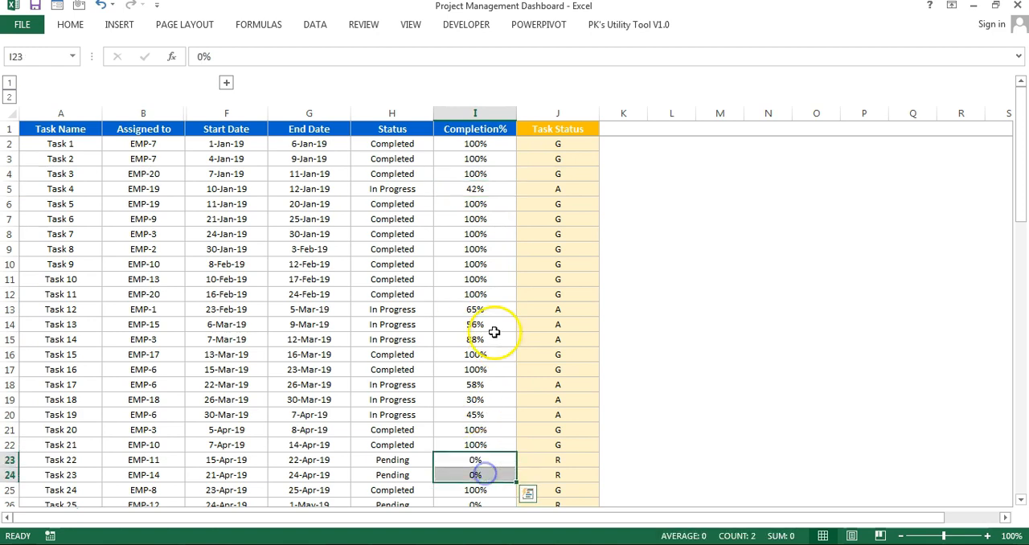
click(489, 145)
Step: Examine the Task Status formula in J2 in the expanded formula bar, focusing on its "Completed" condition and "G" result
click(578, 130)
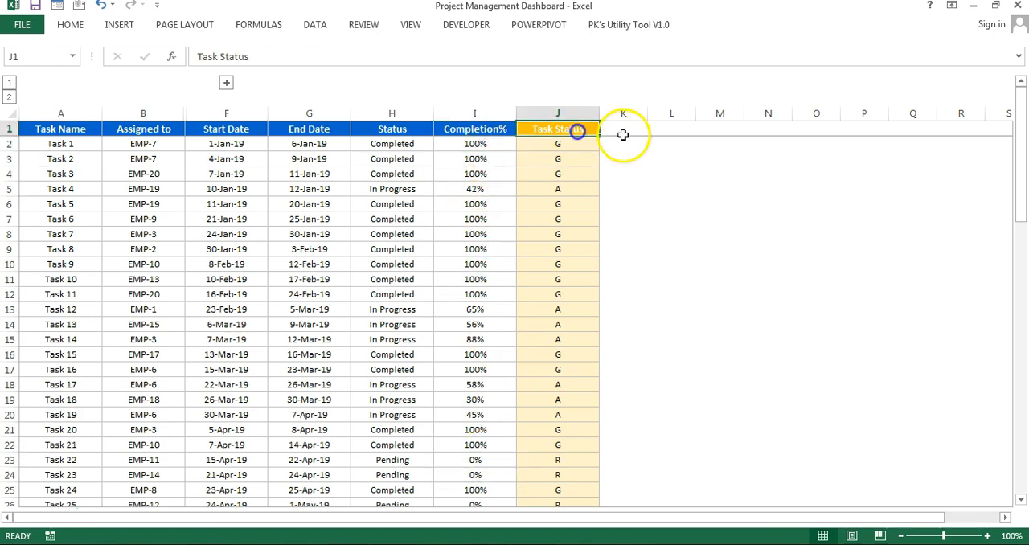
click(567, 148)
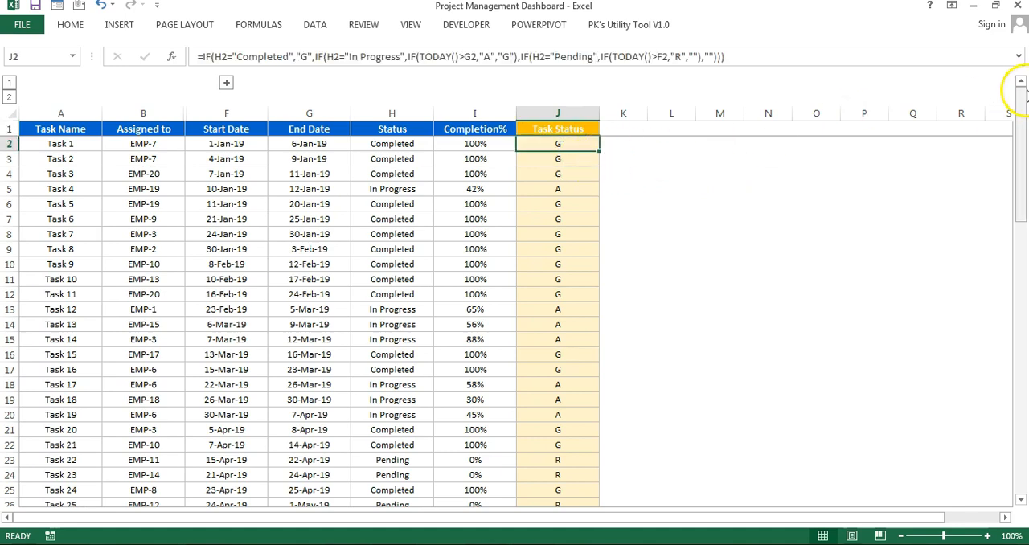
click(1018, 56)
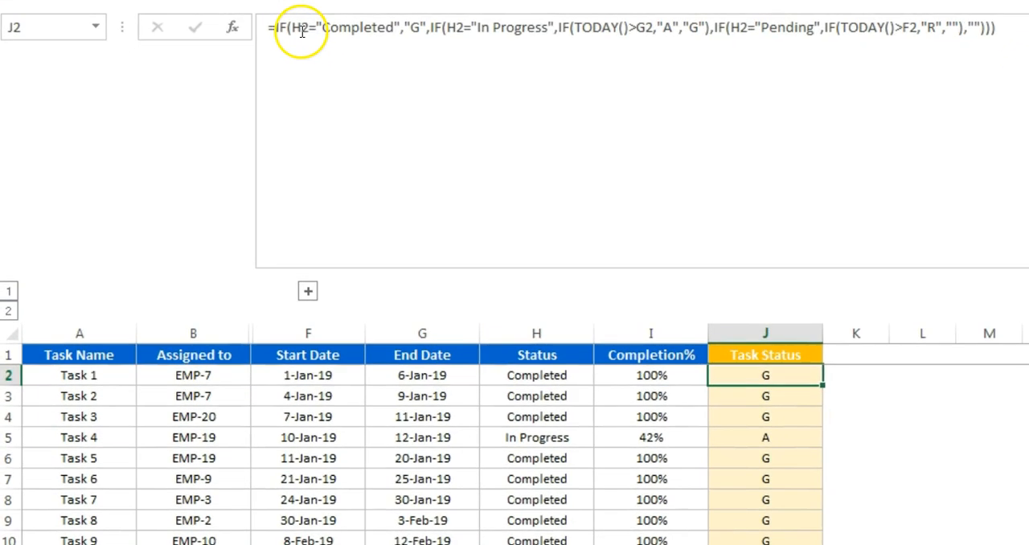
drag(215, 54, 232, 57)
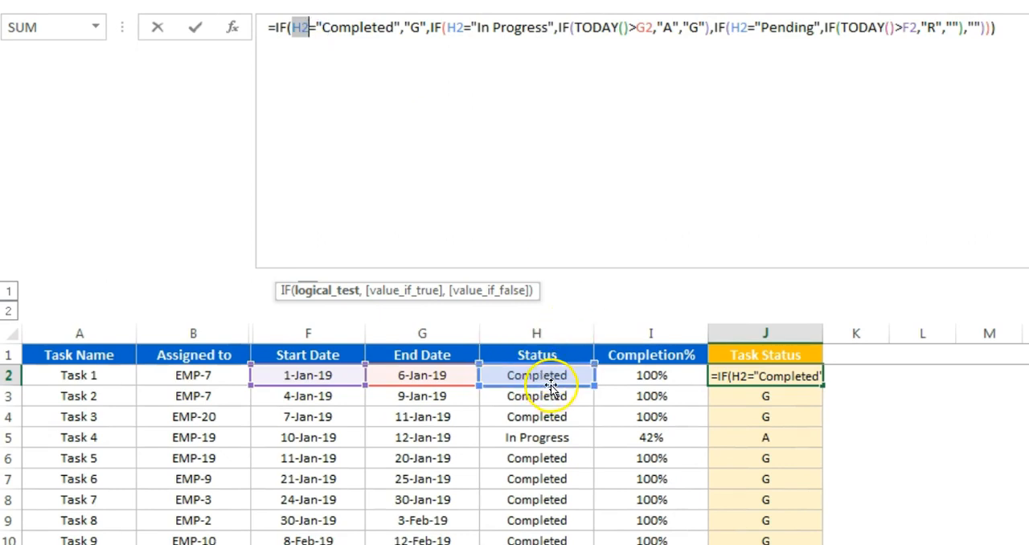
click(368, 26)
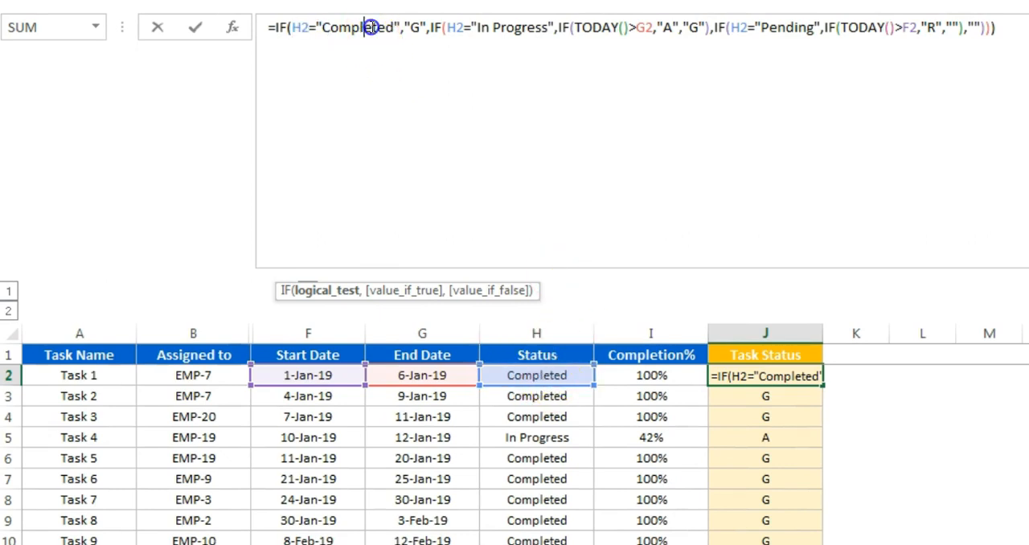
click(418, 28)
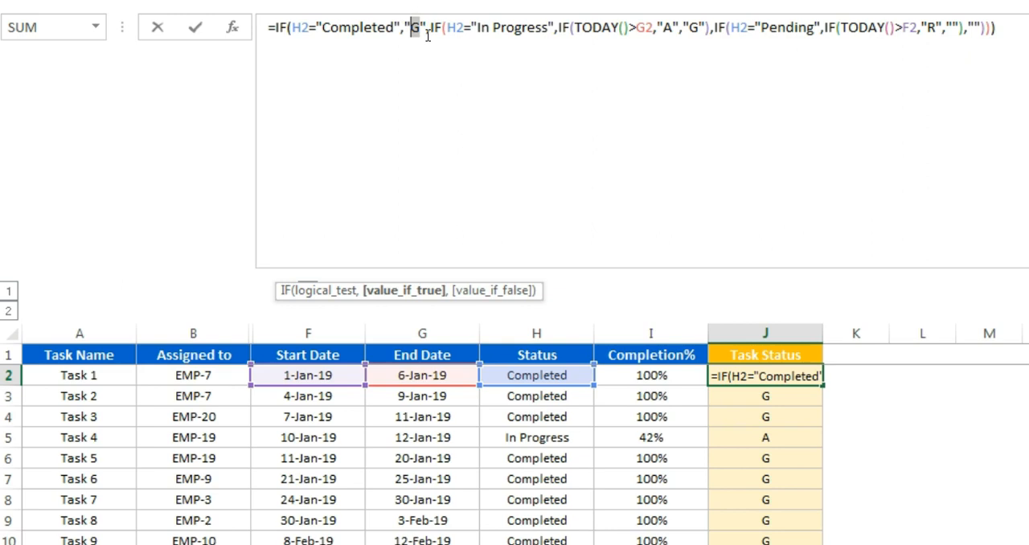
Step: Examine the formula's "In Progress" branch, which compares TODAY() with End Date cell G2 and returns "A" or "G"
click(471, 28)
click(519, 27)
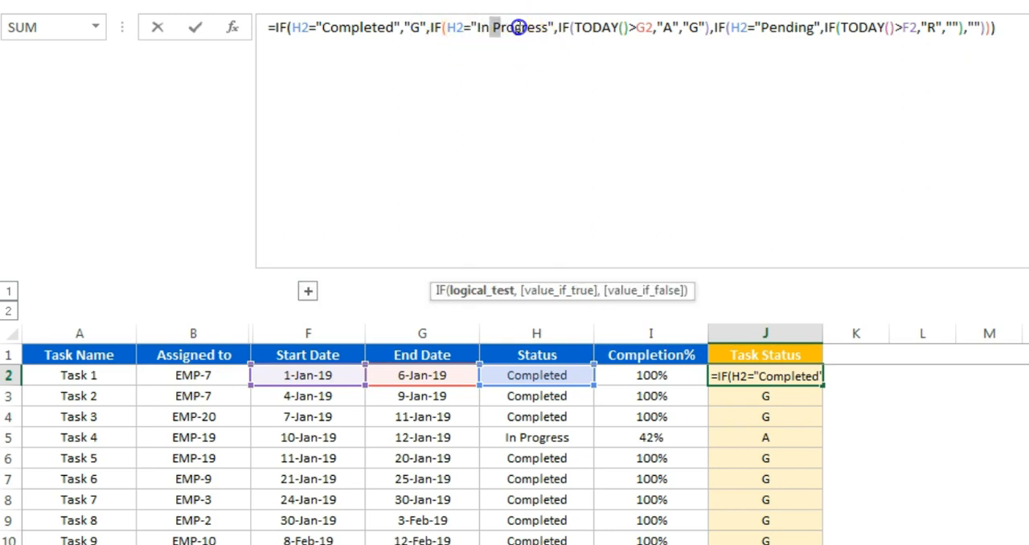
drag(558, 27, 641, 36)
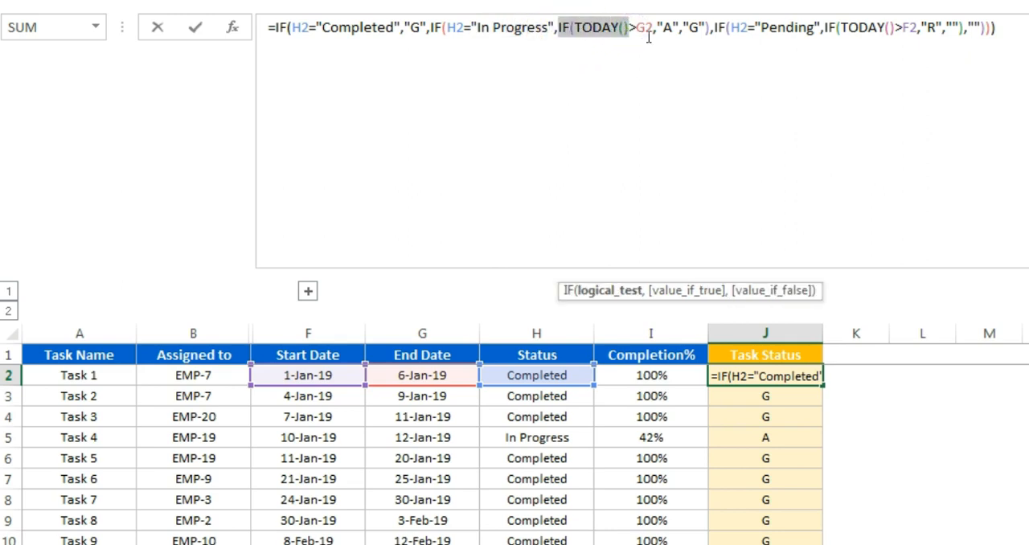
click(632, 27)
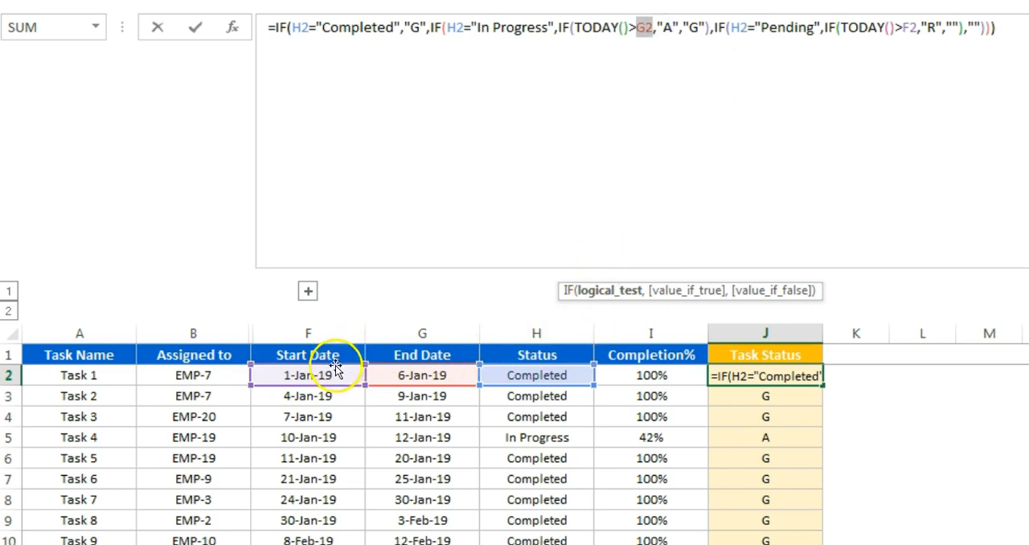
click(666, 27)
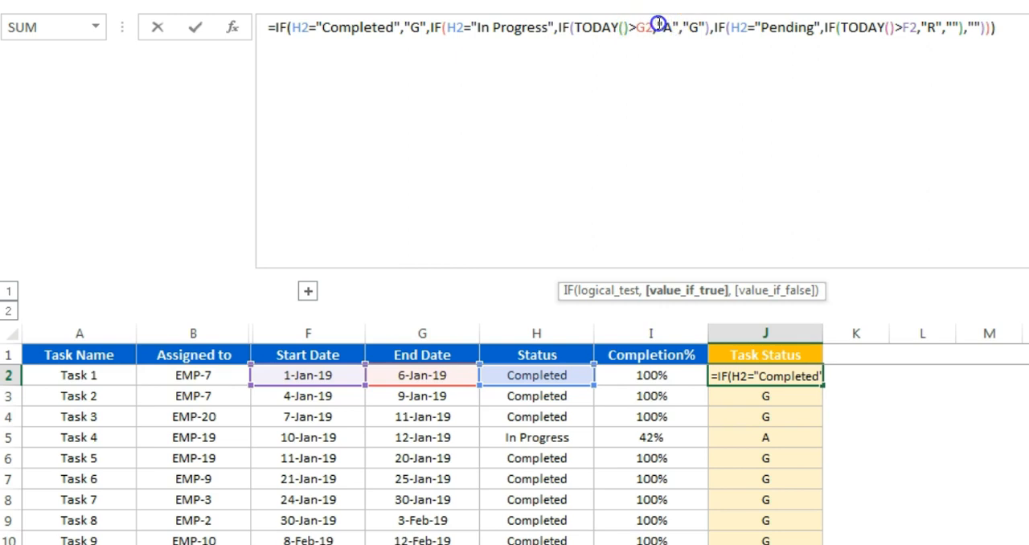
double_click(646, 27)
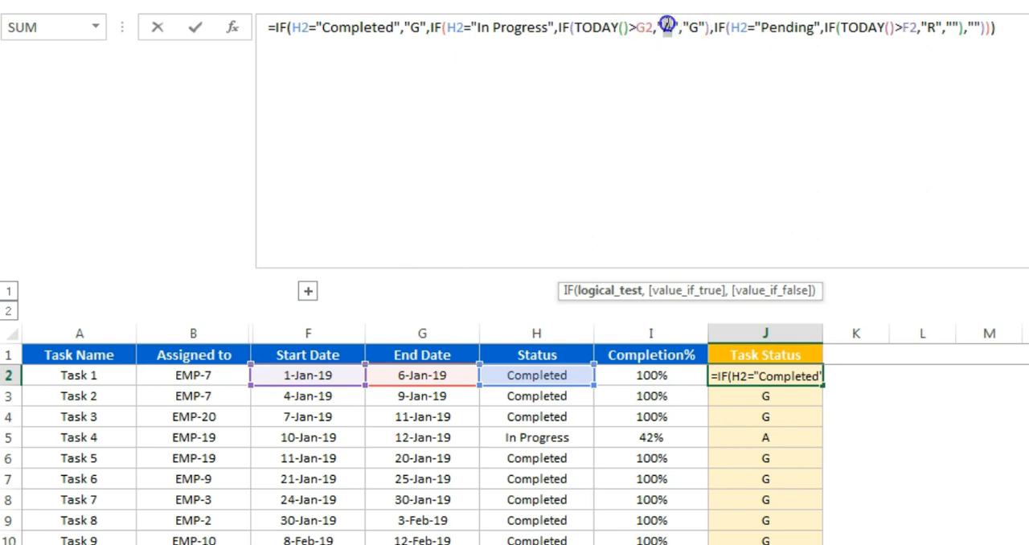
drag(684, 27, 708, 26)
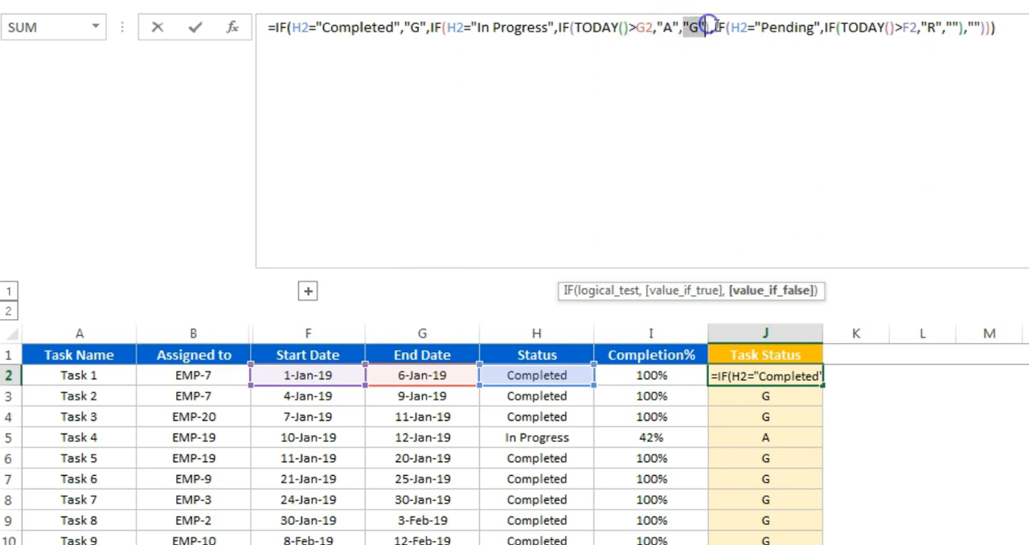
click(635, 26)
mouse_move(635, 25)
mouse_down()
mouse_move(593, 27)
mouse_move(656, 24)
mouse_up()
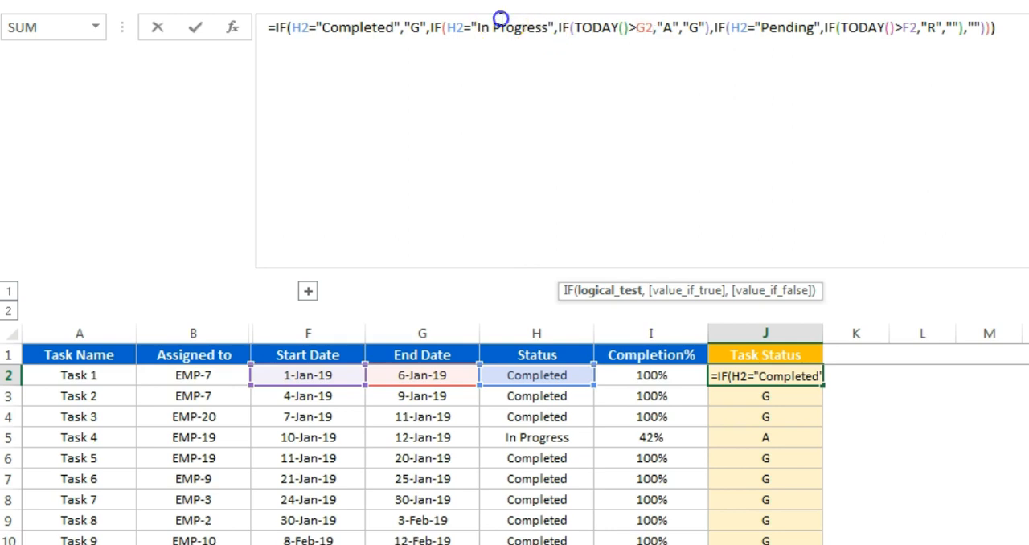
drag(497, 27, 552, 28)
drag(667, 28, 690, 27)
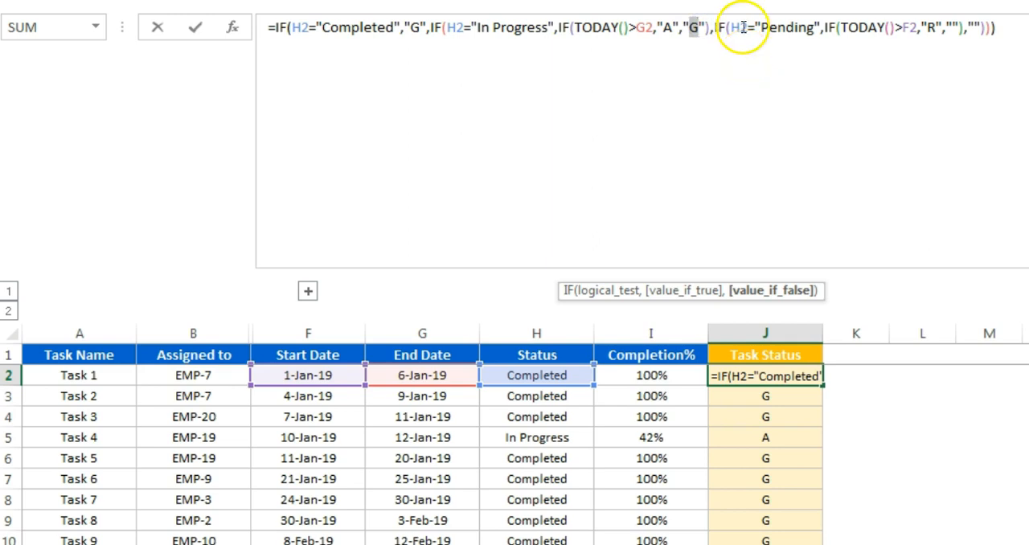
Step: Examine the formula's "Pending" branch comparing TODAY() with Start Date cell F2, leave the formula unedited, and select Task 4's Status
click(728, 27)
click(724, 27)
click(760, 27)
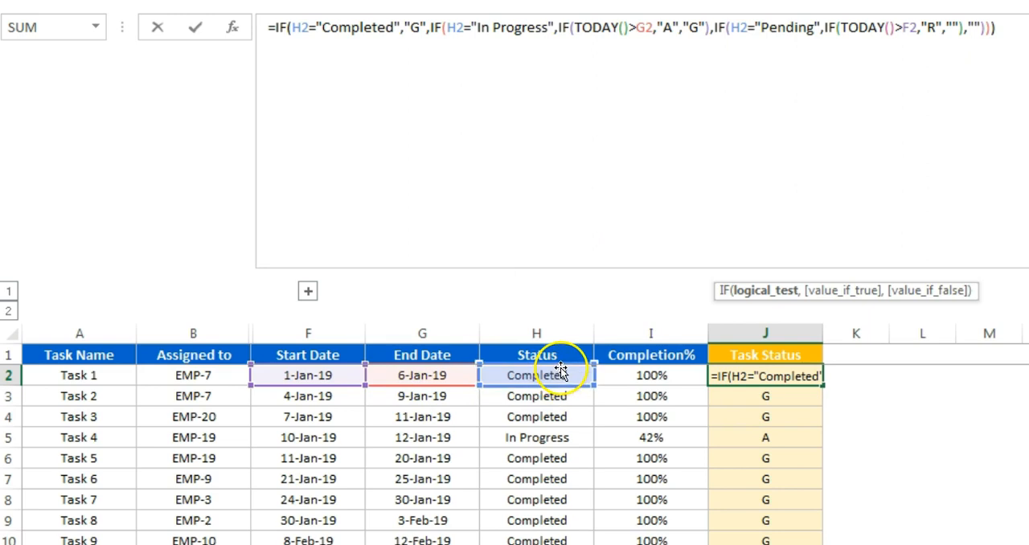
drag(901, 27, 844, 28)
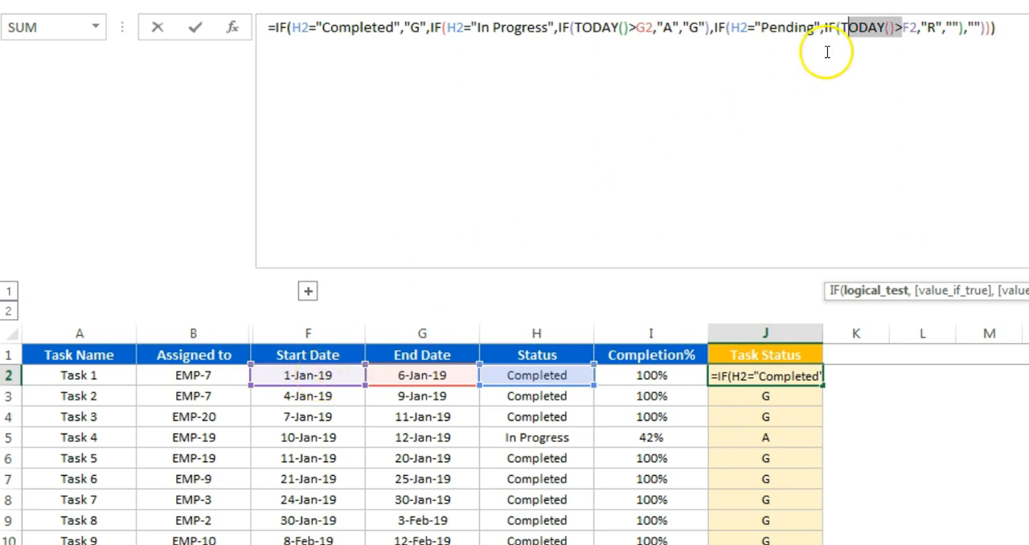
click(890, 16)
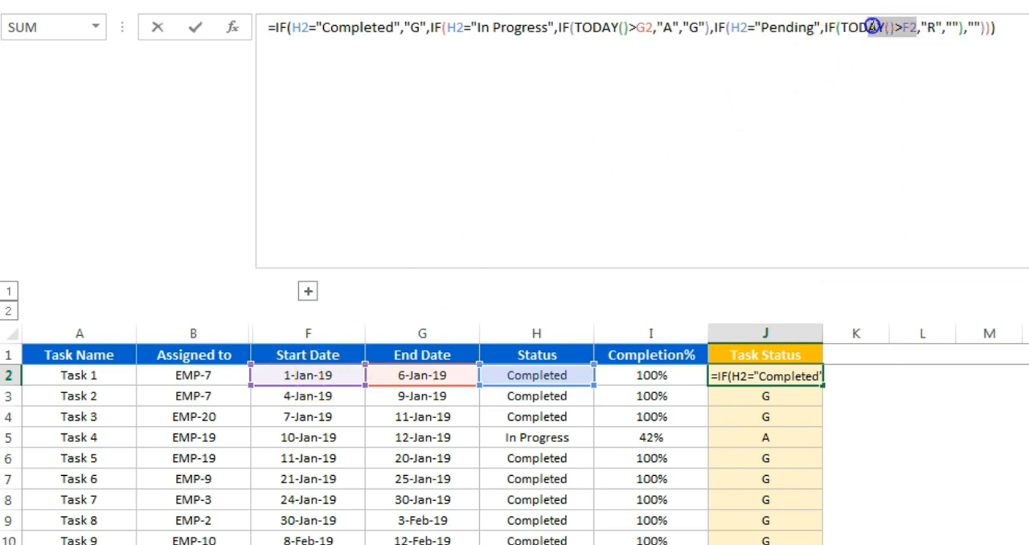
double_click(785, 27)
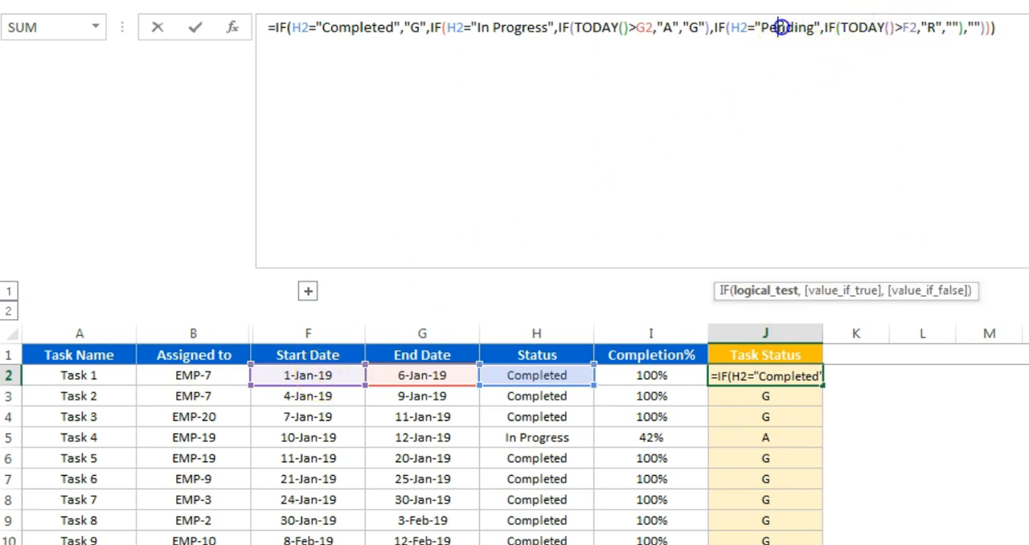
double_click(932, 28)
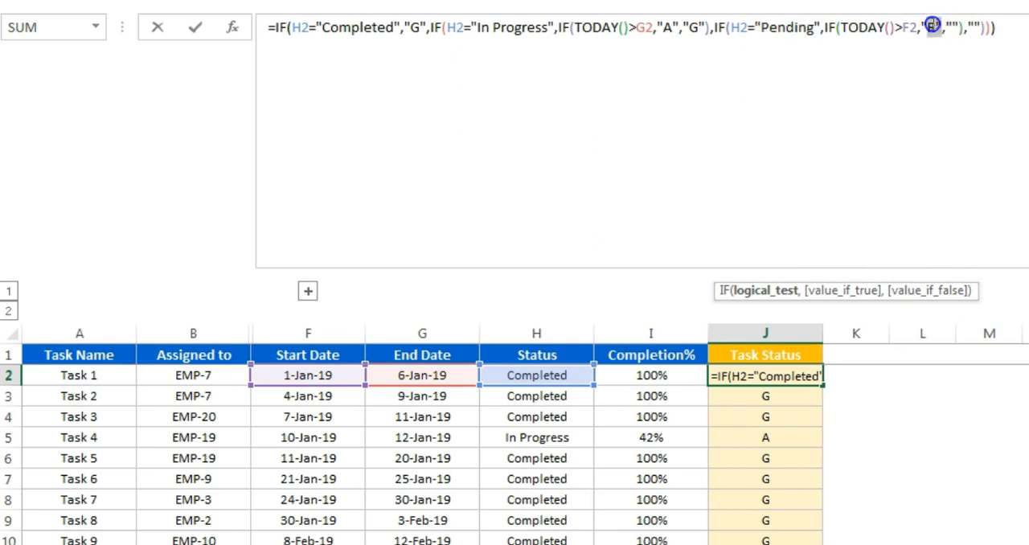
click(1011, 28)
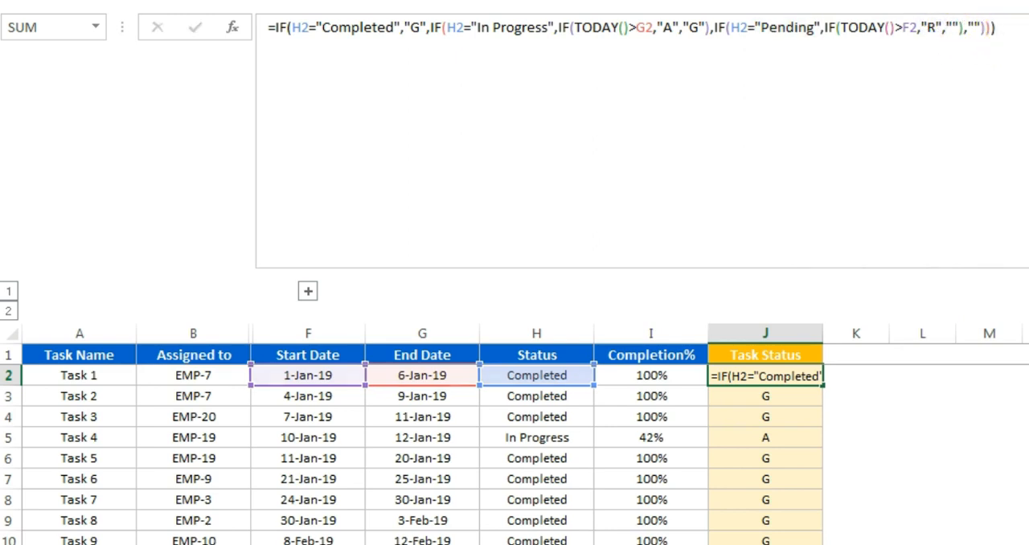
key(Return)
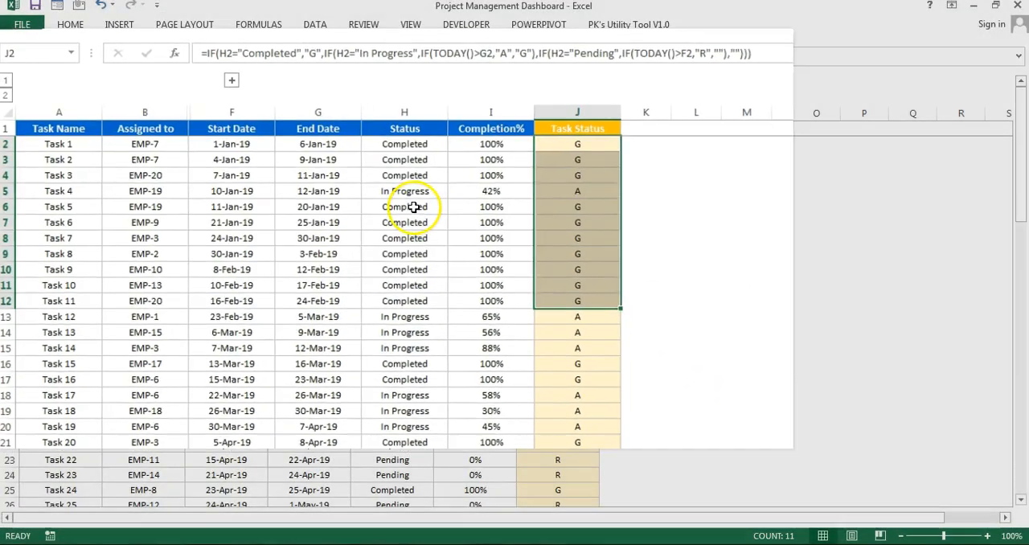
click(536, 437)
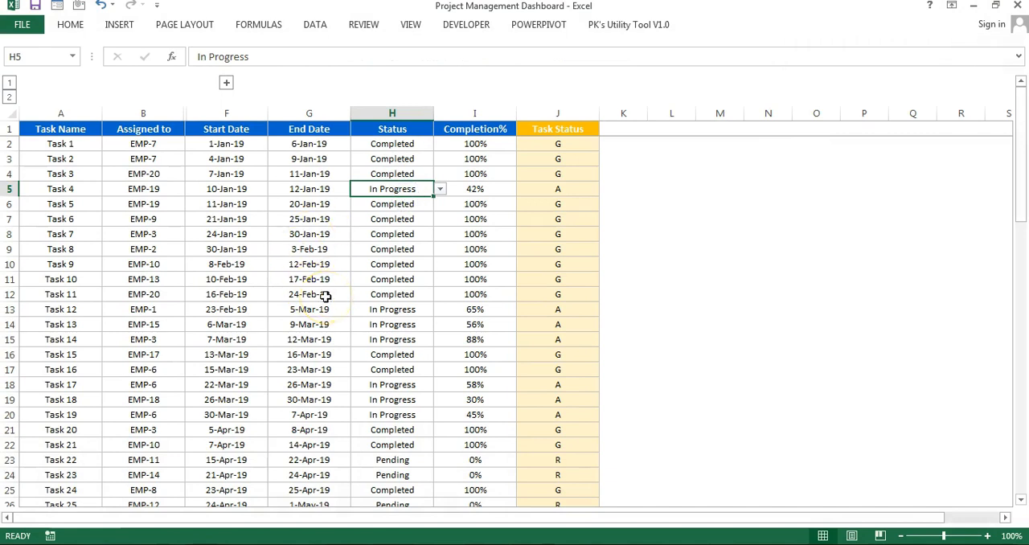
Step: Turn on the display of sheet tabs for the workbook in the advanced Excel options
key(alt)
key(t)
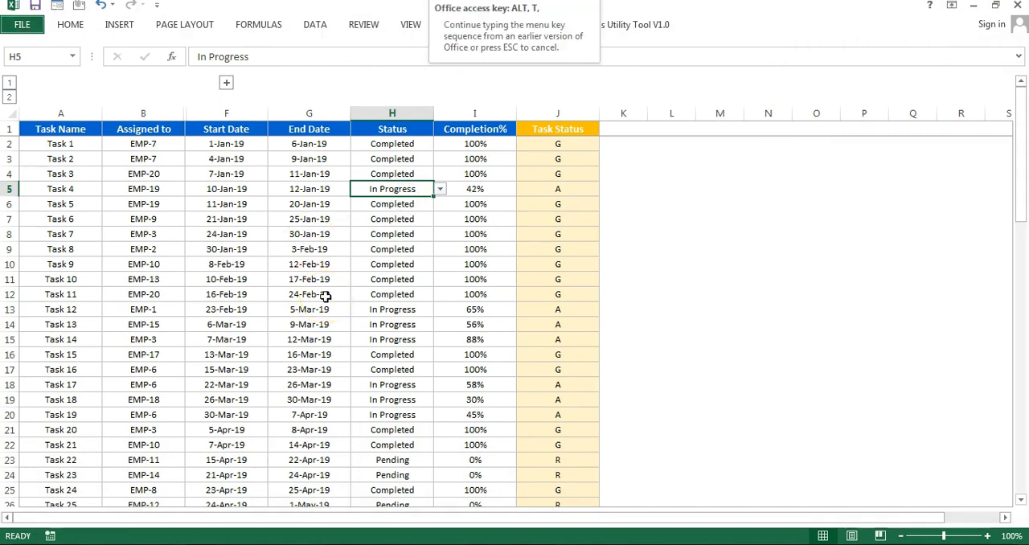
key(o)
click(213, 146)
drag(791, 121, 792, 292)
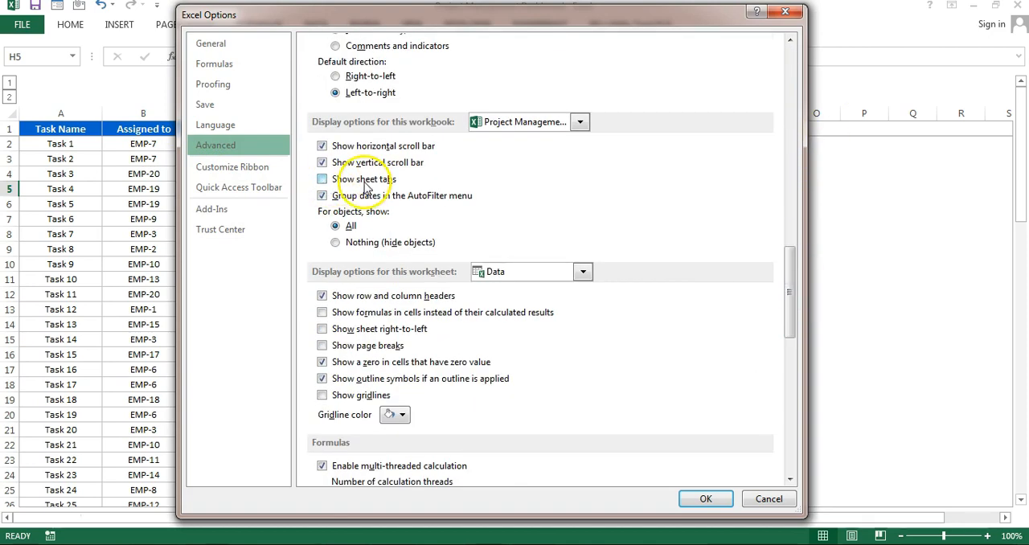
click(364, 181)
click(705, 498)
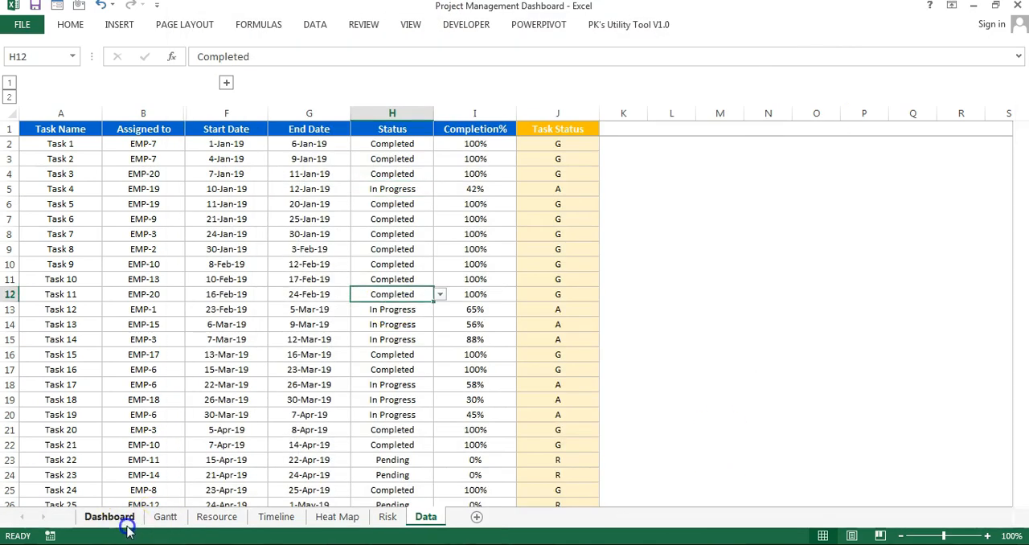
Step: View the Dashboard, Gantt and Risk sheets, and return to the Data sheet
click(125, 525)
click(166, 519)
click(386, 517)
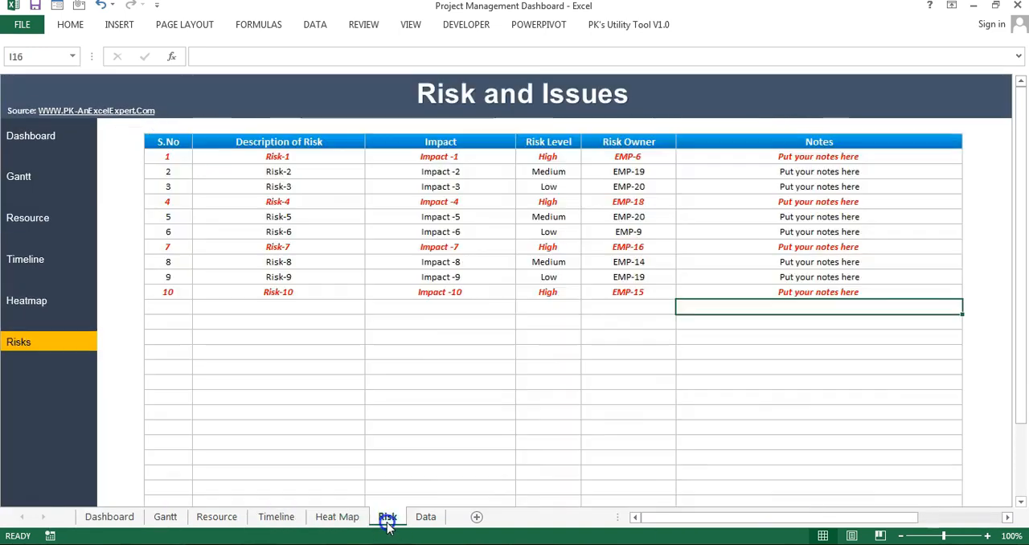
click(426, 517)
Step: Unhide the Settings and Support sheets
right_click(428, 517)
click(472, 489)
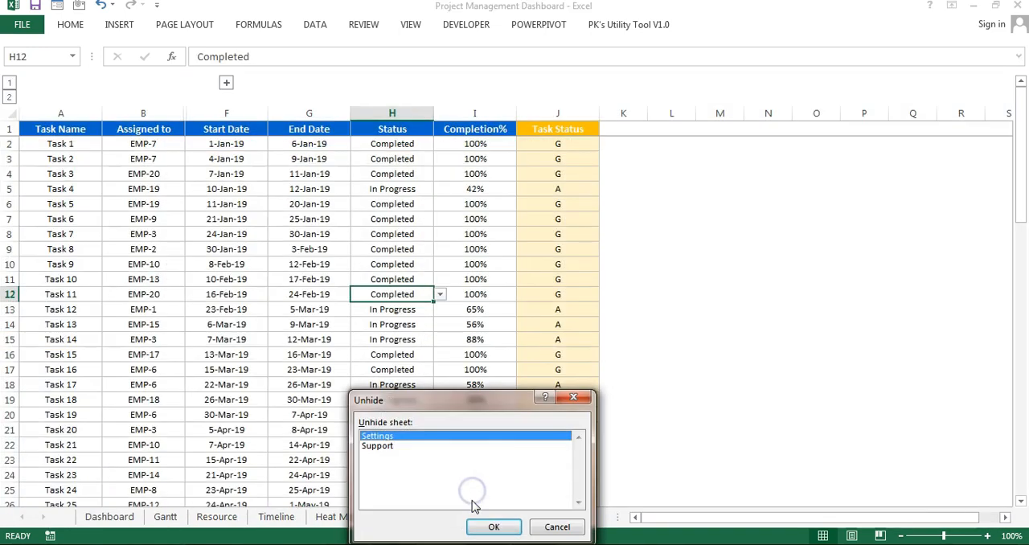
click(379, 447)
click(377, 436)
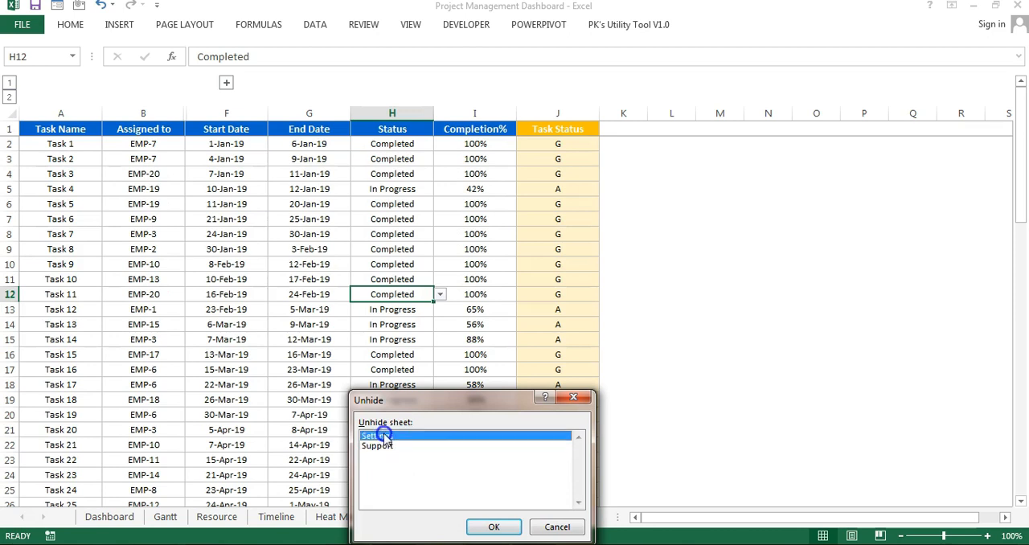
click(491, 527)
right_click(481, 521)
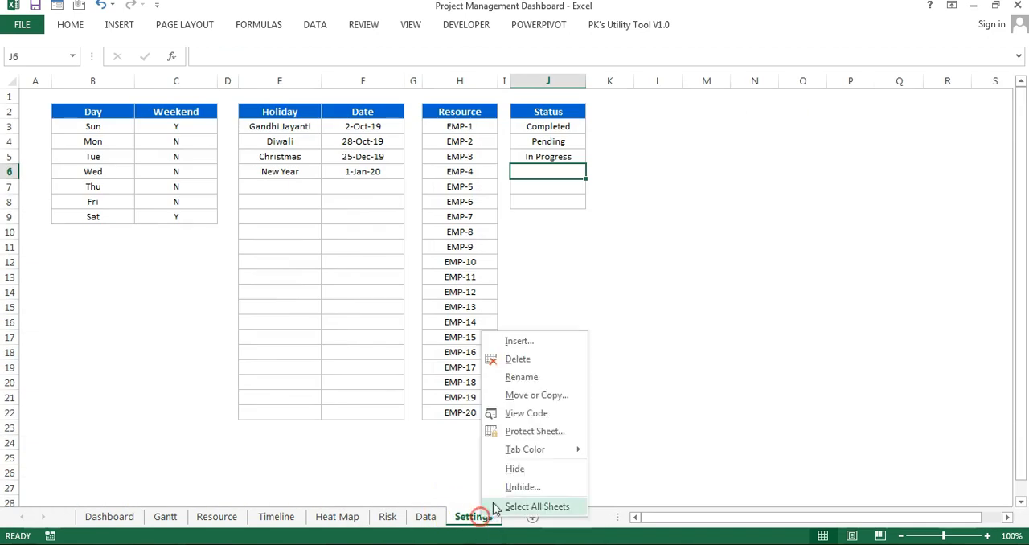
click(511, 486)
click(517, 527)
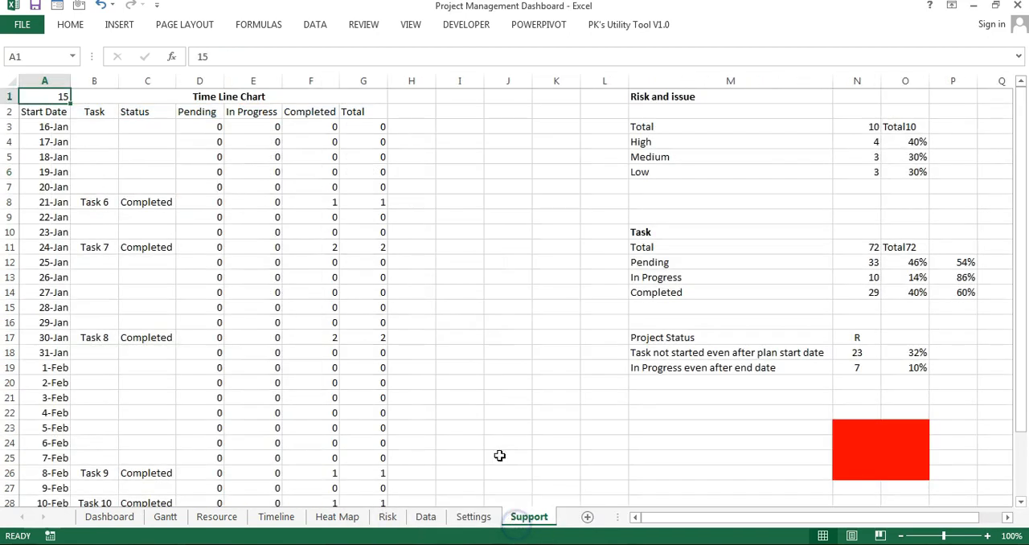
Step: Examine the Support sheet's calculation blocks, including Risk and issue and the headings of the Time Line Chart table
click(412, 262)
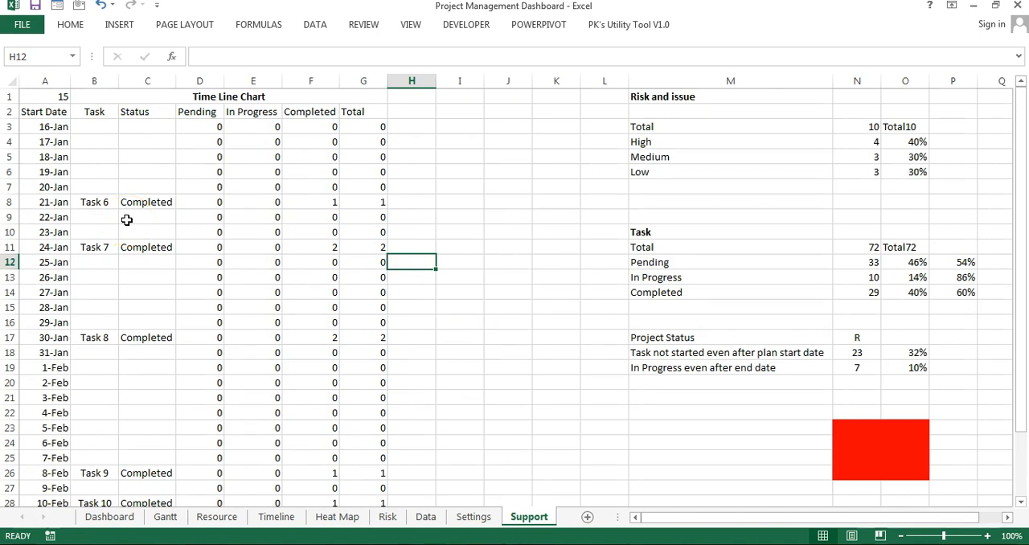
click(473, 517)
click(529, 516)
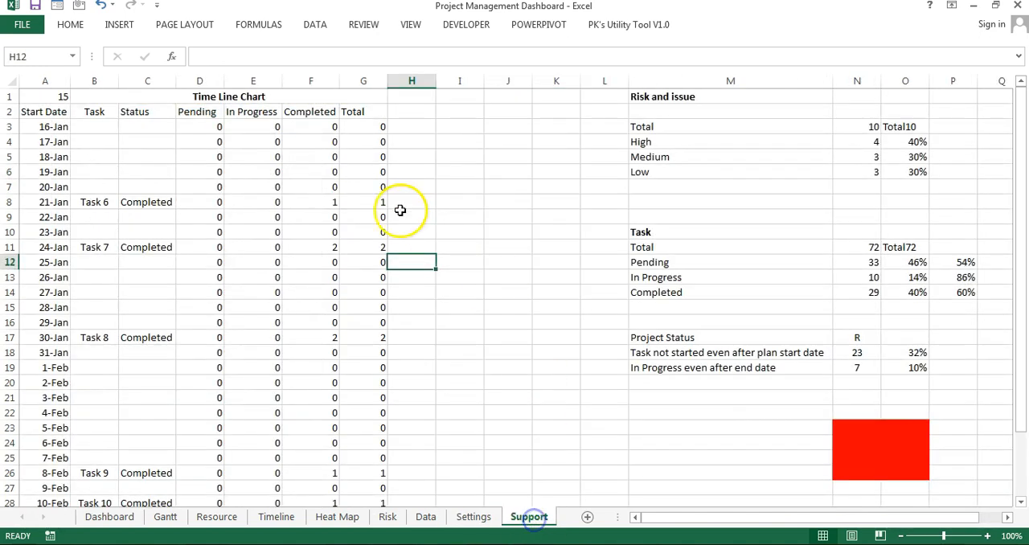
click(398, 191)
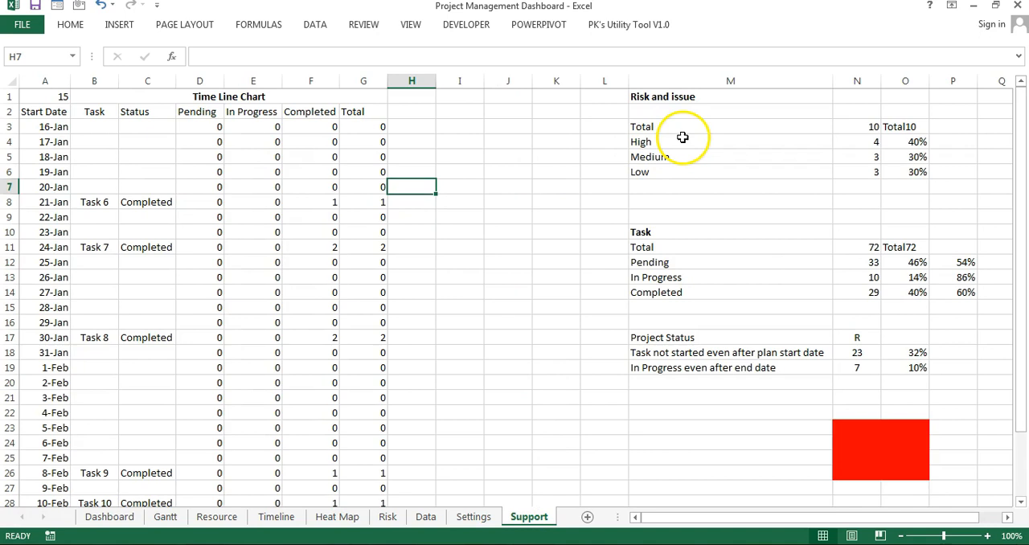
click(855, 143)
drag(49, 97, 395, 98)
click(328, 95)
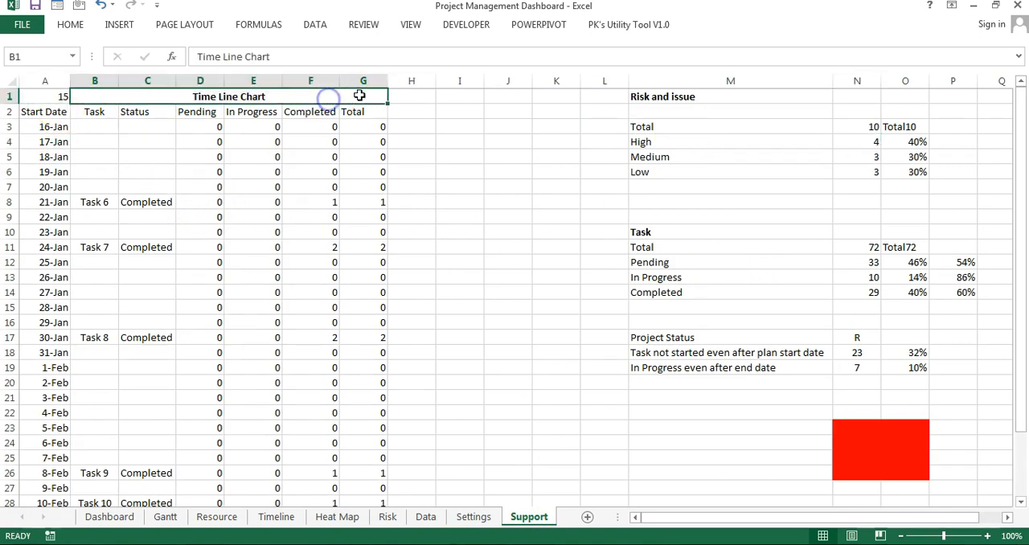
drag(112, 104, 57, 104)
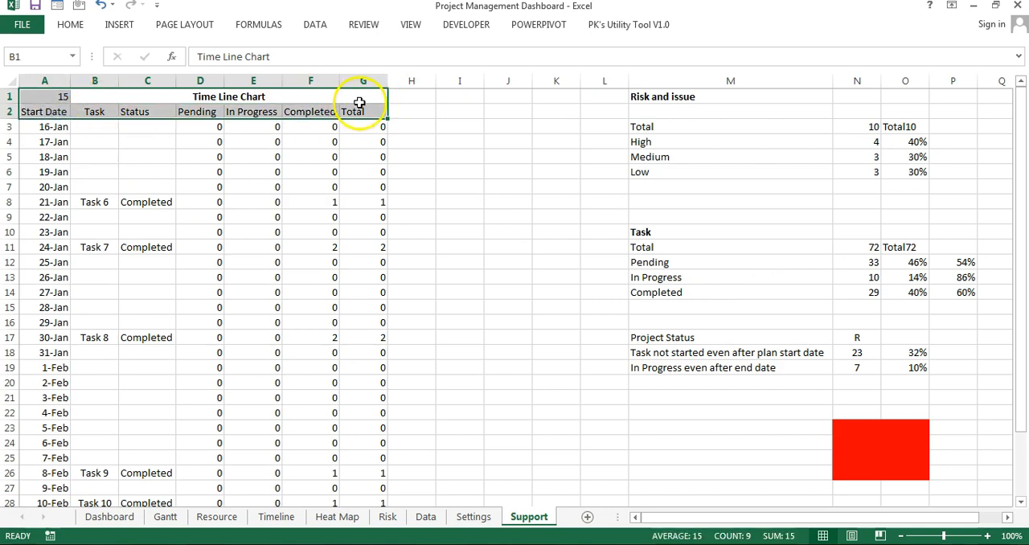
Step: Examine the Risk and issue block on the Support sheet, including its Total, High, Medium and Low rows and percentages
drag(662, 97, 662, 167)
click(654, 126)
click(671, 96)
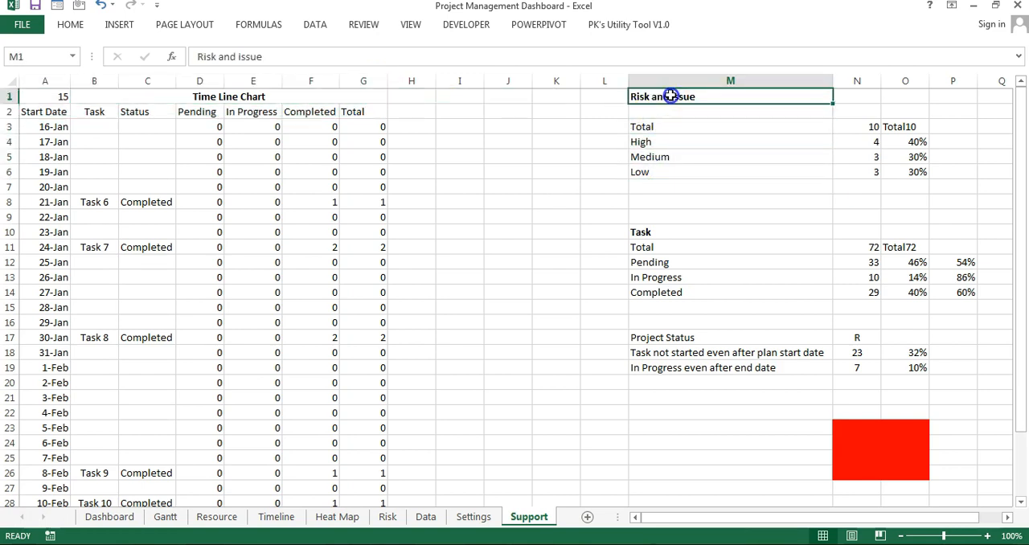
click(906, 142)
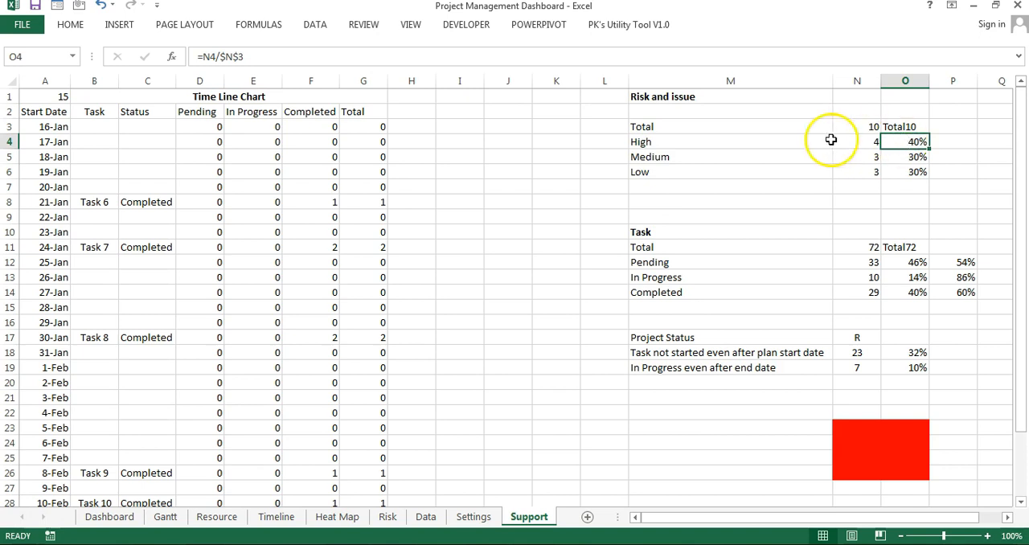
drag(678, 142, 884, 179)
click(670, 141)
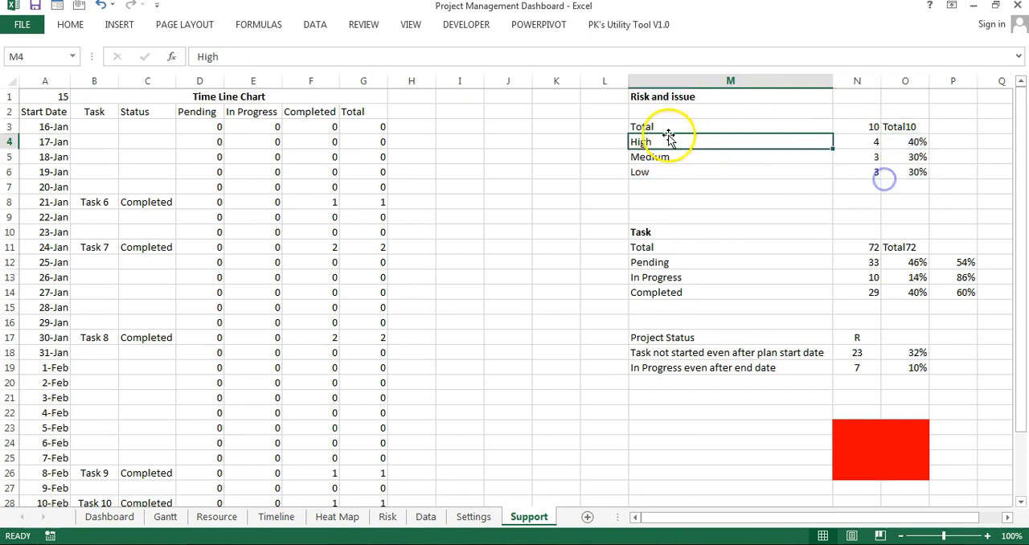
click(651, 97)
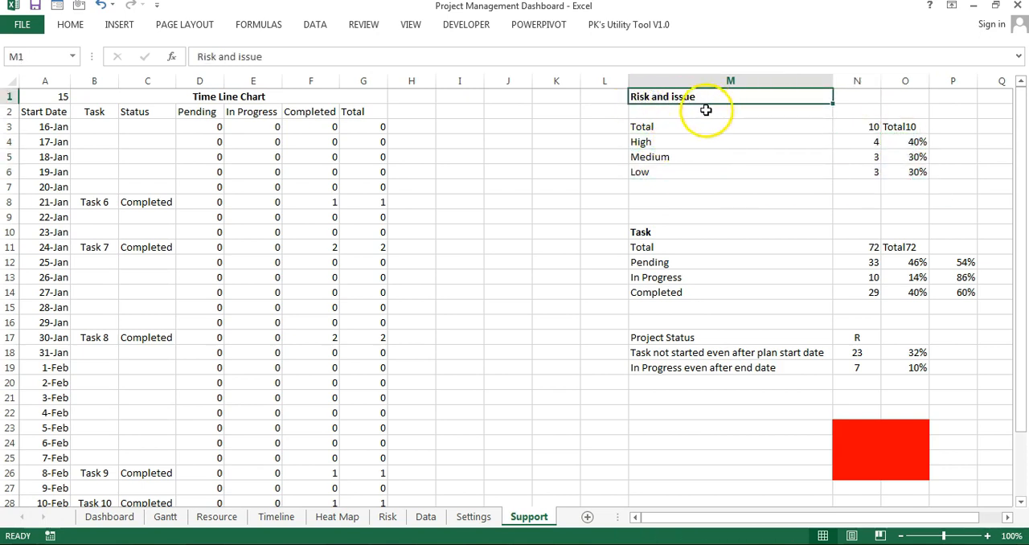
click(650, 128)
click(669, 142)
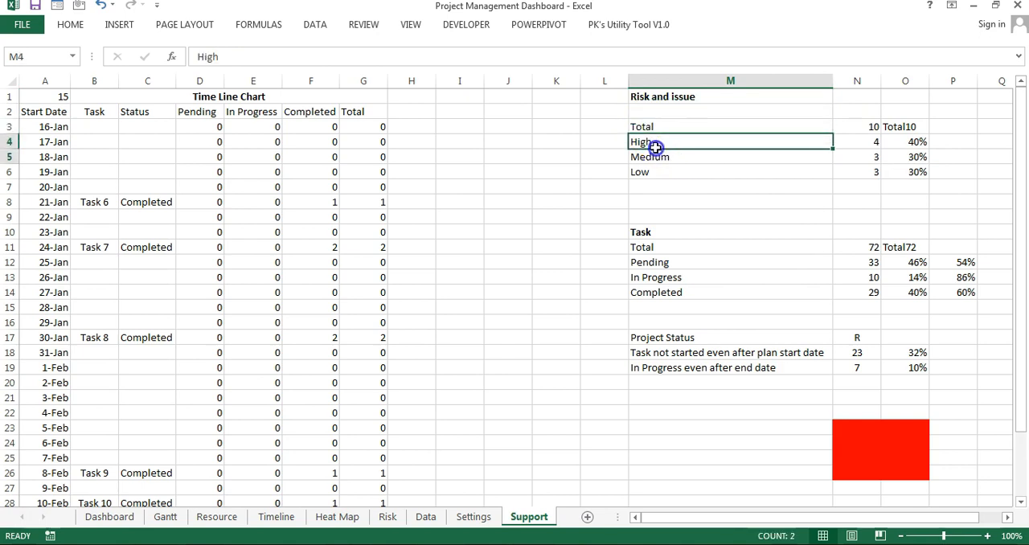
drag(655, 148, 653, 172)
click(663, 142)
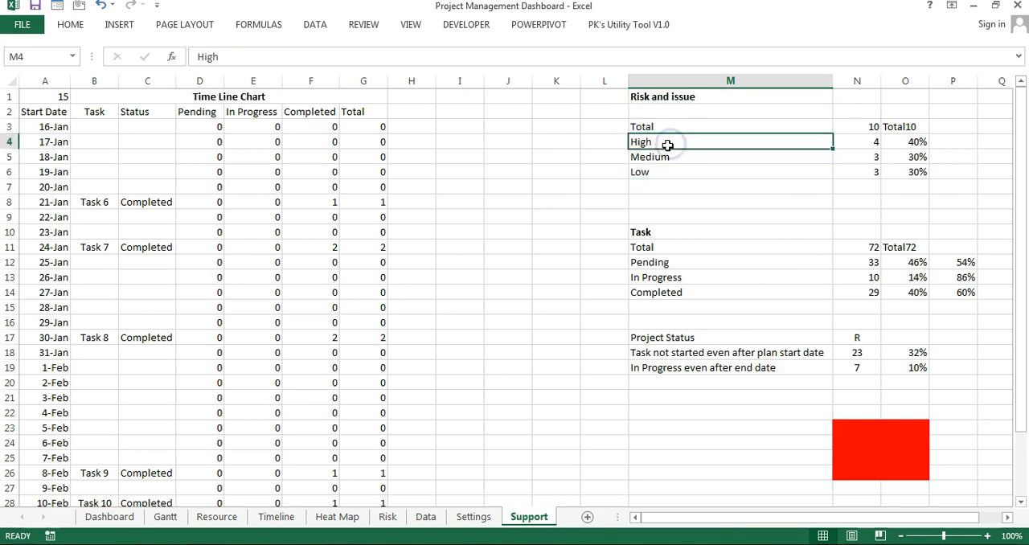
Step: Inspect the COUNTIF formula for High risks in N4, checking its range against the Risk Level column on the Risk sheet
click(856, 142)
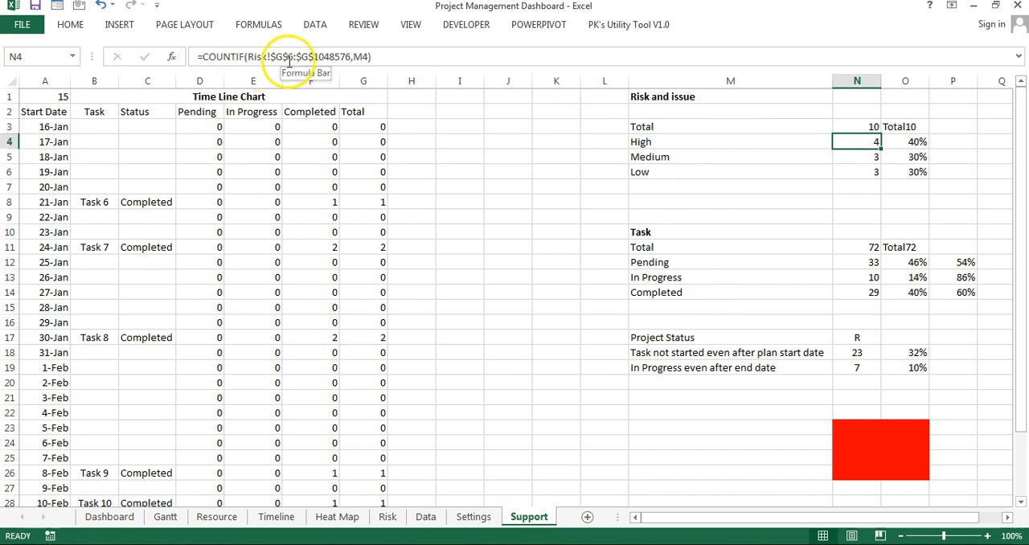
click(391, 53)
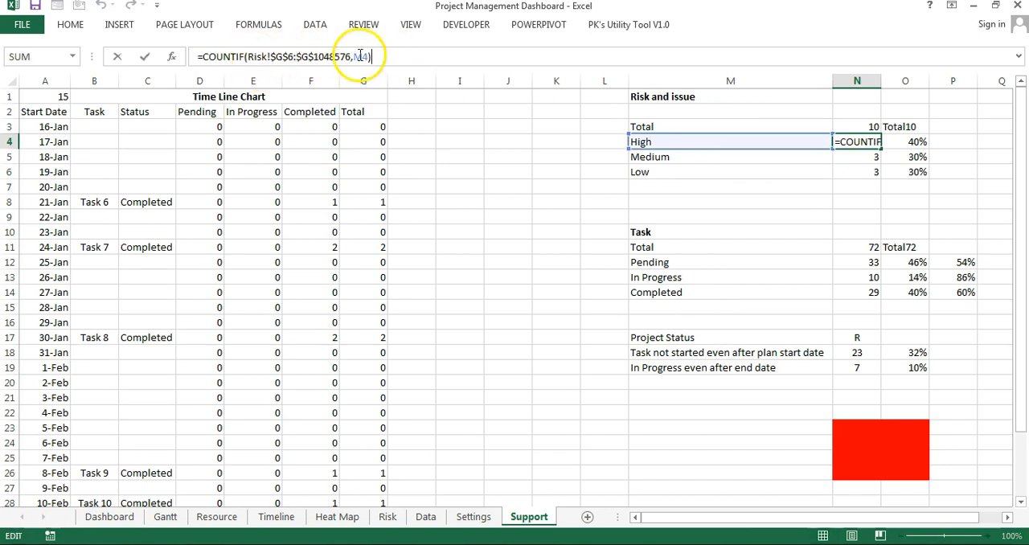
click(388, 517)
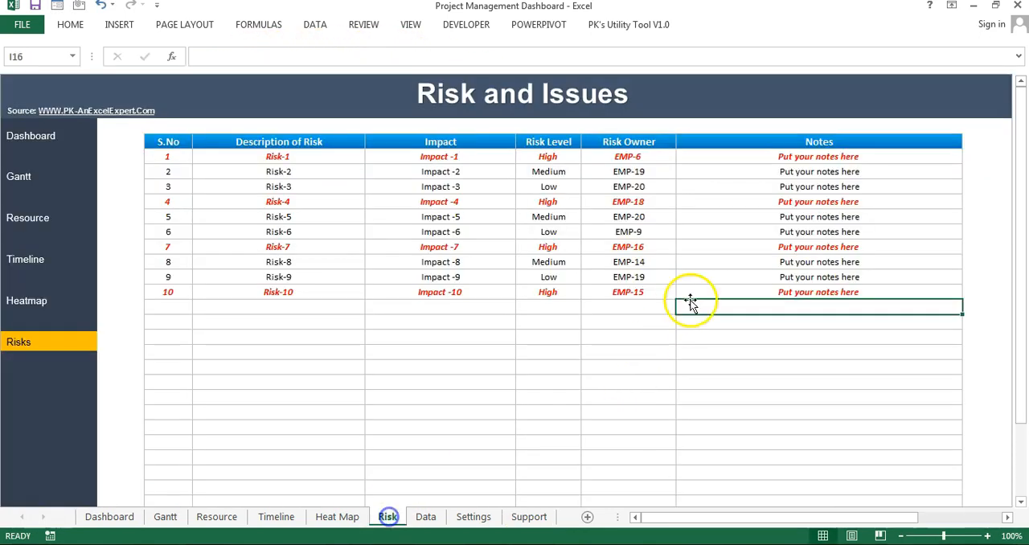
drag(547, 156, 548, 292)
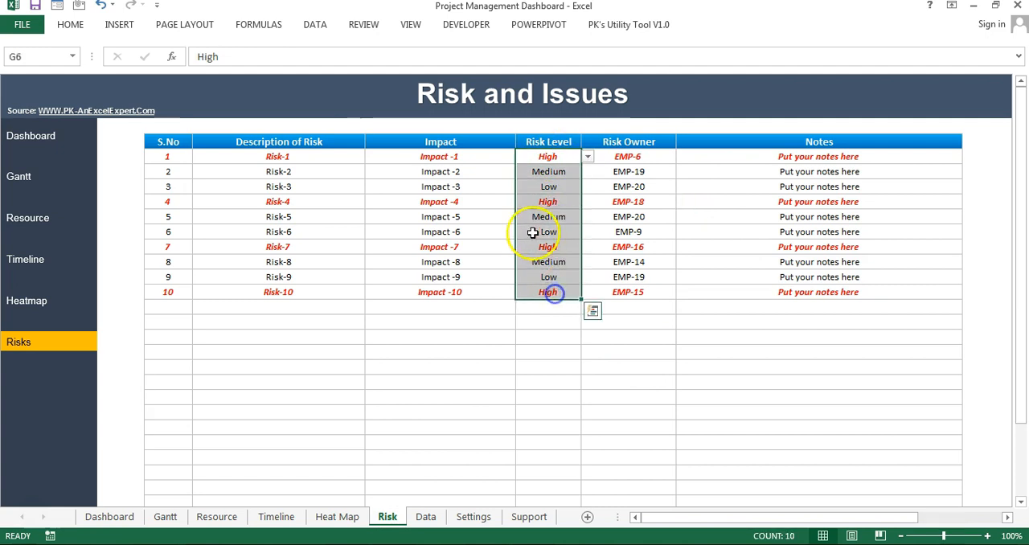
click(529, 517)
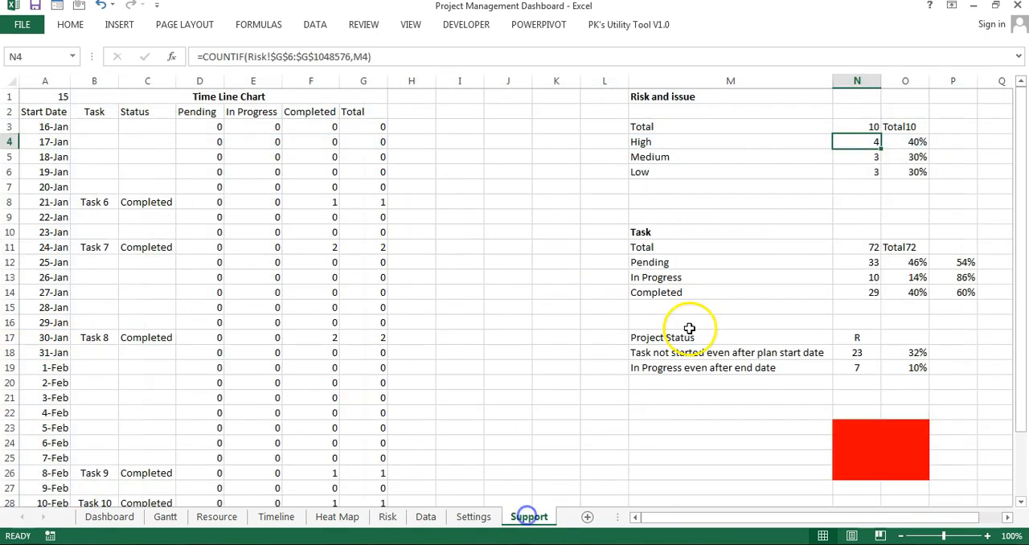
click(289, 56)
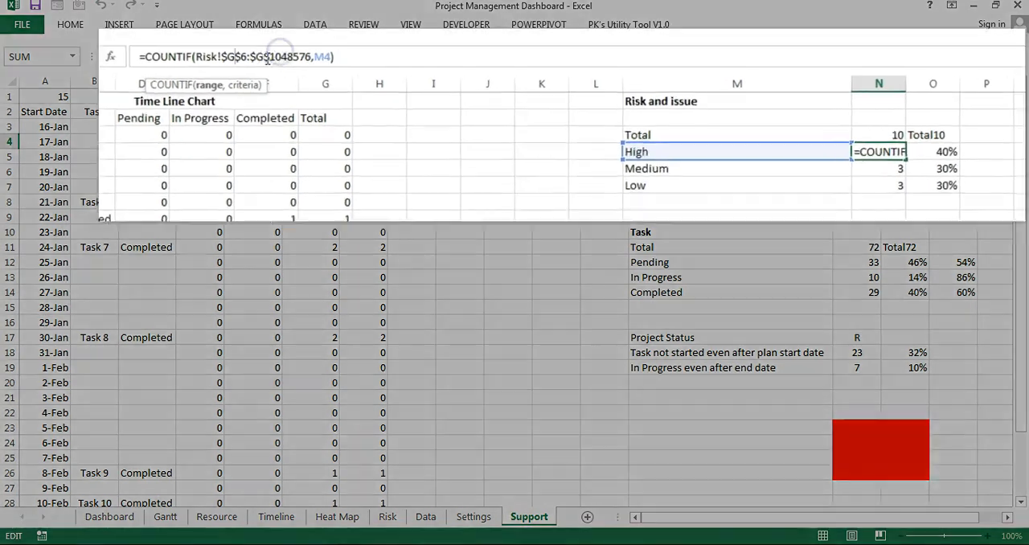
click(129, 91)
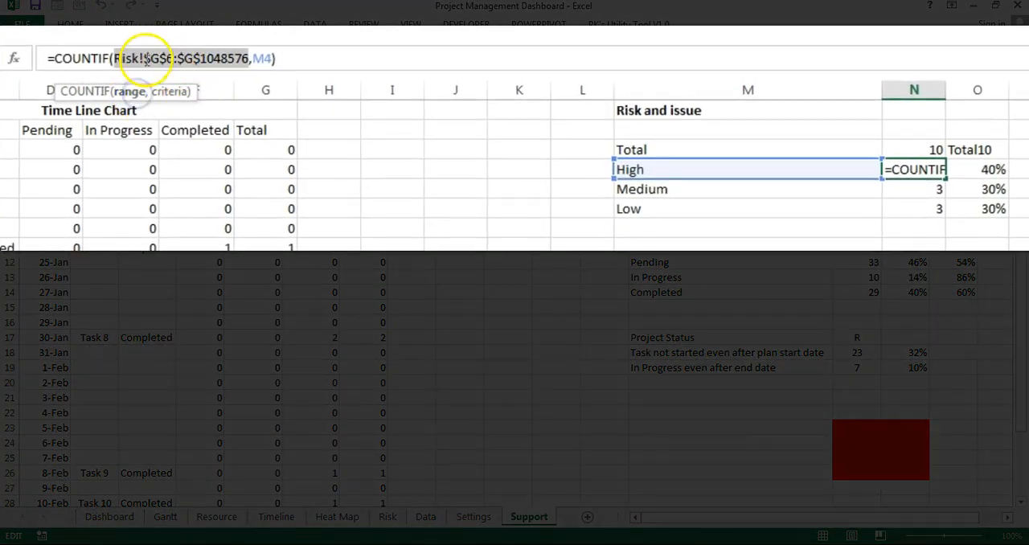
double_click(264, 58)
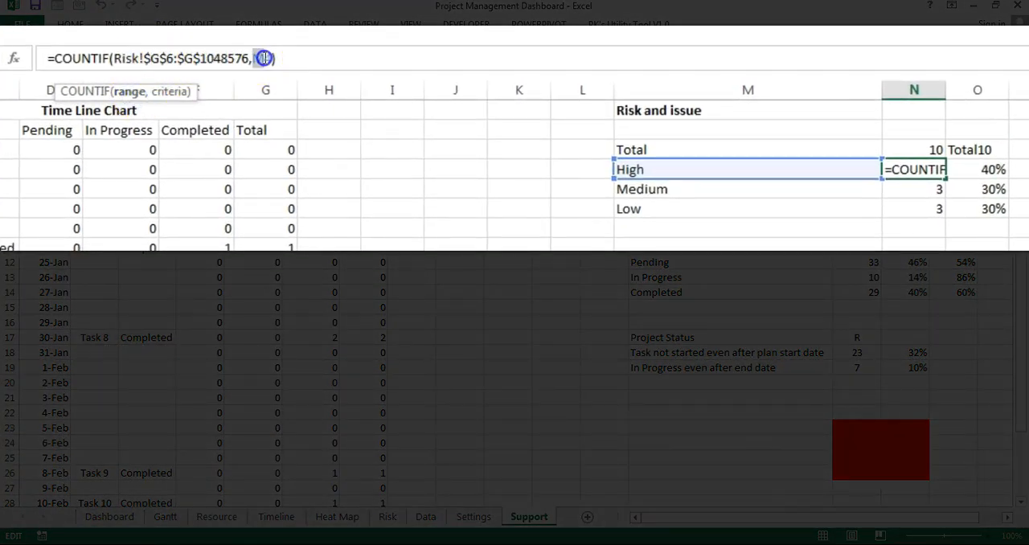
key(Escape)
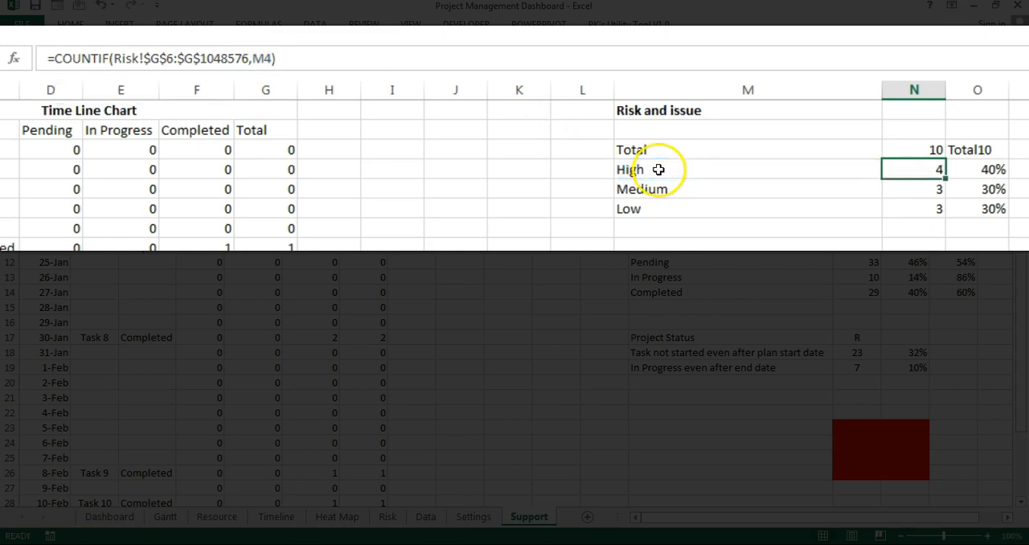
Step: Review the High, Medium and Low counts in N4:N6 and the formula for the risk total in N3
drag(931, 172, 930, 210)
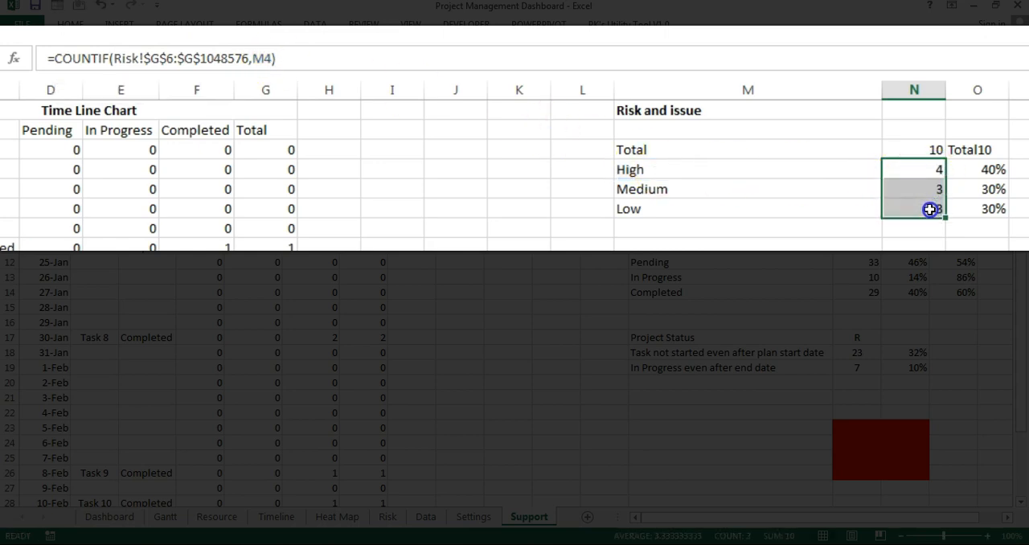
click(931, 153)
click(244, 57)
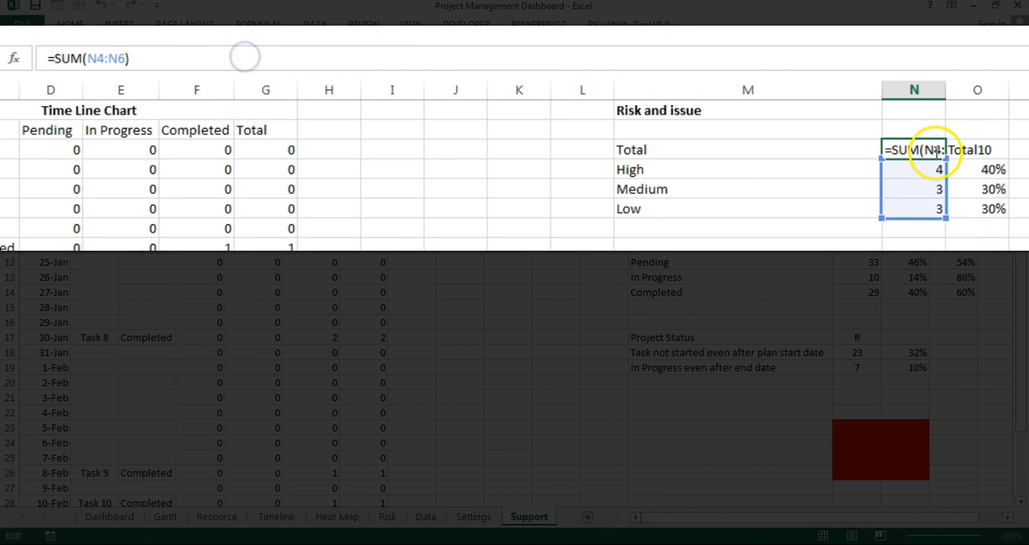
key(Escape)
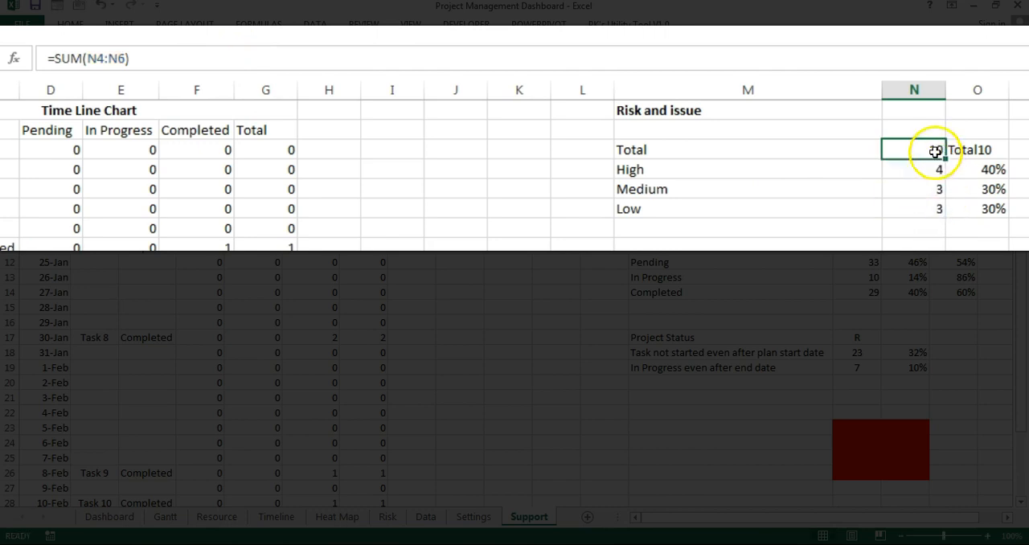
Step: Inspect the High risk percentage formula in O4 and the matching percentages down to O6
click(981, 170)
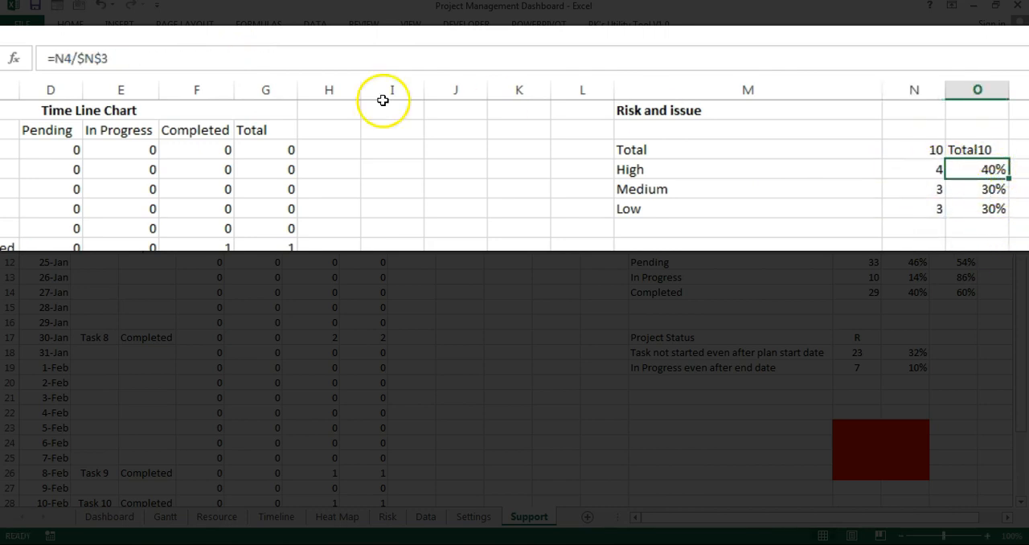
double_click(989, 171)
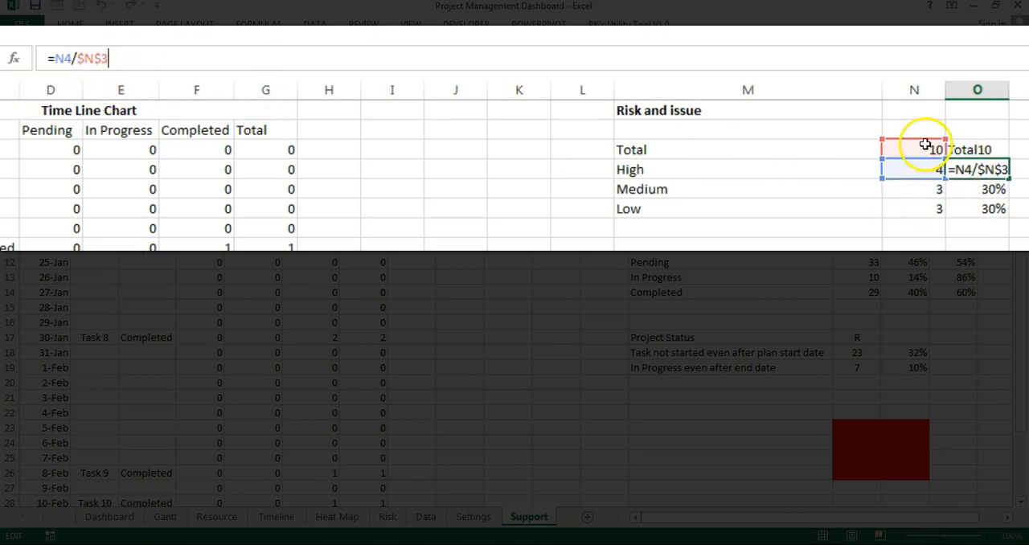
key(Escape)
drag(992, 168, 992, 212)
Step: Examine the formula in O3 that joins the Total label and risk count with CHAR(10)
click(985, 148)
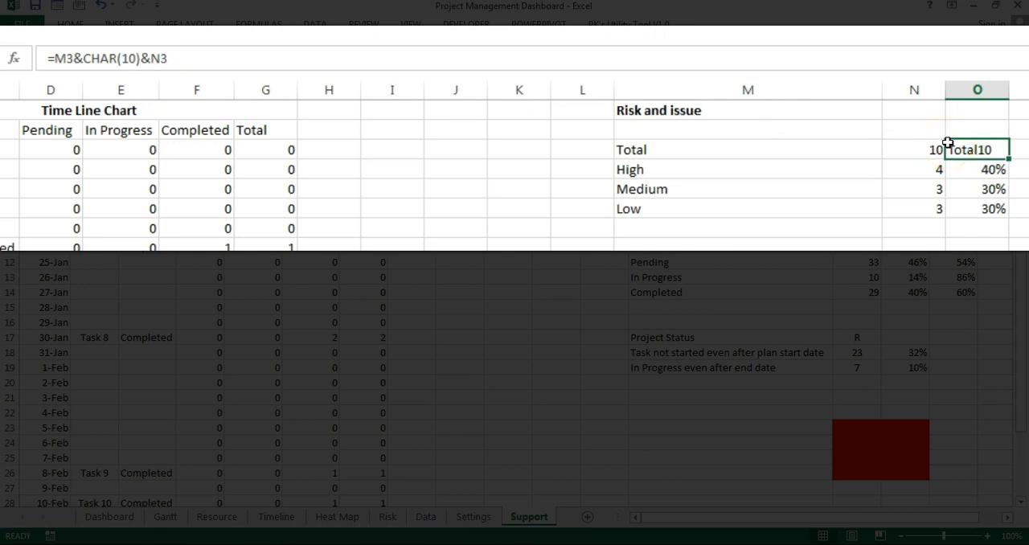
click(65, 58)
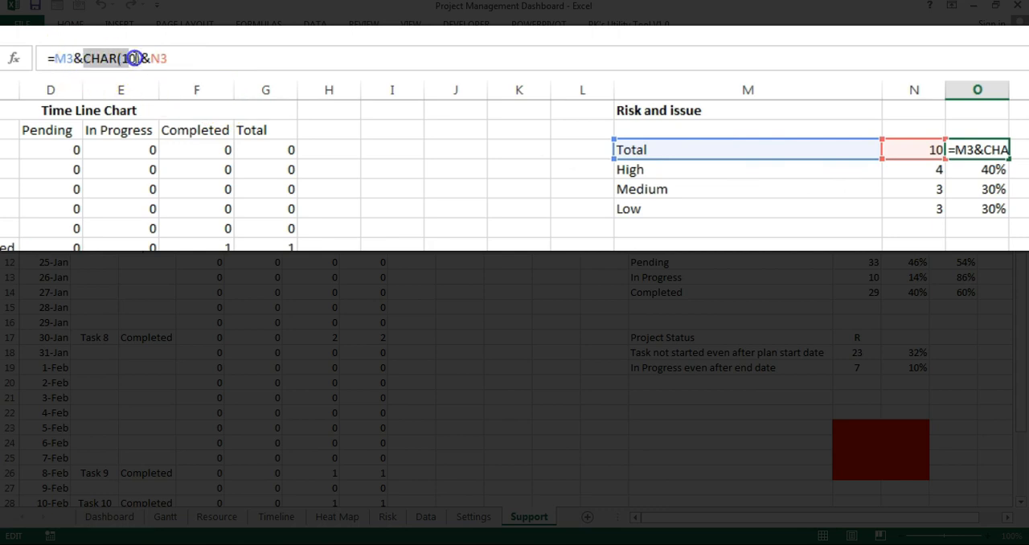
click(235, 55)
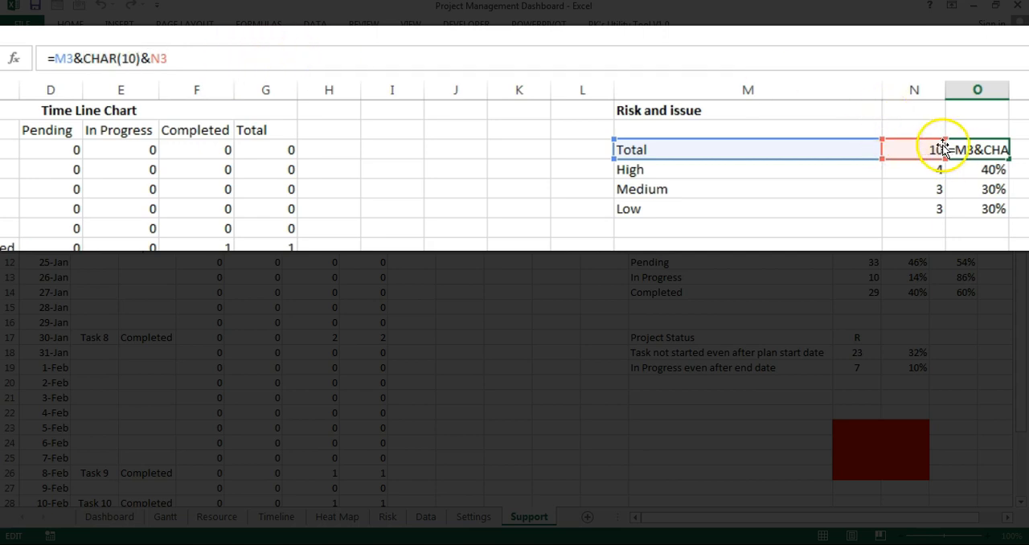
key(ctrl+Return)
click(973, 192)
click(975, 152)
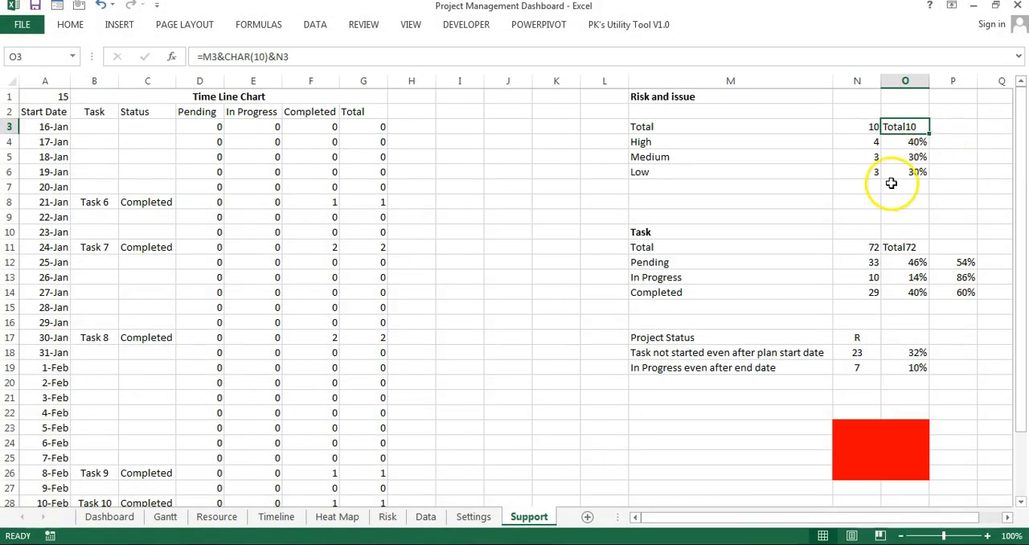
Step: Inspect the Pending task count formula in N12 and the Status column it references on the Data sheet
click(664, 232)
click(682, 246)
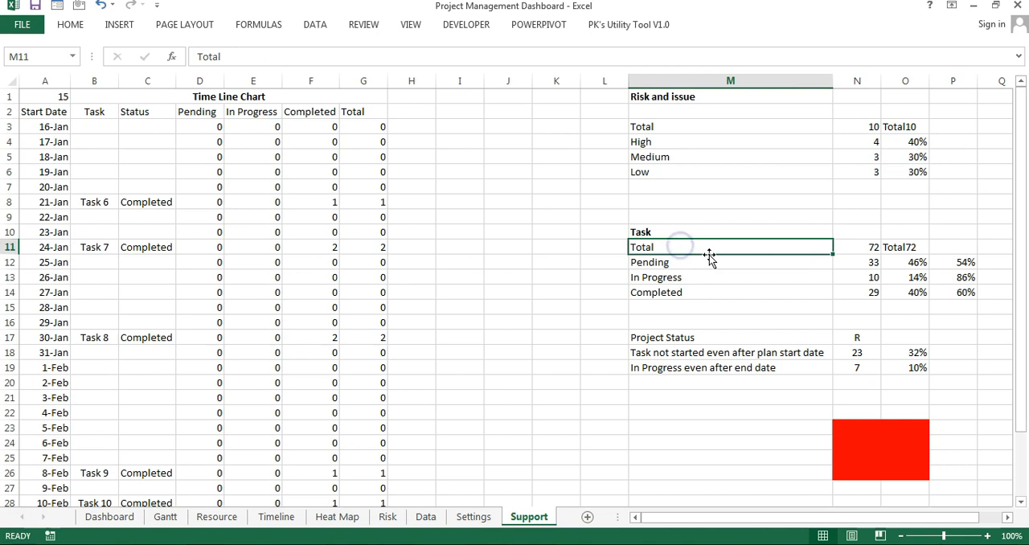
click(670, 263)
click(869, 262)
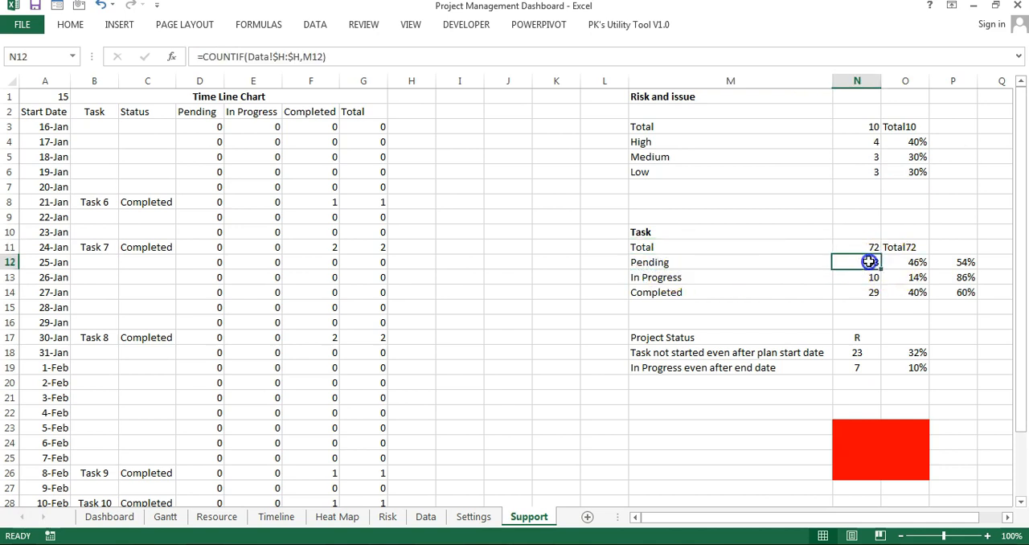
click(389, 57)
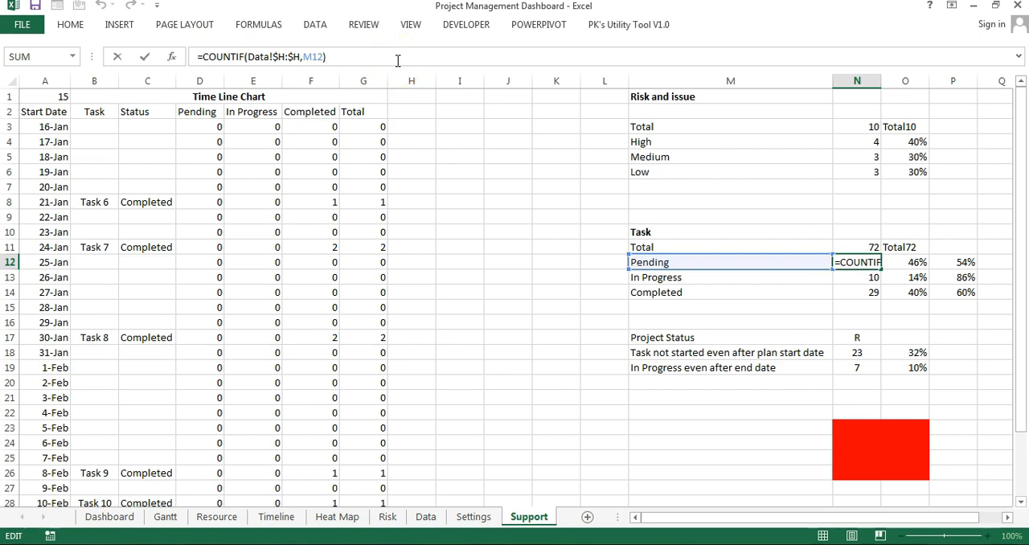
key(Escape)
click(425, 517)
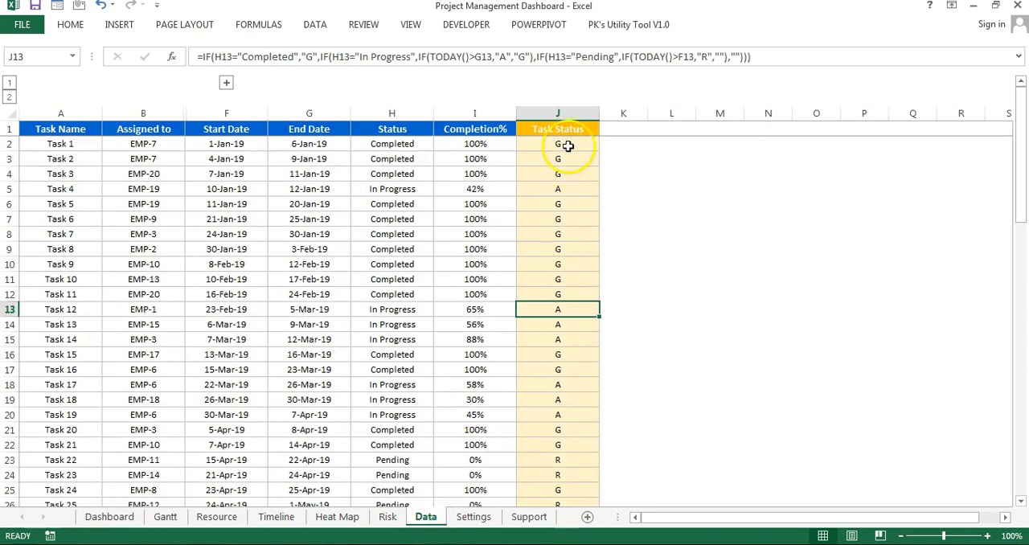
click(392, 113)
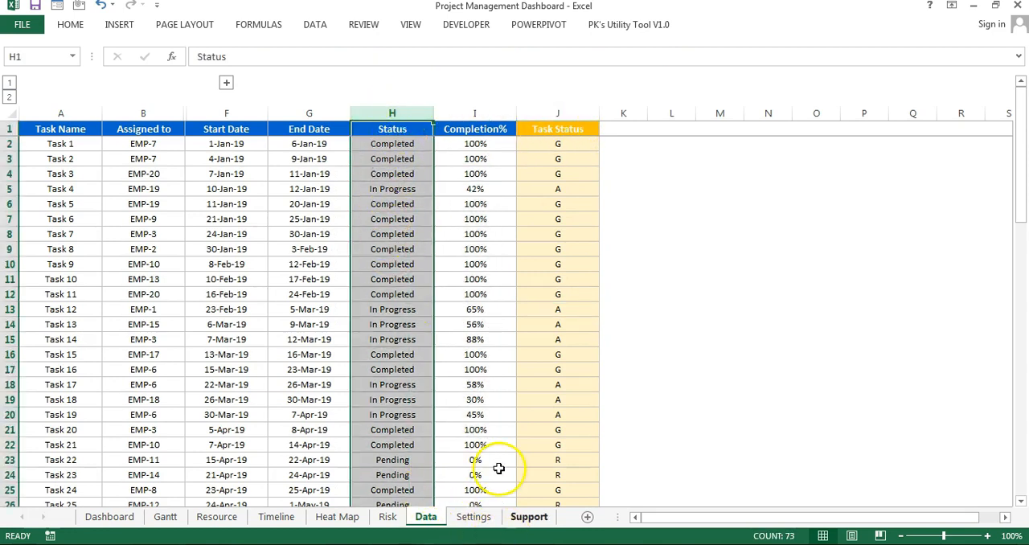
click(529, 517)
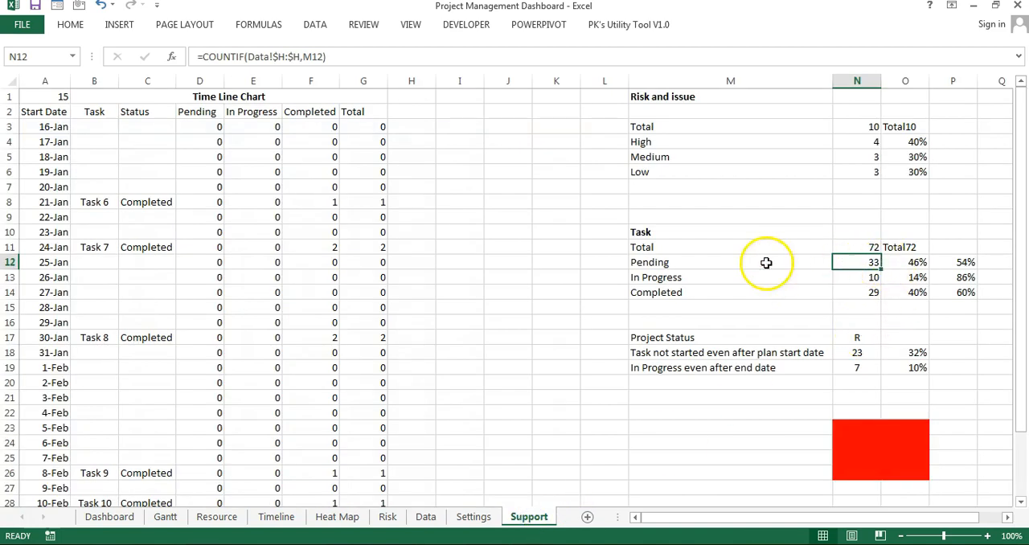
Step: Review the Pending, In Progress and Completed rows of the Task block and the total's formula in N11
click(664, 262)
click(684, 278)
click(684, 293)
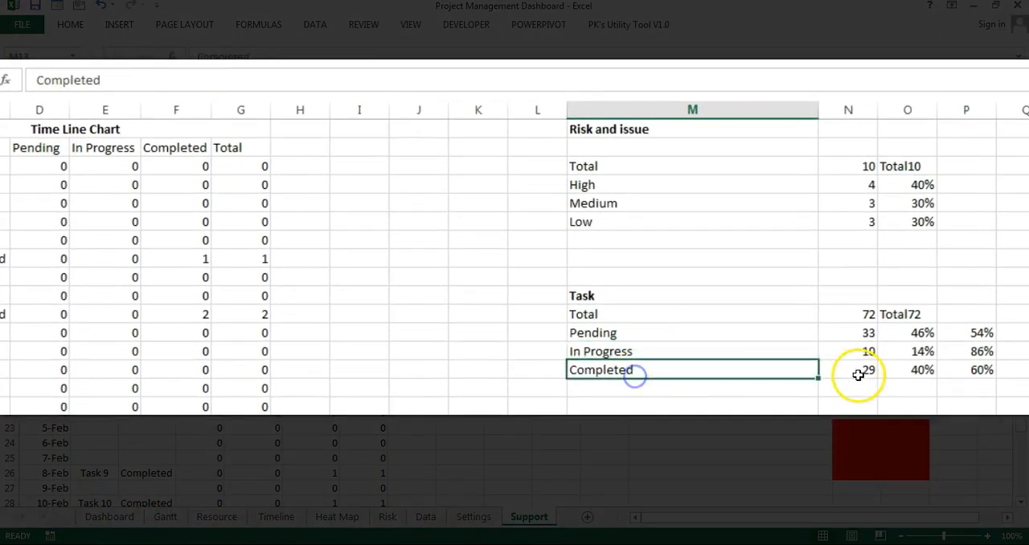
click(859, 372)
click(863, 333)
click(870, 313)
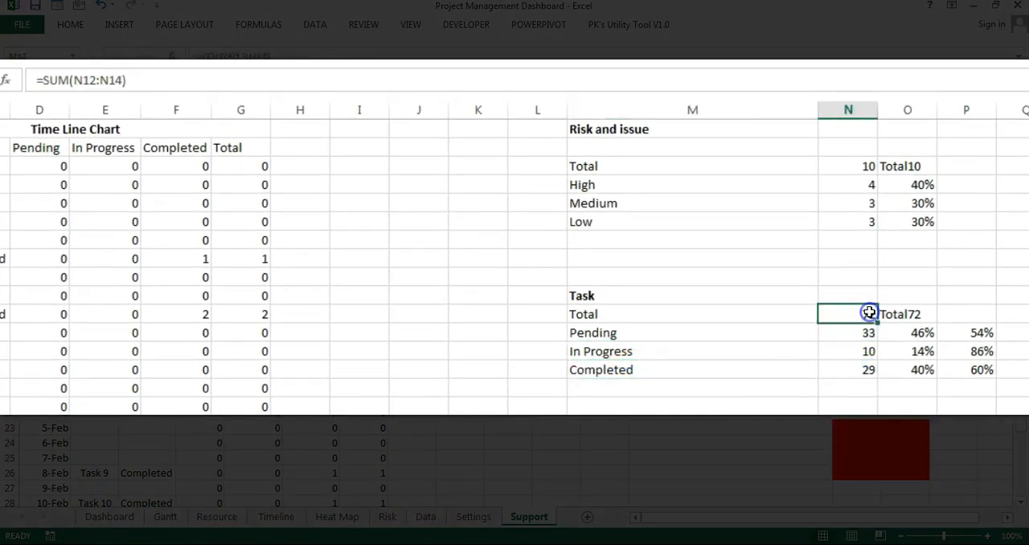
Step: Inspect the Task block's combined total label in O11 and the Pending percentage formula in O12 with its source count
click(913, 316)
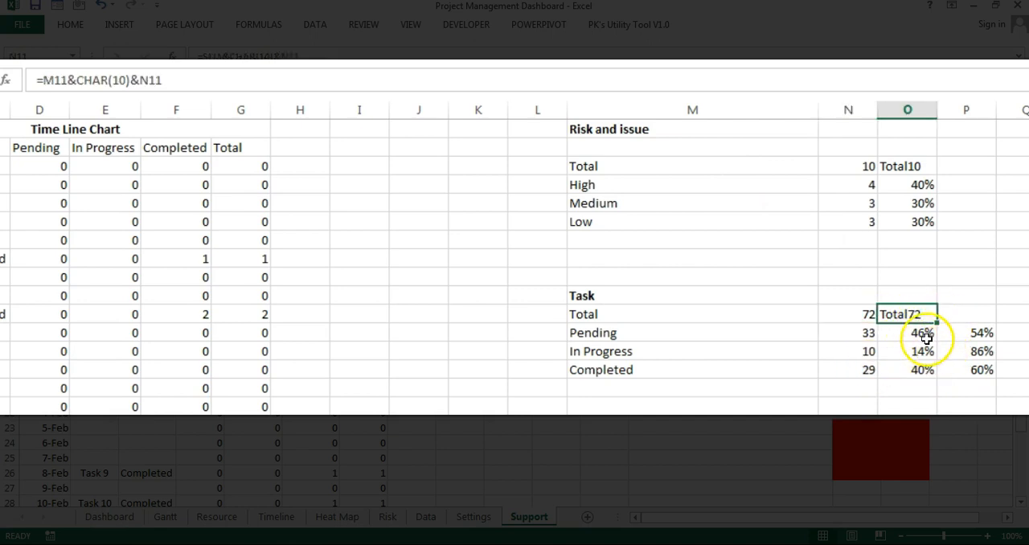
click(932, 341)
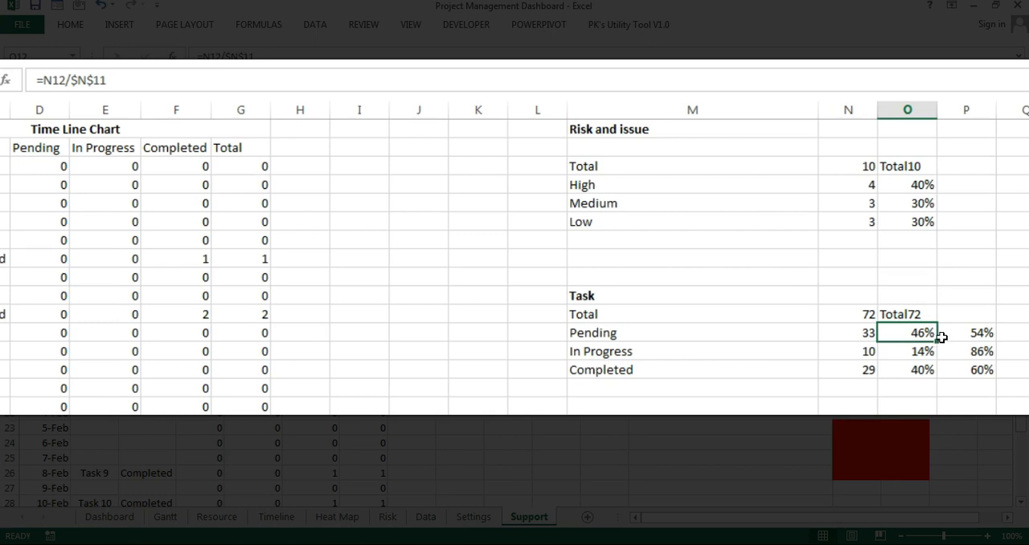
click(868, 338)
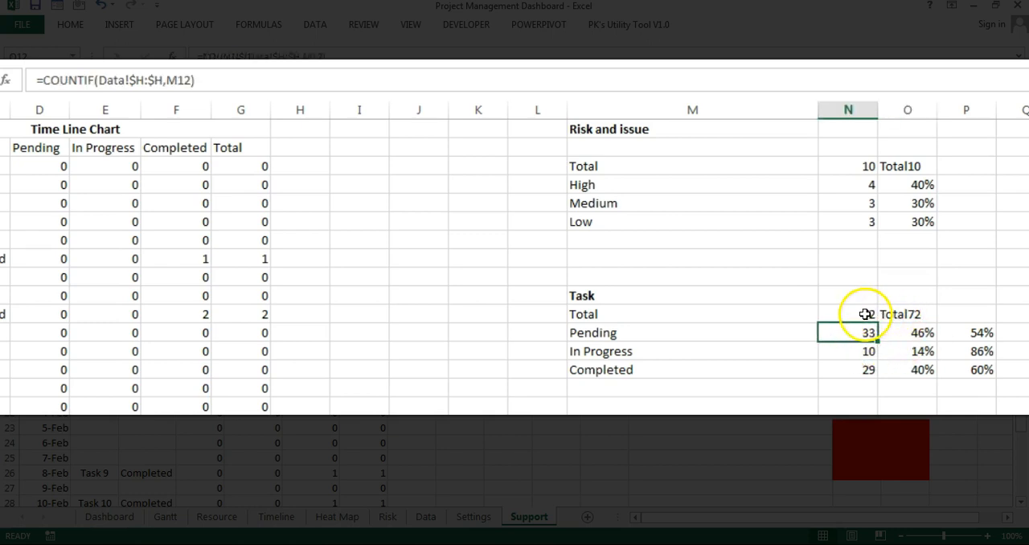
Step: Inspect the Task block's total count, the percentage formulas in O12:O14 and the remainder formula in P12
click(867, 313)
click(917, 332)
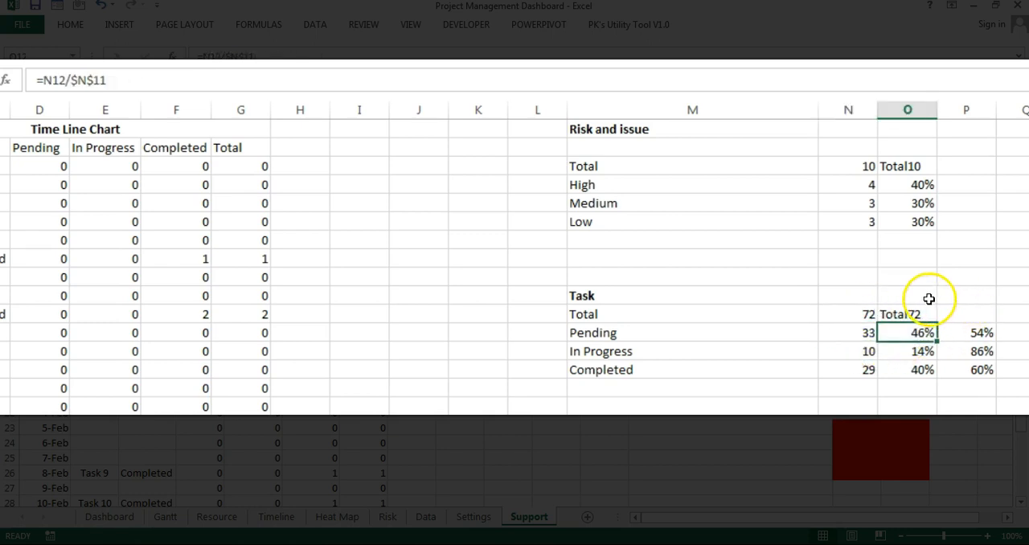
click(927, 352)
click(914, 371)
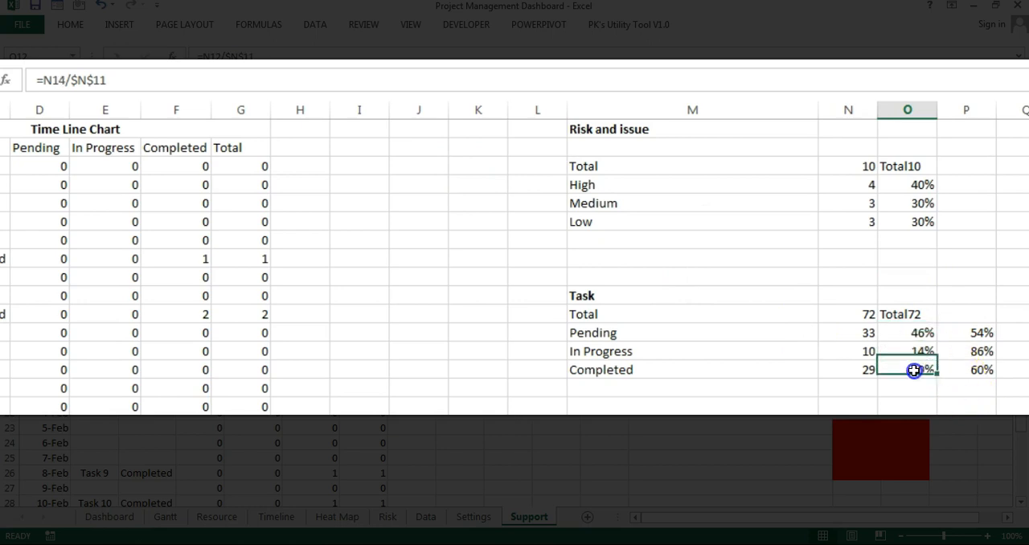
click(979, 331)
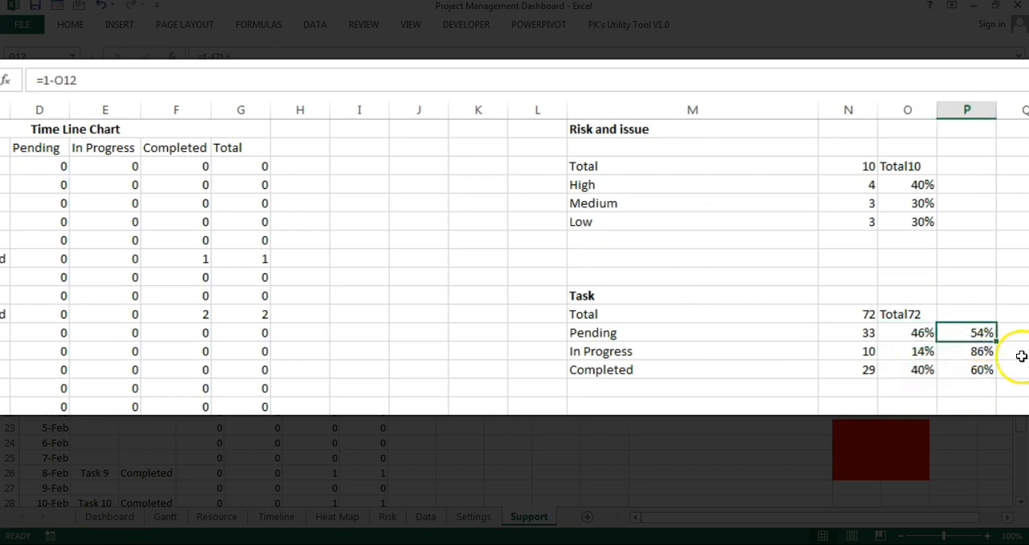
Step: Label the Task block's remainder column by entering Blank Area in P11
scroll(981, 524, right, 1)
click(926, 309)
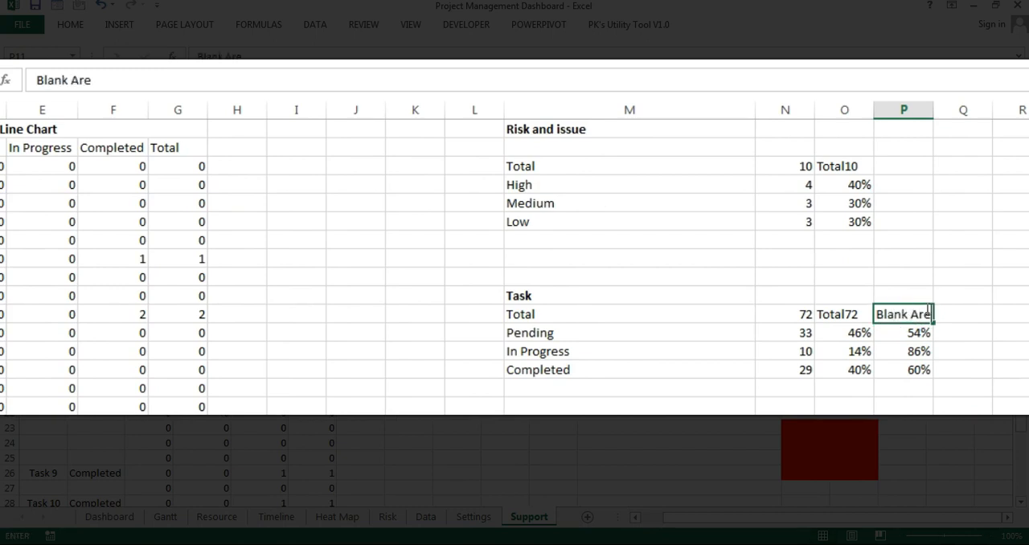
click(922, 331)
Step: Trace the cell referenced by the Blank Area formula in P12 and review the values in P12:P14
click(102, 81)
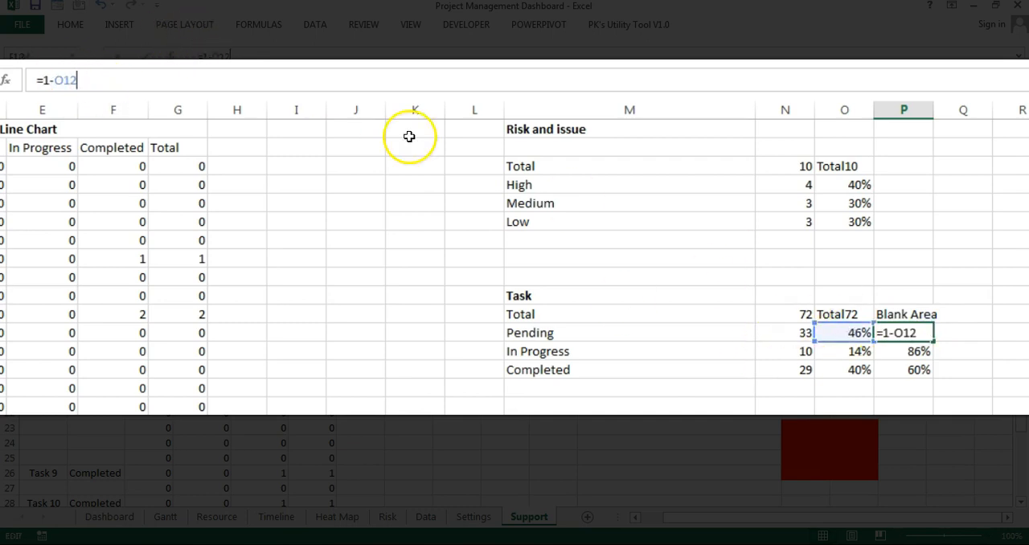
click(917, 331)
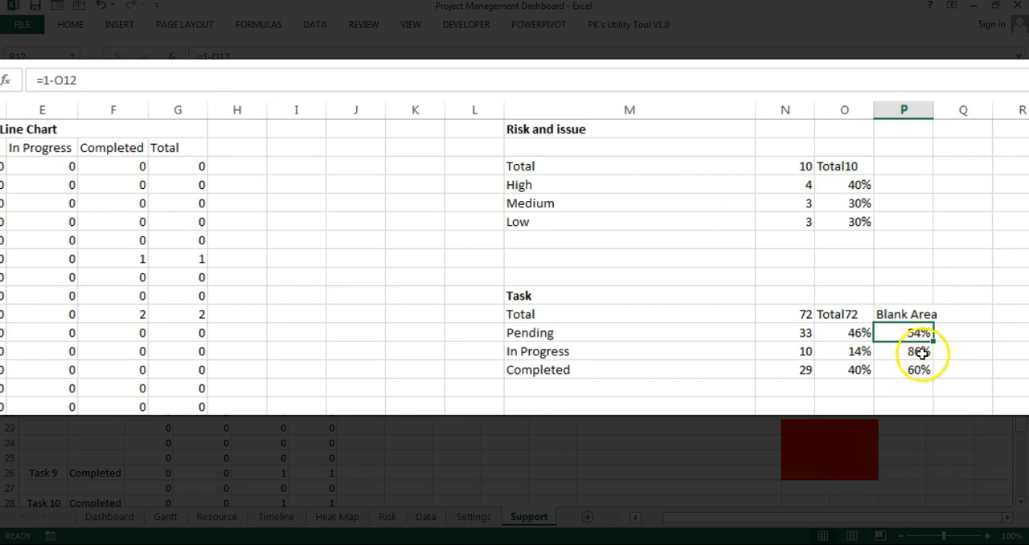
drag(917, 331, 915, 369)
Step: Inspect the Project Status formula in N17, including its first COUNTIF over column J of the Data sheet
scroll(845, 367, down, 2)
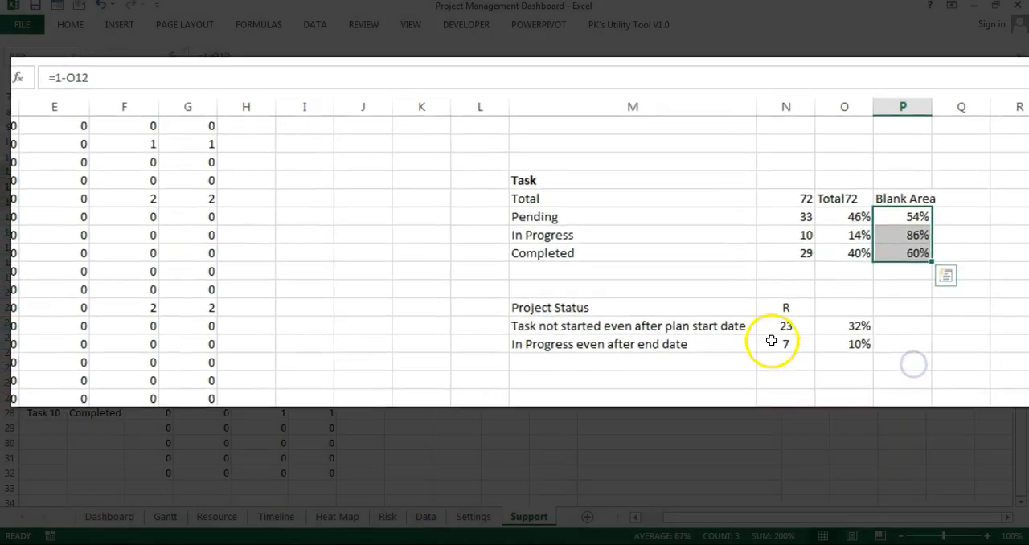
click(597, 257)
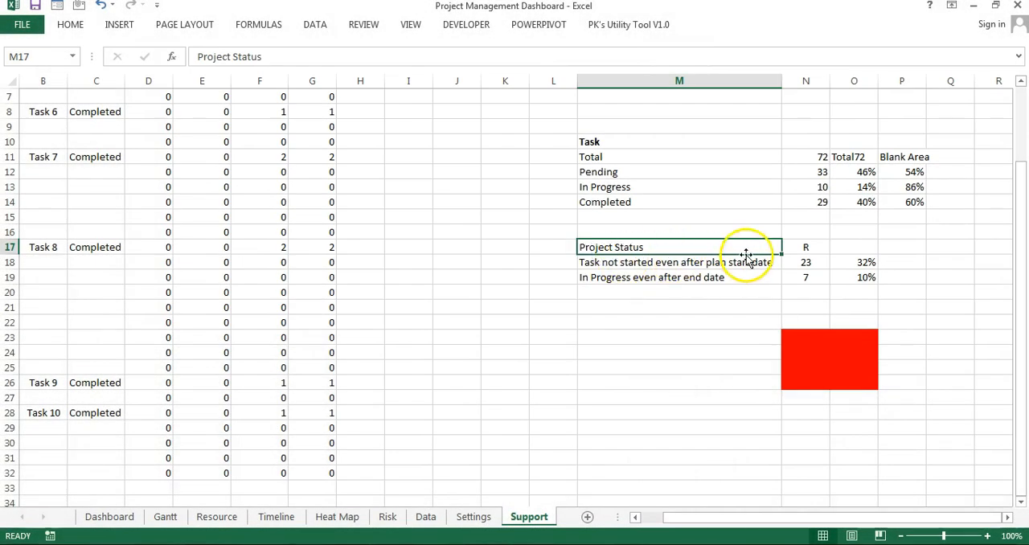
click(822, 249)
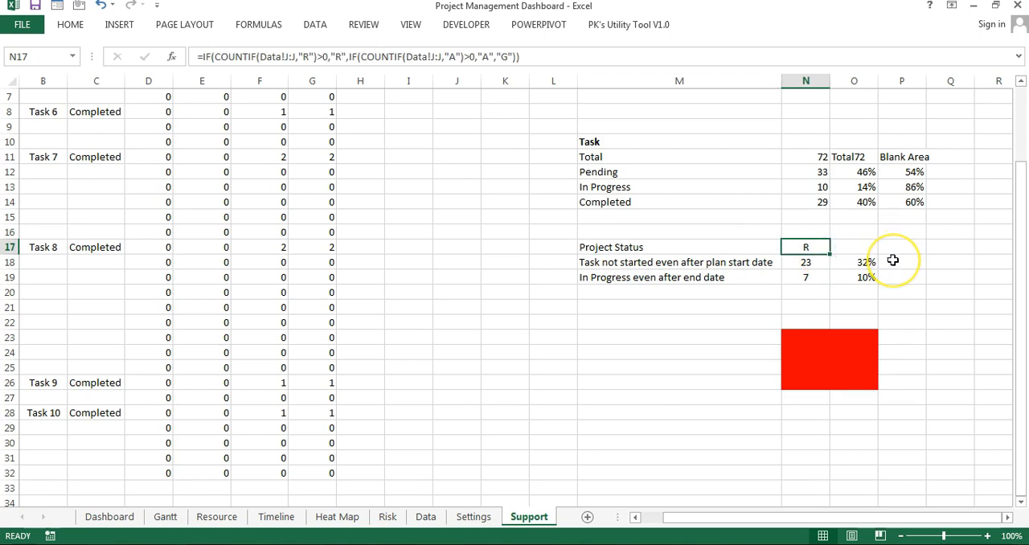
click(206, 57)
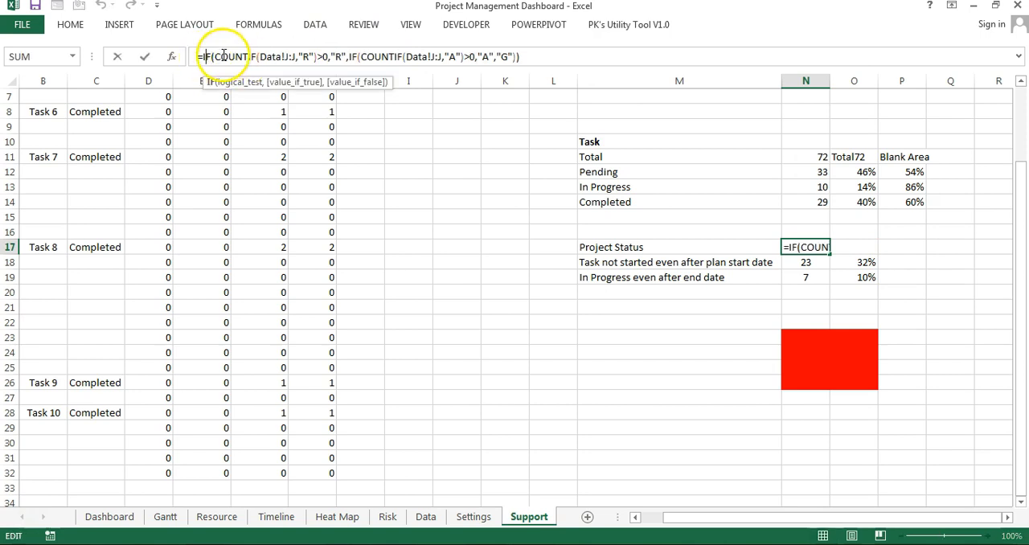
click(300, 57)
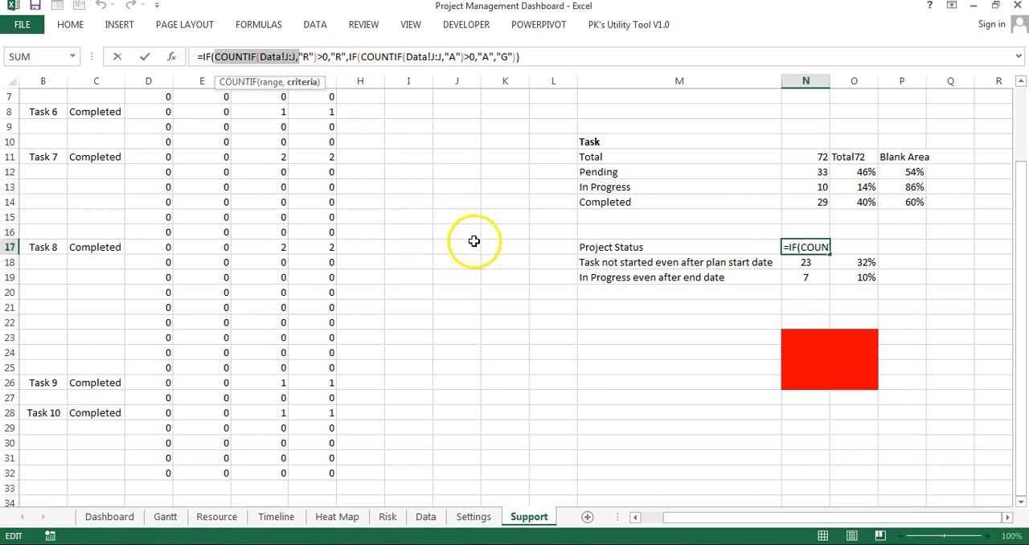
key(ctrl+Return)
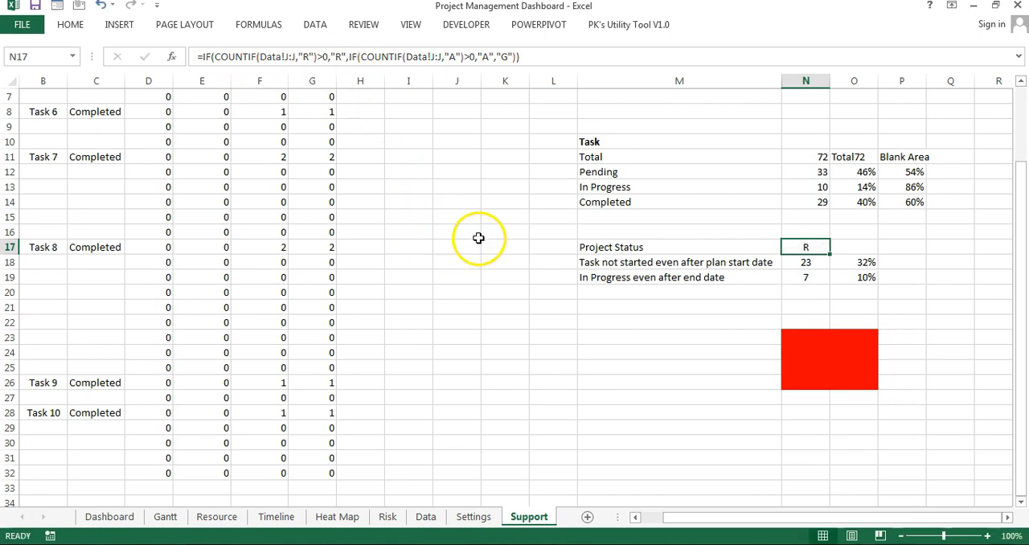
Step: Review the Task Status column J on the Data sheet and the formulas in its first rows
click(427, 517)
click(575, 130)
drag(580, 129, 572, 246)
click(558, 158)
click(569, 141)
click(568, 161)
click(563, 189)
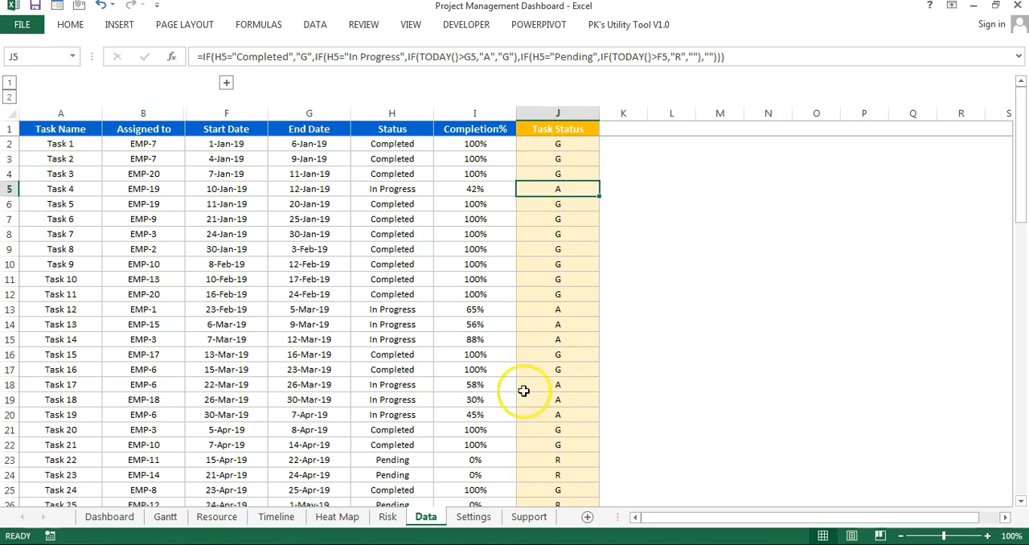
Step: Return to the Support sheet and examine the R criterion and R result in the Project Status formula
click(527, 517)
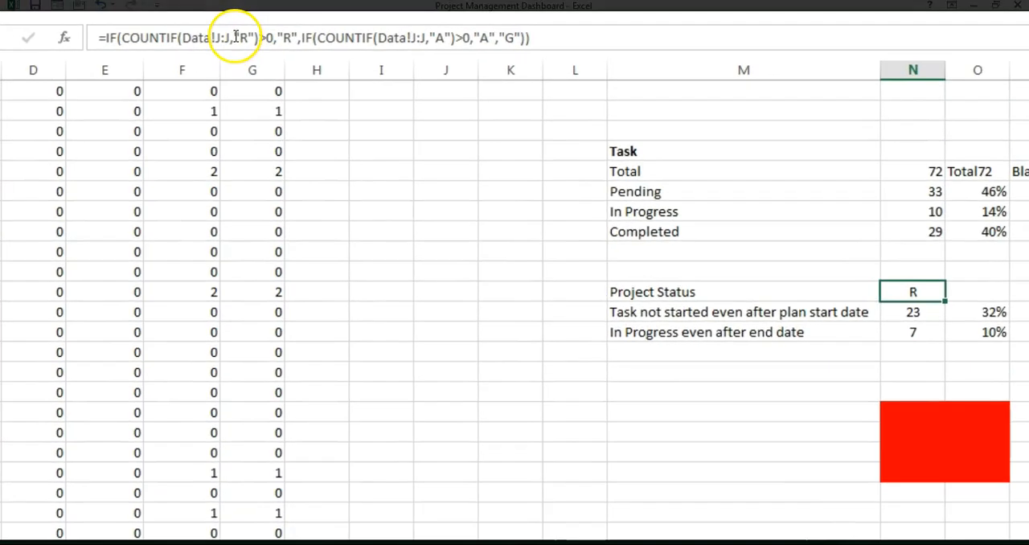
click(304, 57)
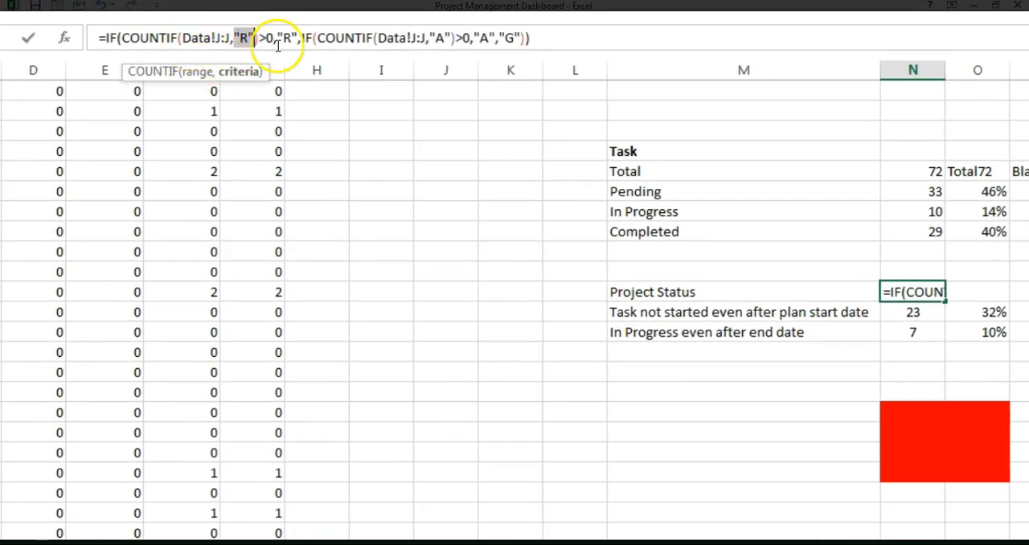
drag(277, 37, 290, 34)
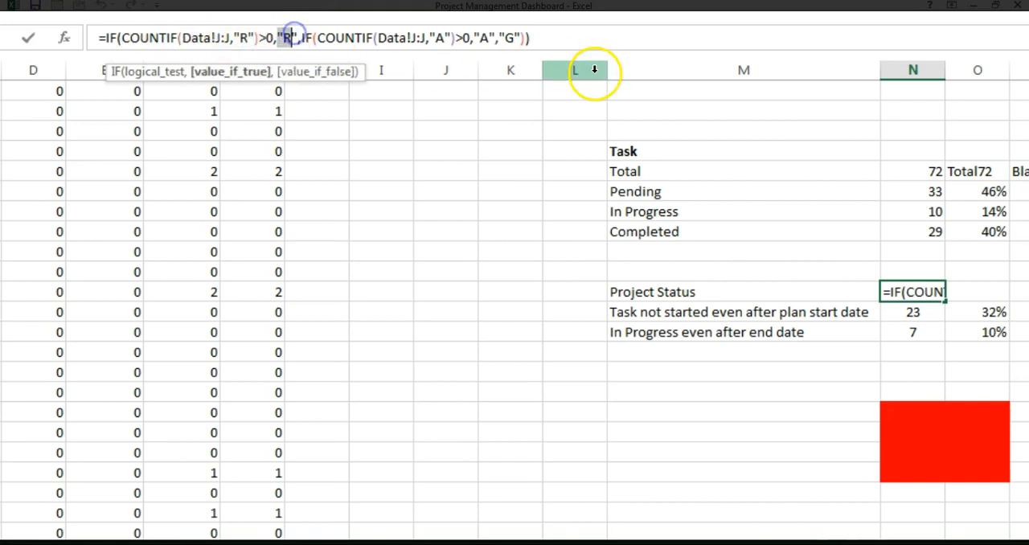
Step: Examine the nested IF of the Project Status formula, with its A condition, A result and G fallback
click(303, 38)
double_click(438, 38)
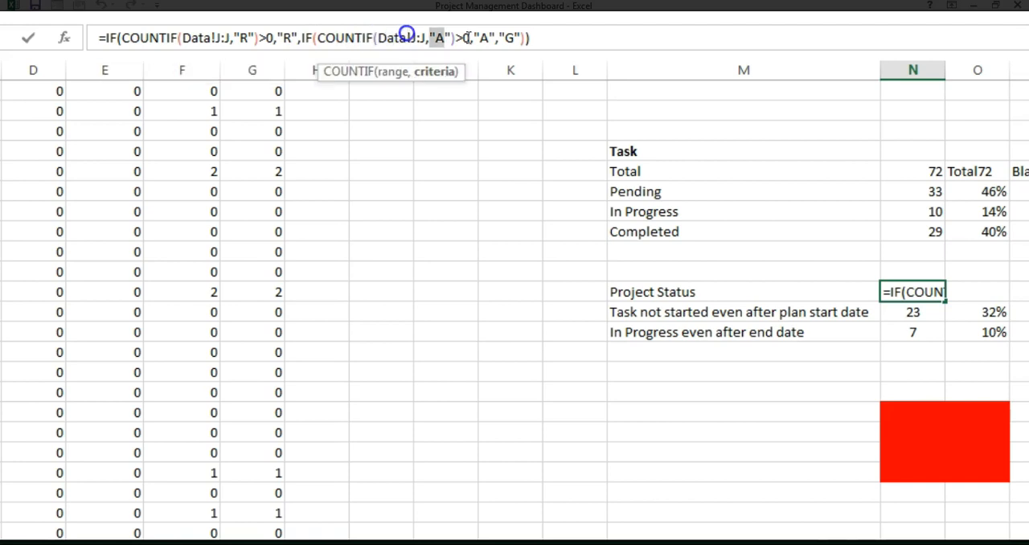
drag(433, 37, 328, 36)
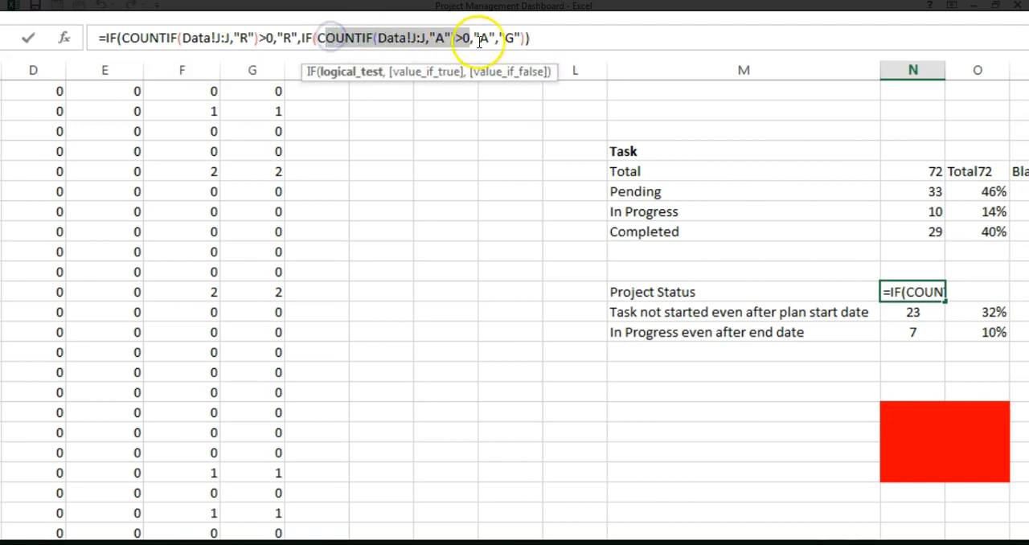
click(470, 35)
click(480, 35)
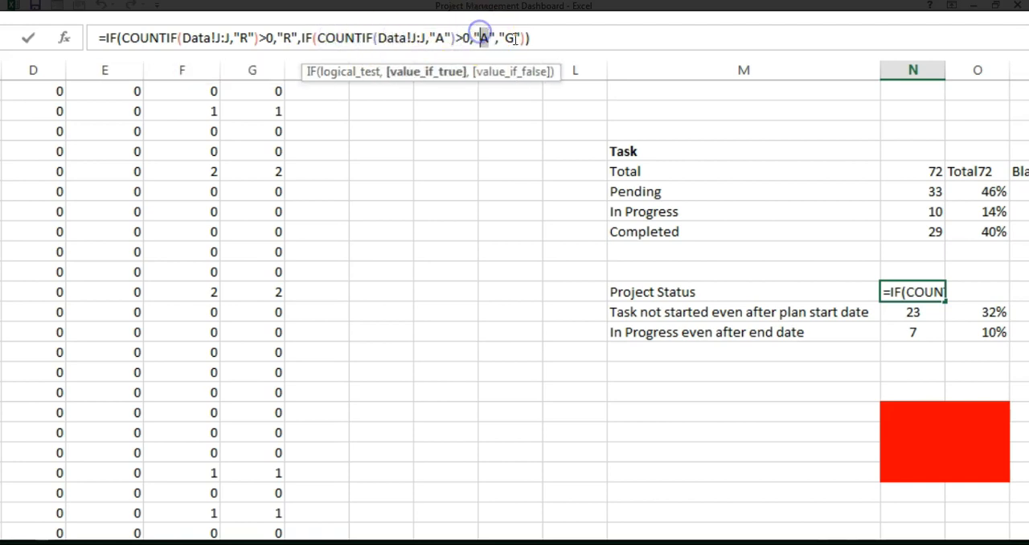
double_click(511, 38)
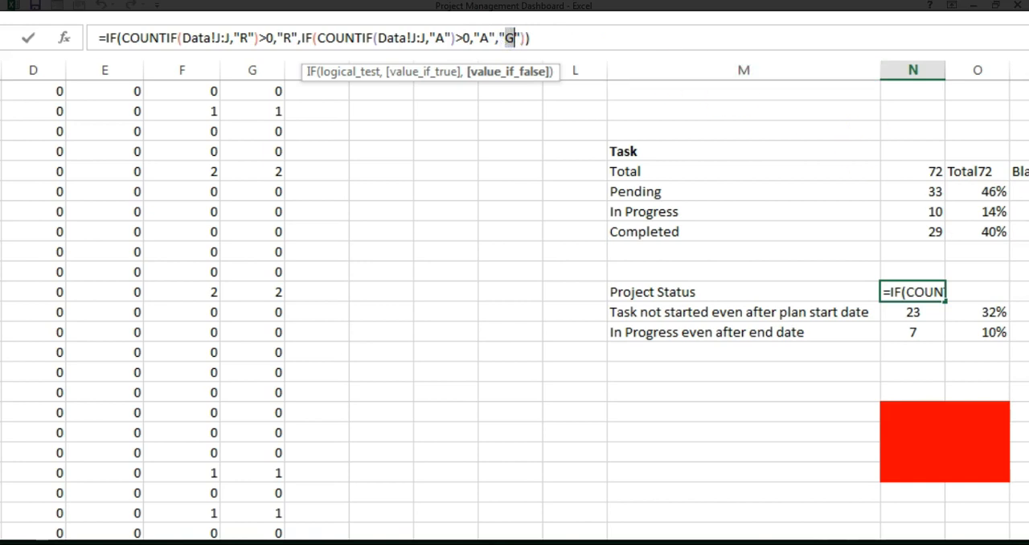
Step: Inspect the COUNTIF formulas in N18 and N19 for tasks not started after plan start and in progress after end date
click(671, 316)
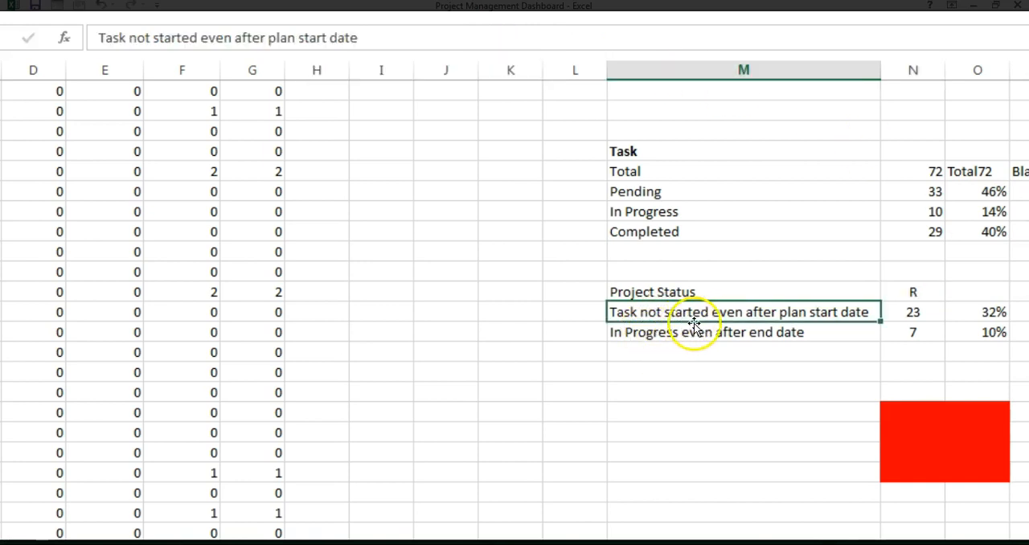
click(921, 313)
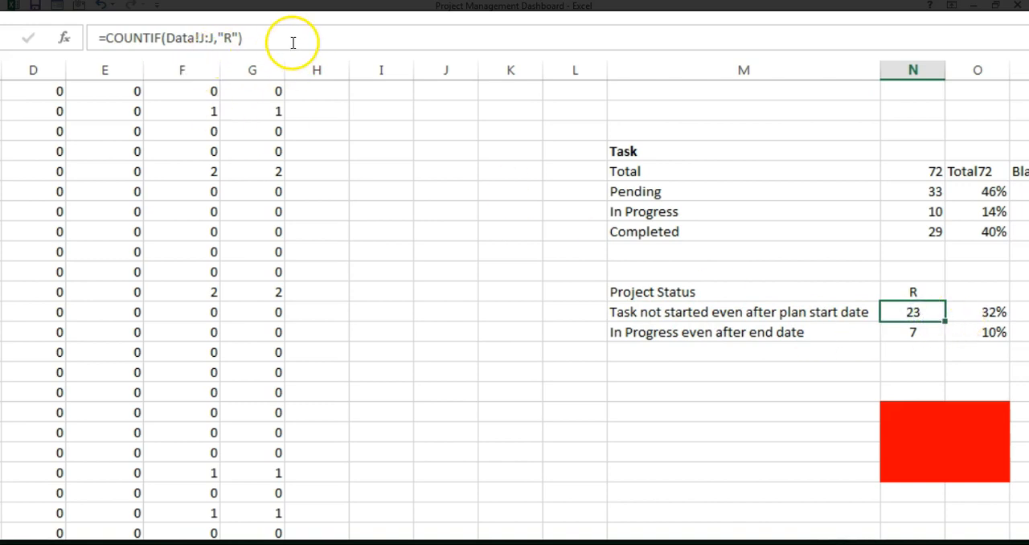
click(925, 331)
click(245, 41)
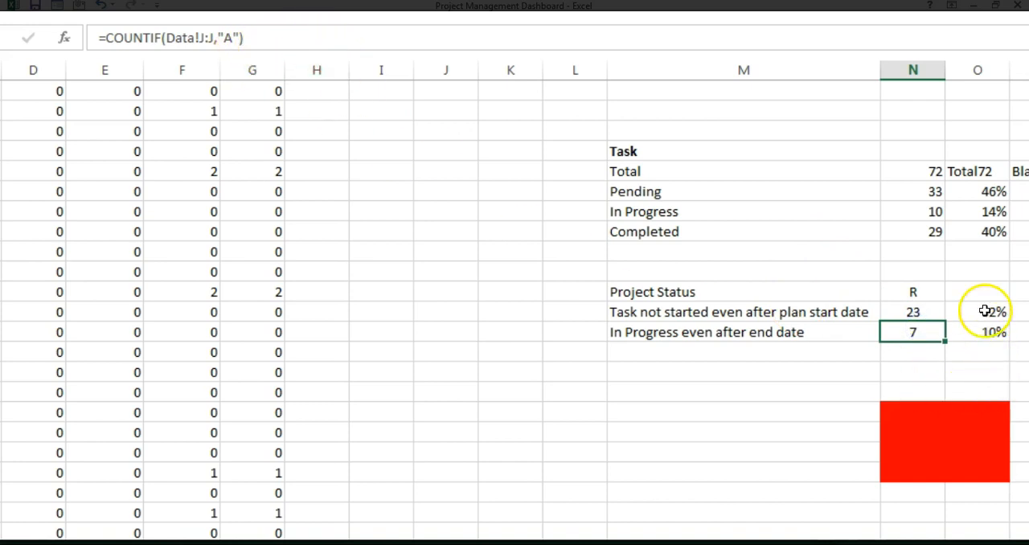
Step: Inspect the percentage formulas in O18 and O19 and trace the cells that O18 references
click(988, 312)
click(996, 332)
click(999, 311)
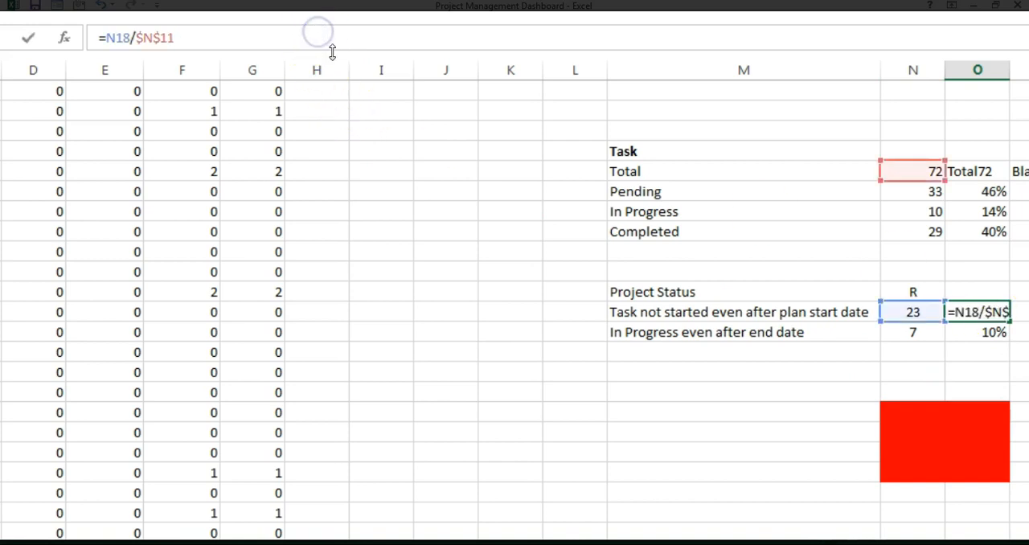
key(ctrl+Return)
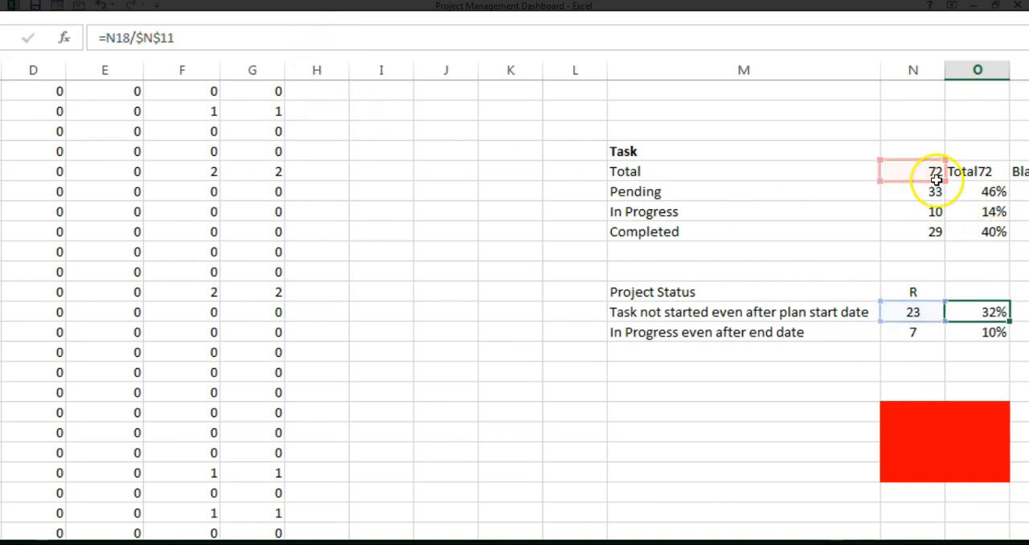
click(987, 328)
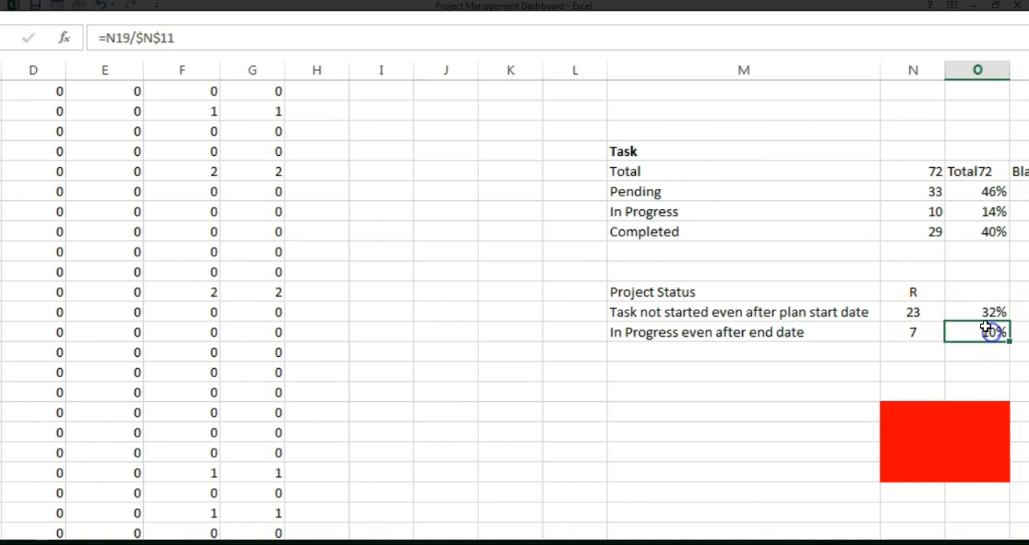
Step: Inspect the formula in the merged colour block at N23 that links to the Project Status cell
click(924, 429)
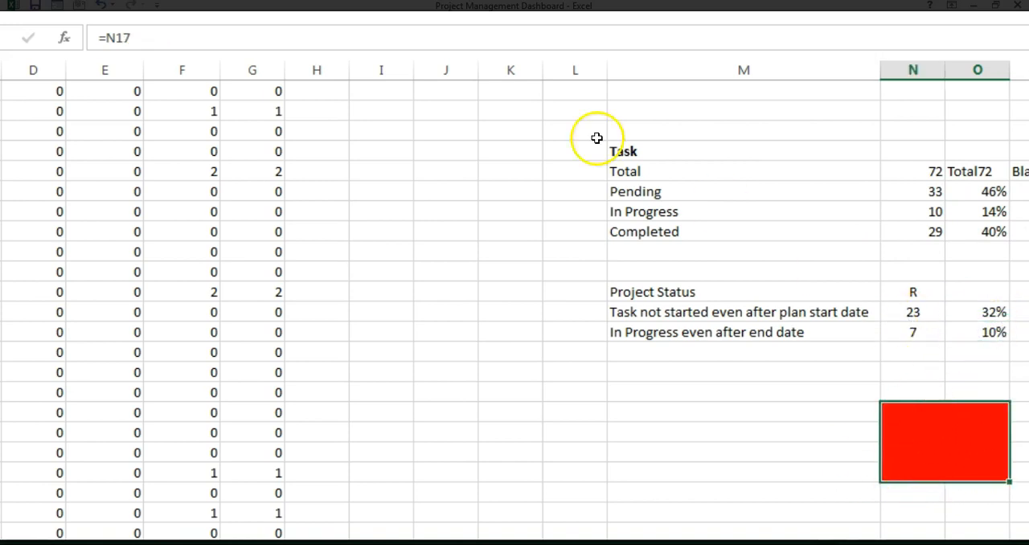
click(317, 42)
key(Return)
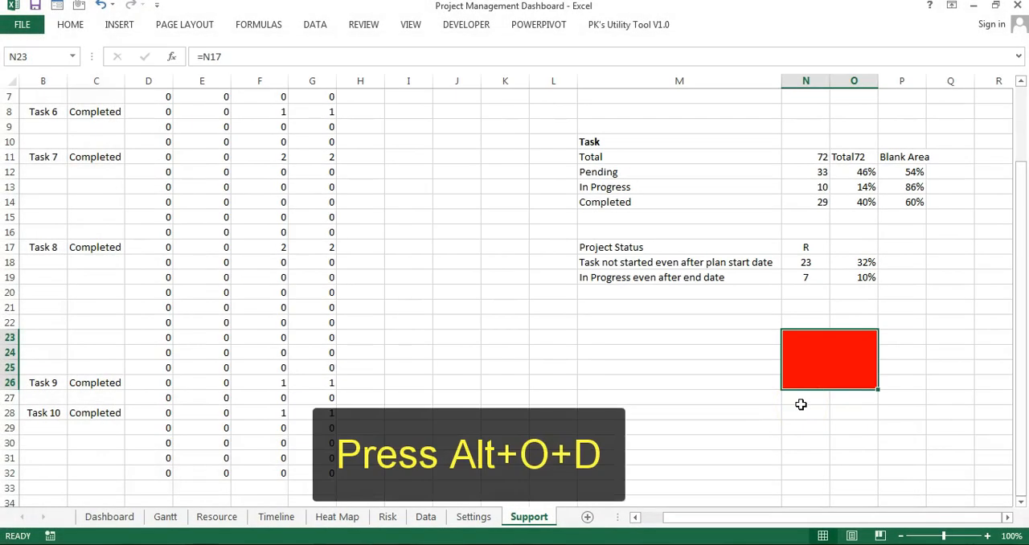
Step: Open the conditional formatting rules for N23 and review the G, A and R cell value rules
key(alt+o)
key(d)
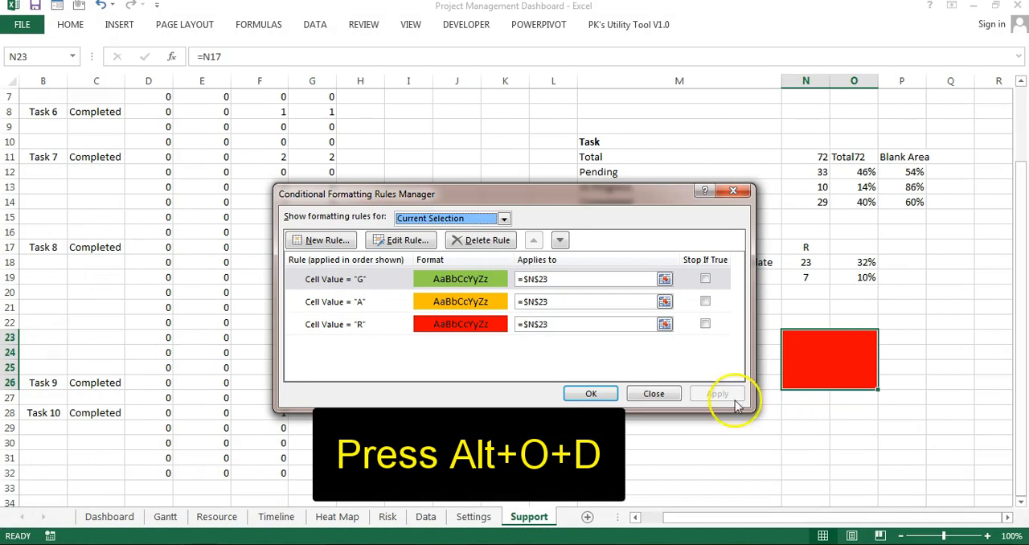
drag(482, 195, 312, 165)
click(184, 249)
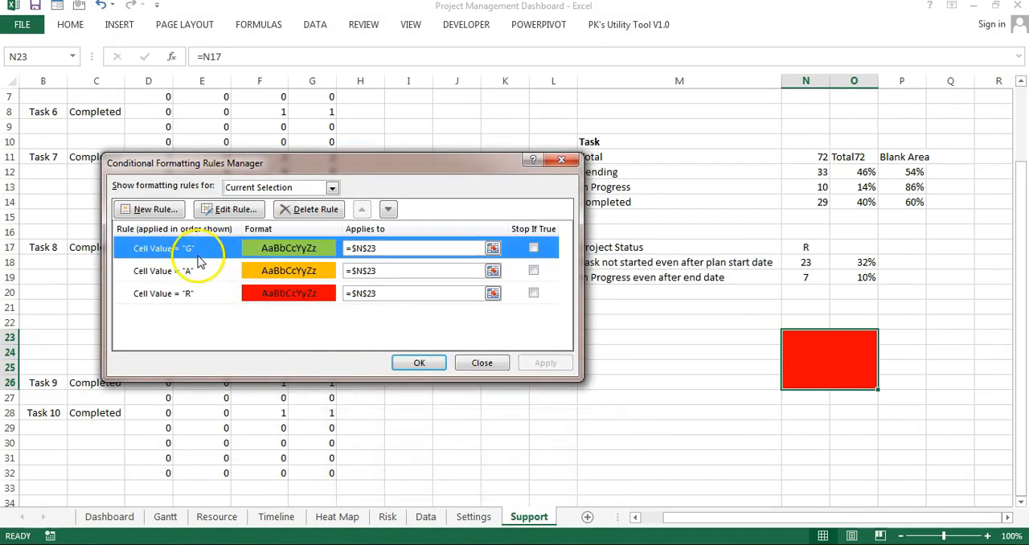
click(229, 293)
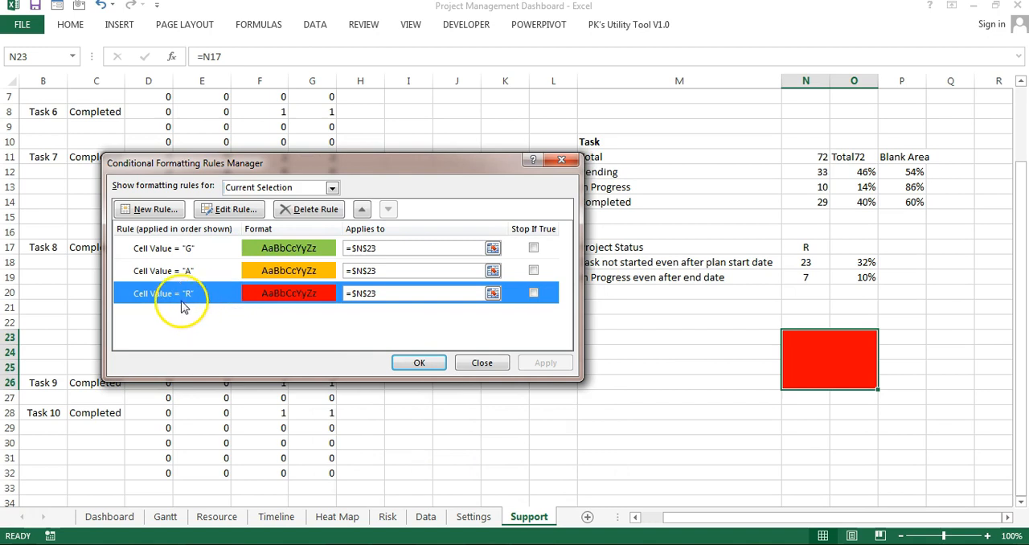
Step: Inspect the number and fill formats of the cell value "R" conditional formatting rule, leaving the rule and the rules manager without changes
double_click(211, 304)
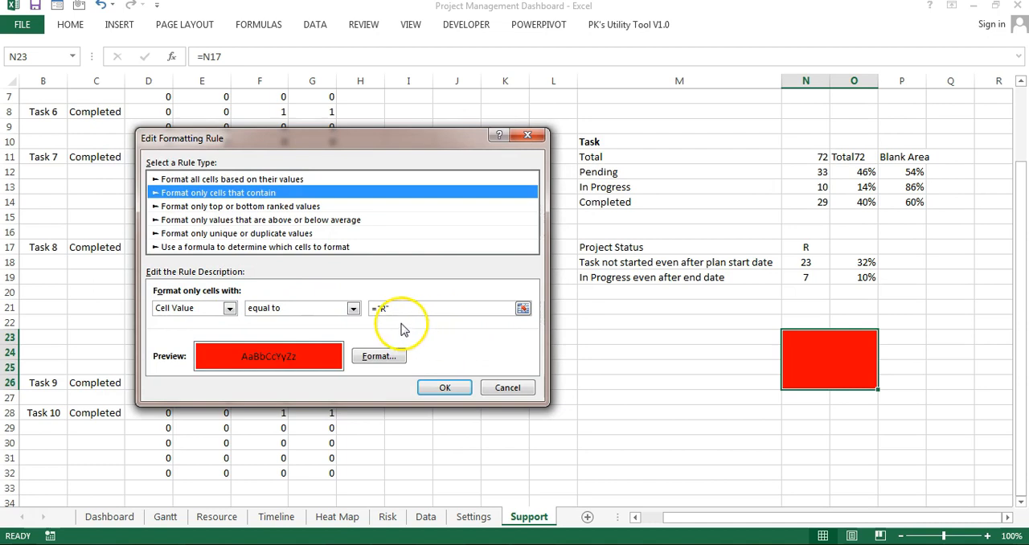
click(395, 358)
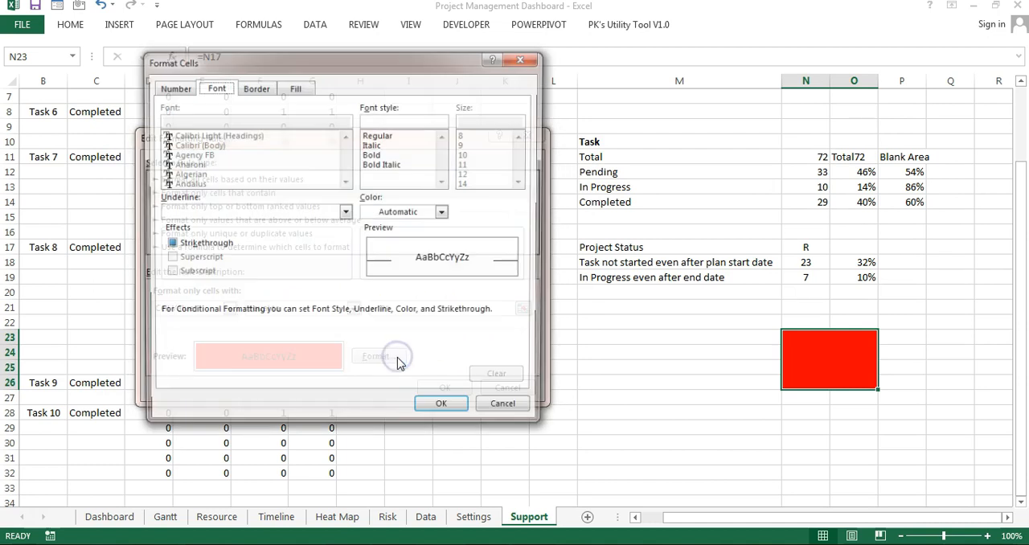
click(173, 87)
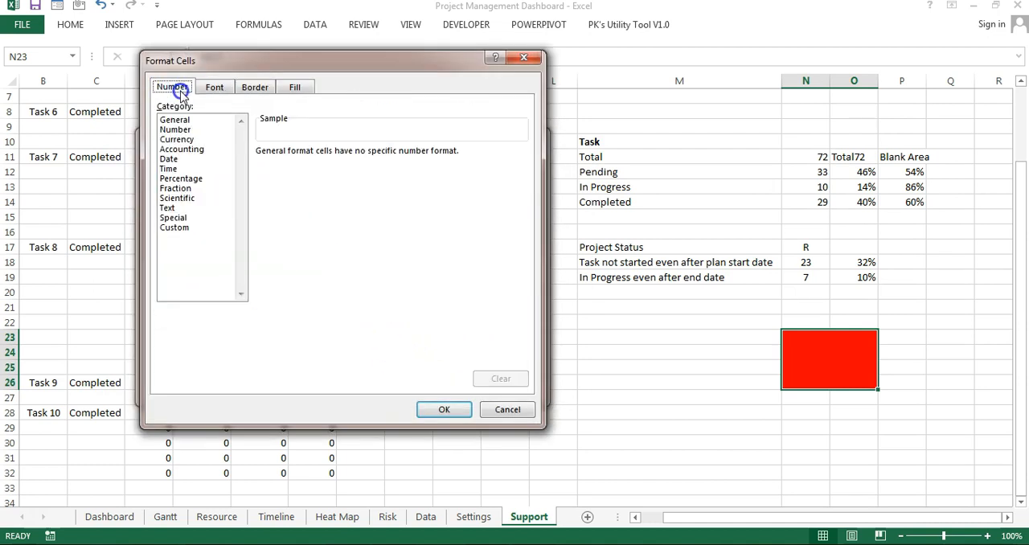
click(295, 87)
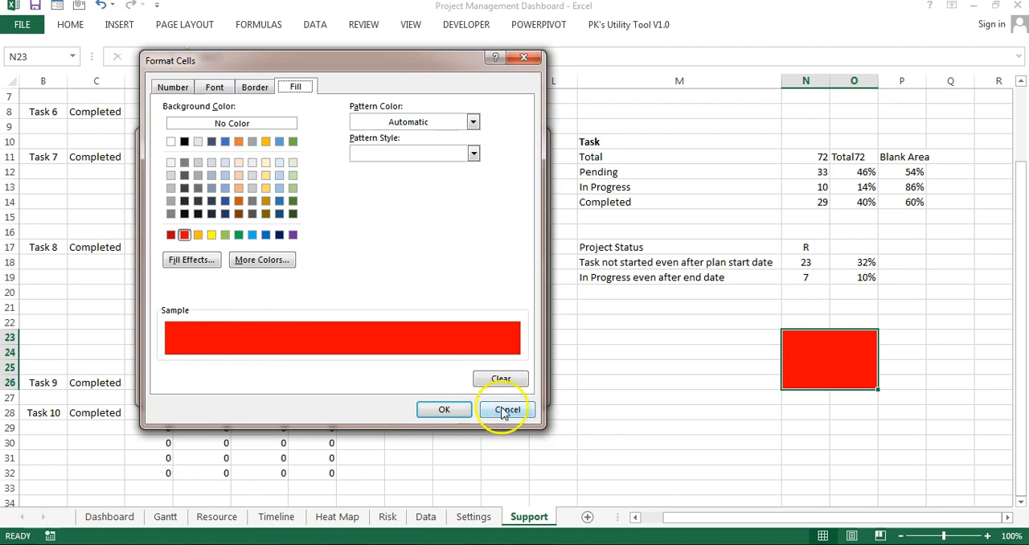
click(507, 410)
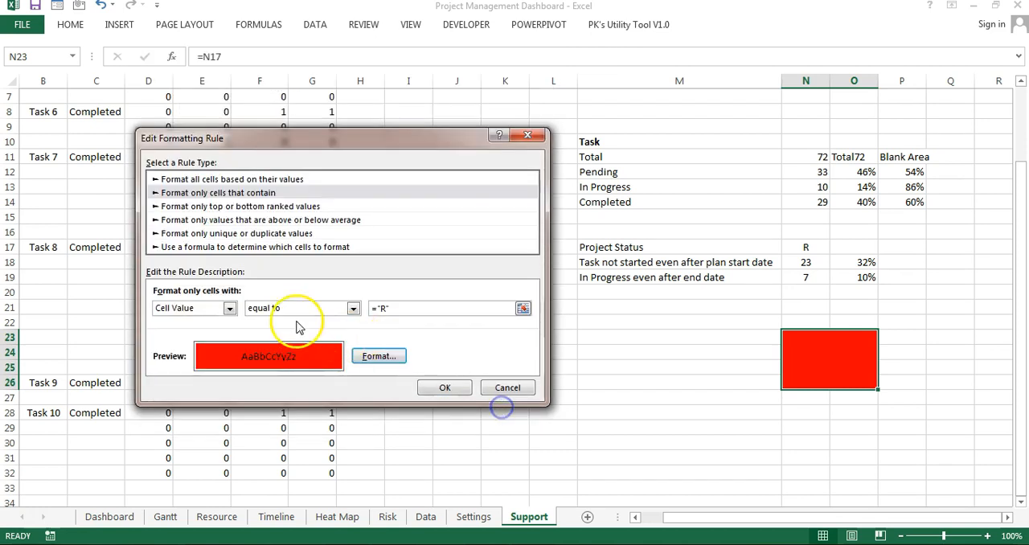
click(493, 386)
click(568, 158)
Step: Review the custom number format of the merged colour block at N23
key(alt+o)
key(e)
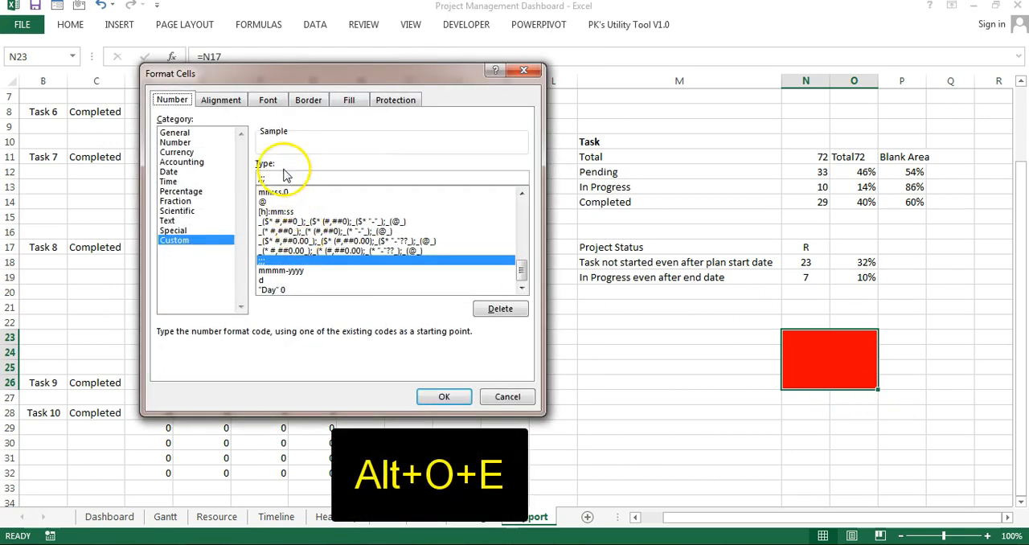
click(515, 396)
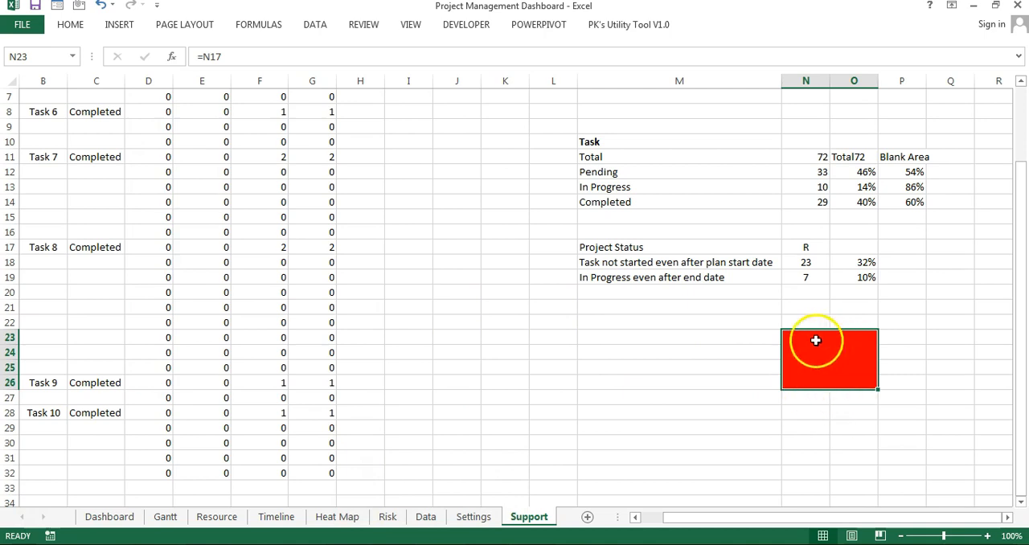
Step: Try the General number format on the merged colour block at N23
key(alt+o)
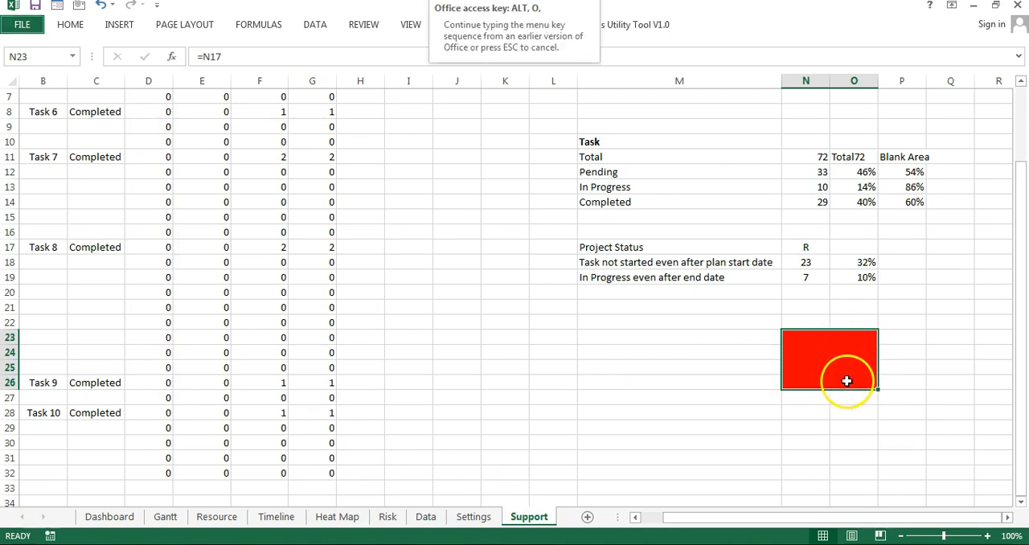
key(e)
click(176, 132)
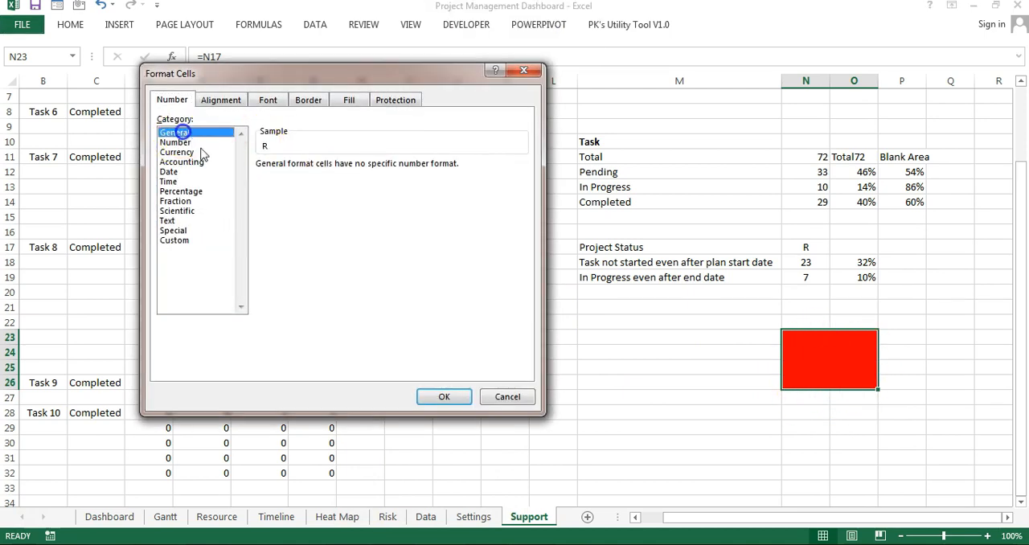
click(443, 400)
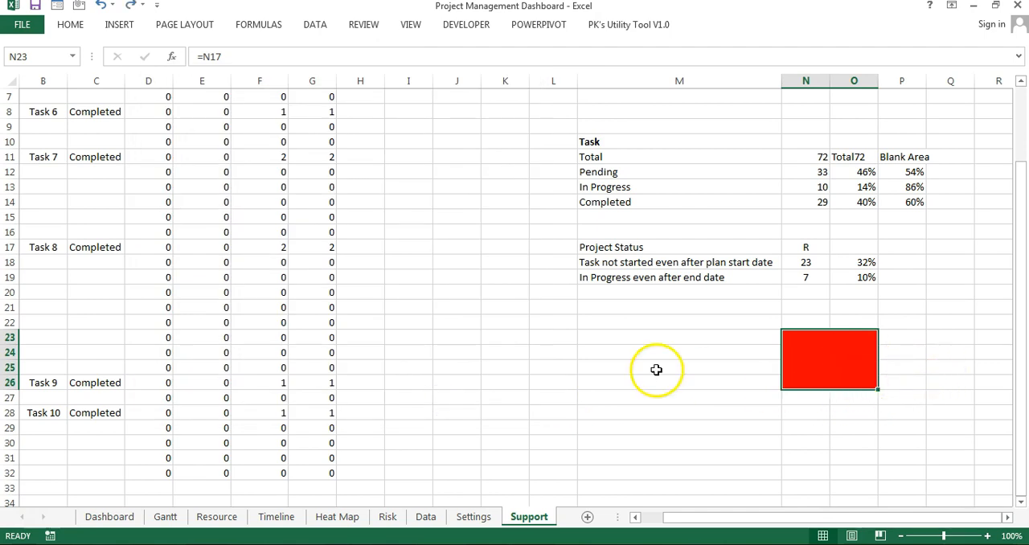
Step: Return to the top of the Support sheet and switch to the Dashboard sheet
scroll(843, 347, up, 2)
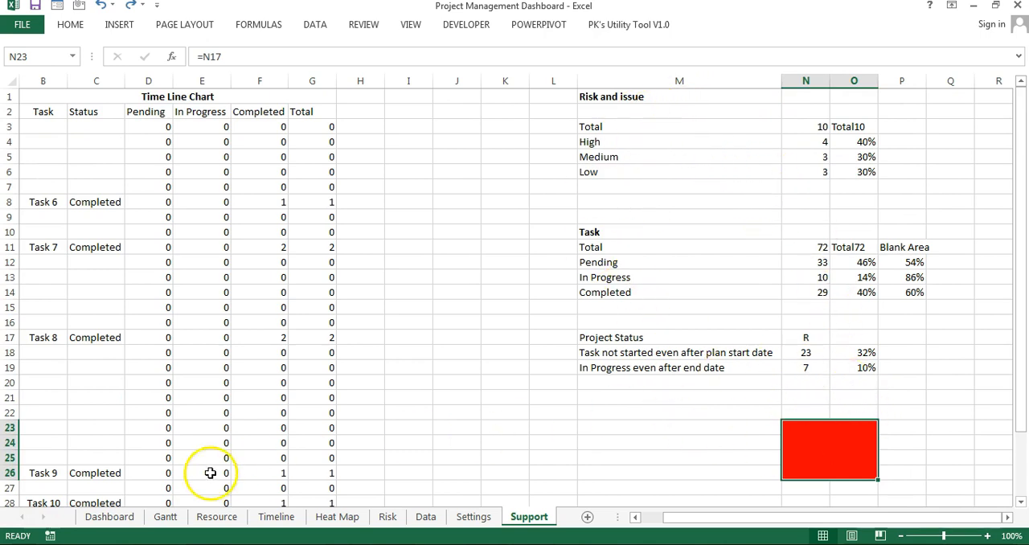
click(109, 516)
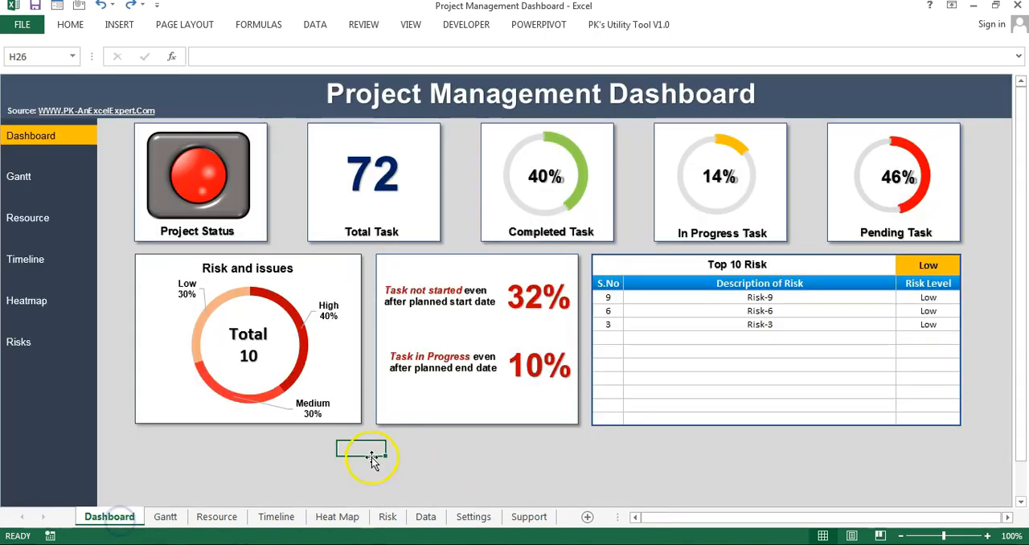